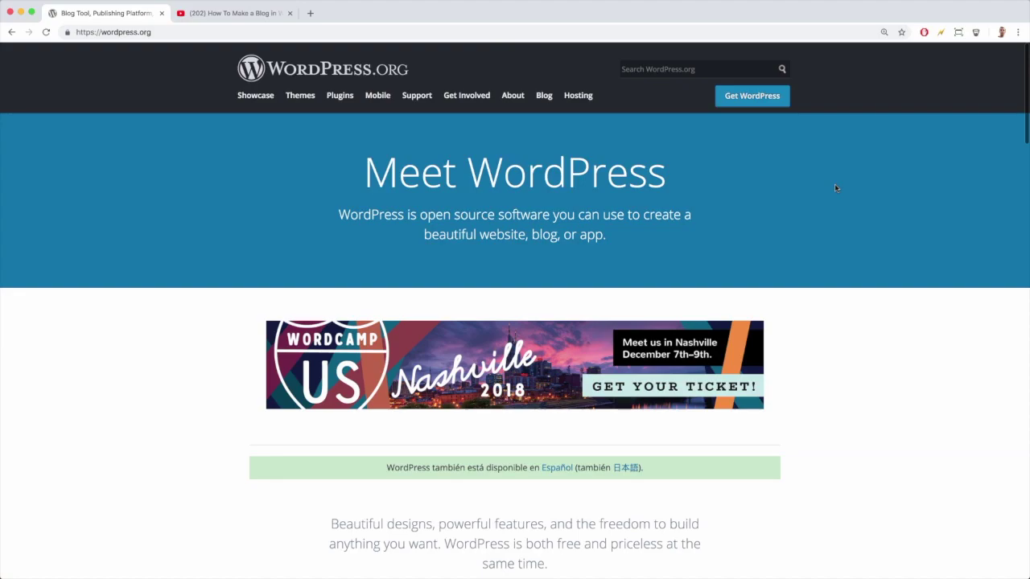
scroll(330, 320, "down", 15)
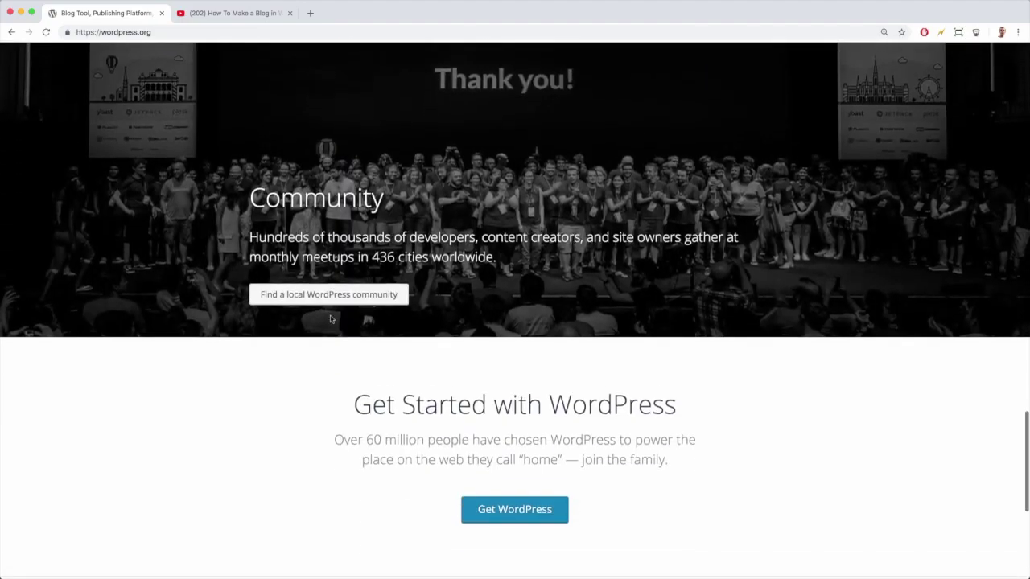
scroll(330, 319, "up", 15)
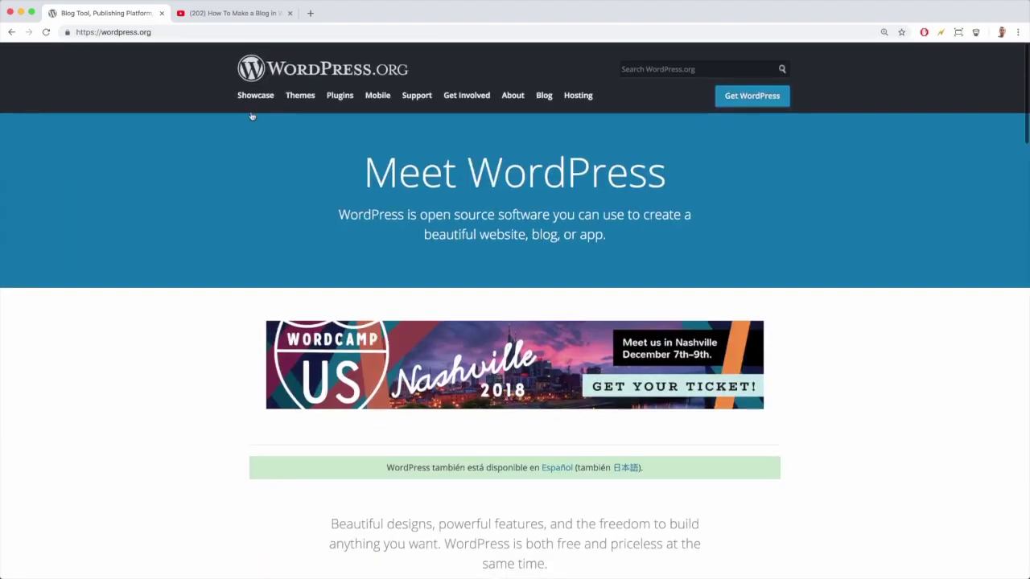
left_click(253, 97)
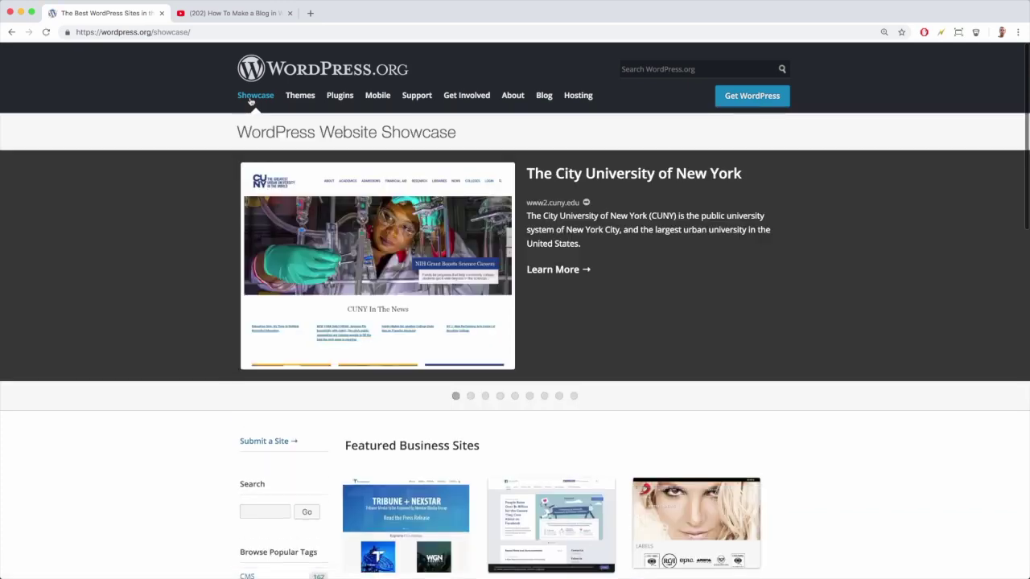
scroll(207, 237, "down", 5)
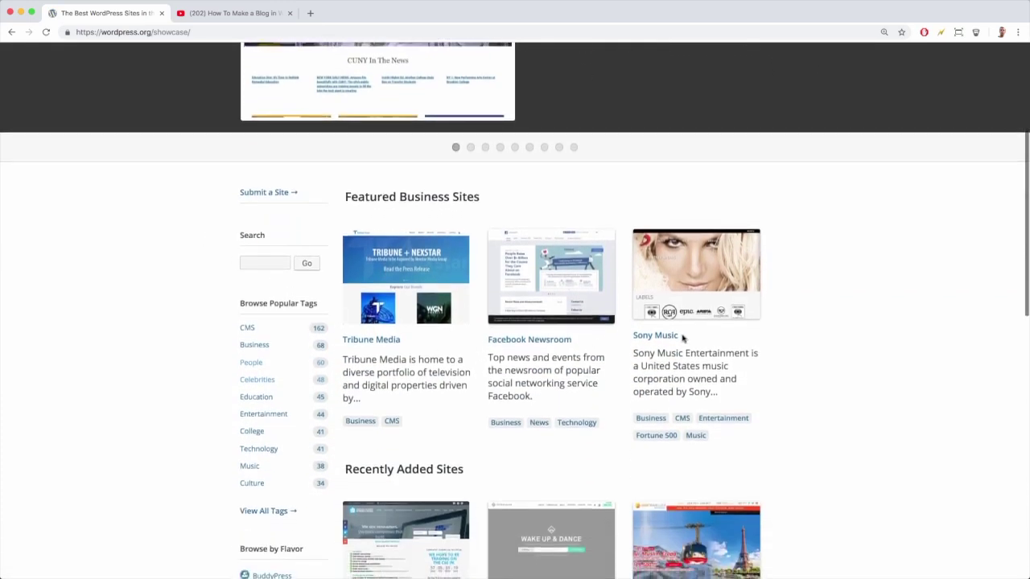
scroll(546, 355, "down", 1)
left_click(261, 314)
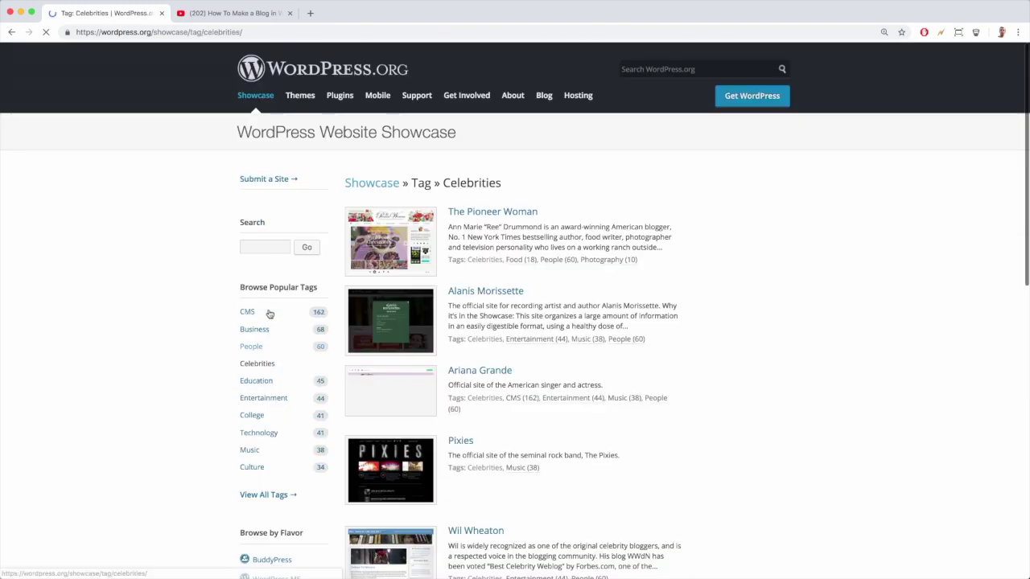
scroll(483, 338, "down", 4)
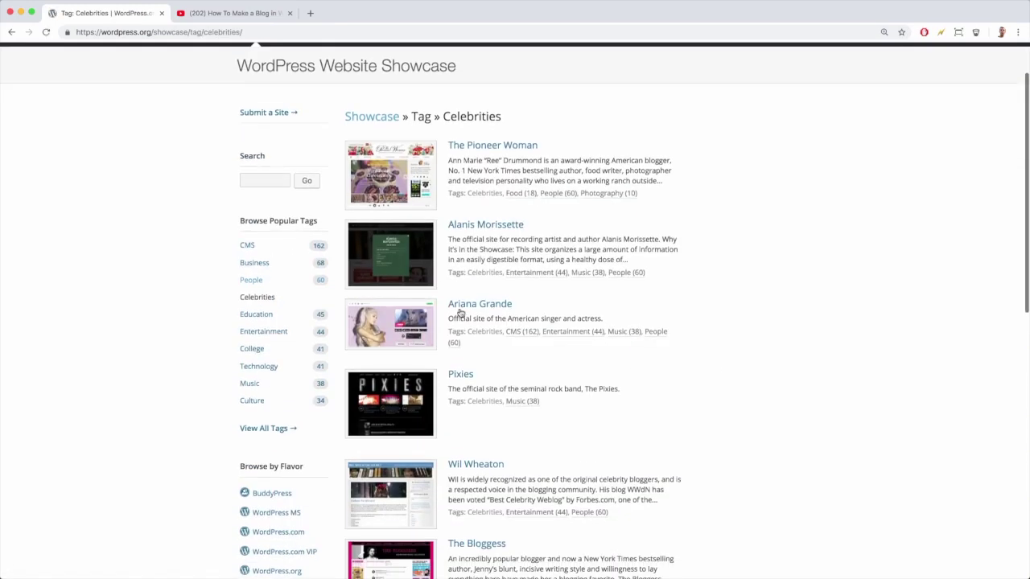
scroll(468, 354, "down", 7)
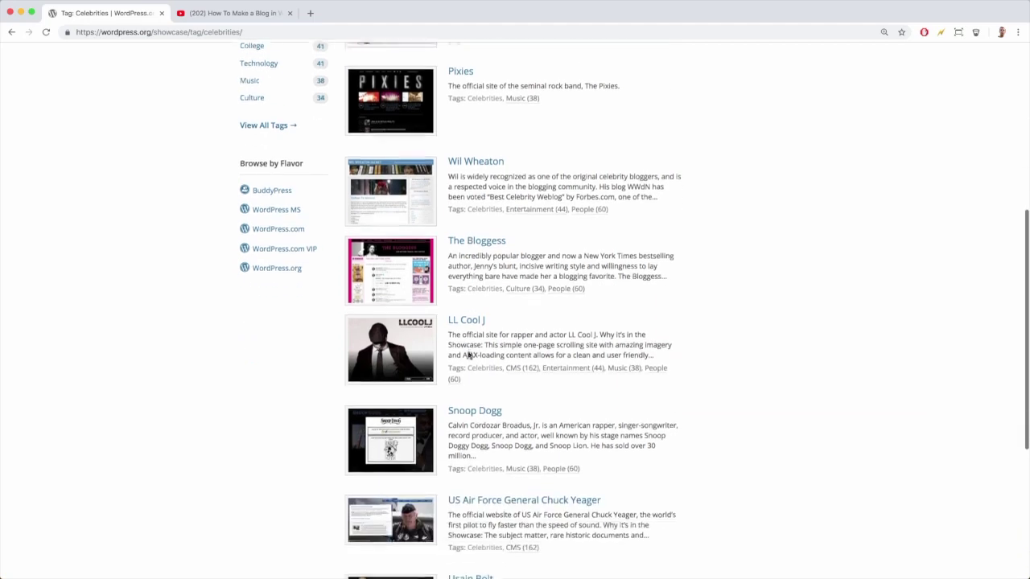
scroll(469, 354, "down", 2)
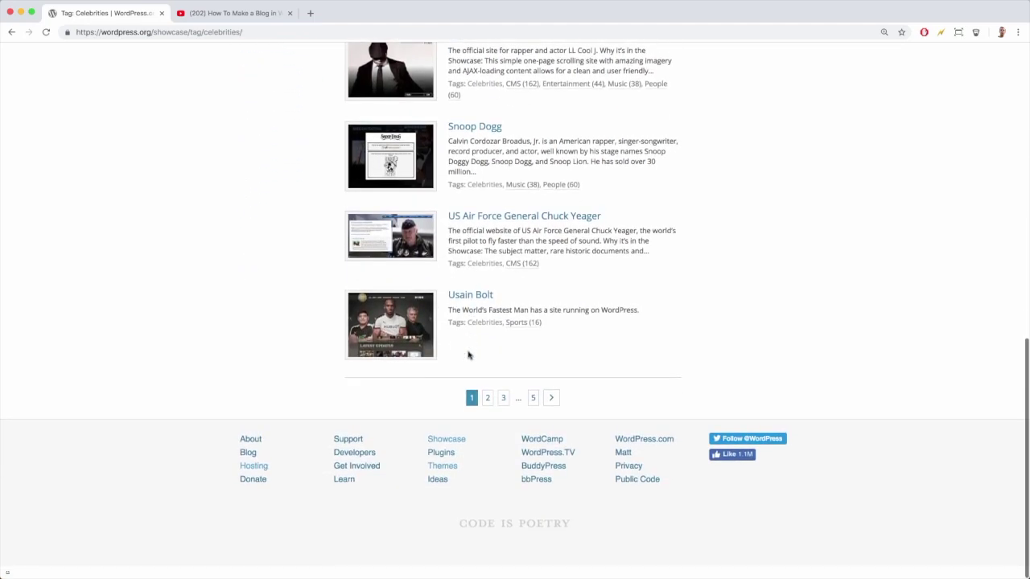
key("super+r")
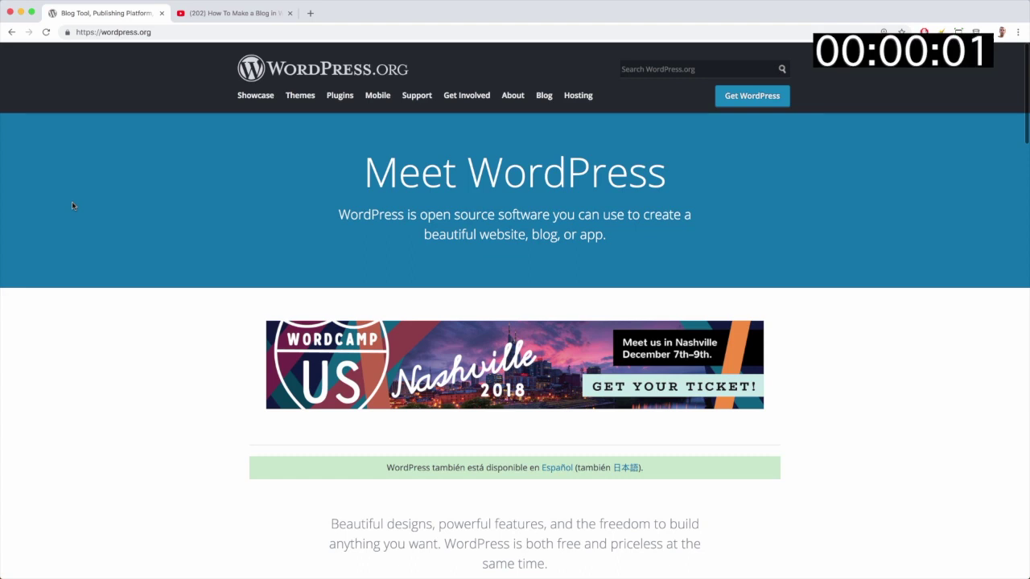
Follow the goo.gl Bluehost discount link in the How To Make a Blog video's description.
left_click(236, 15)
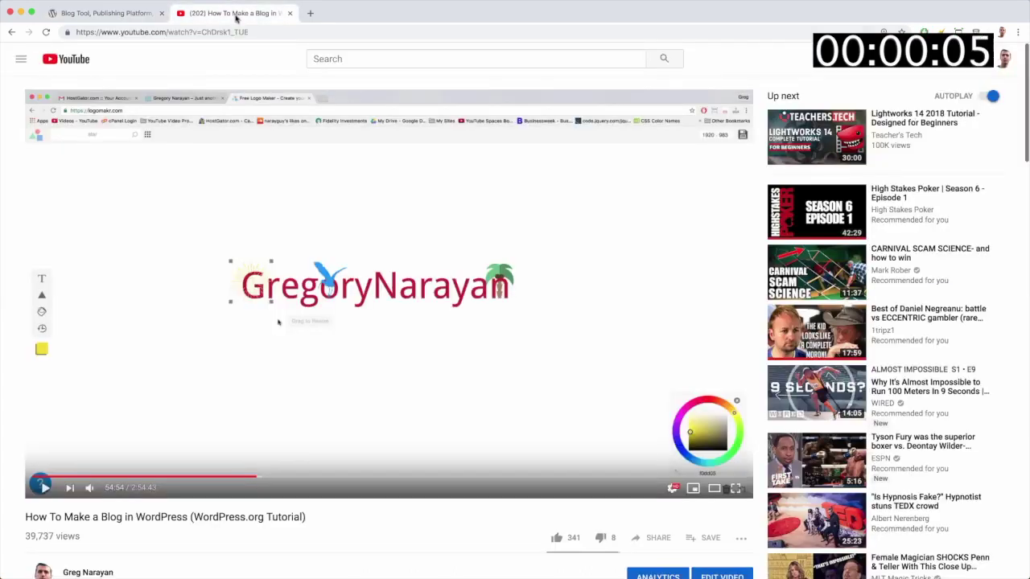
scroll(392, 204, "down", 3)
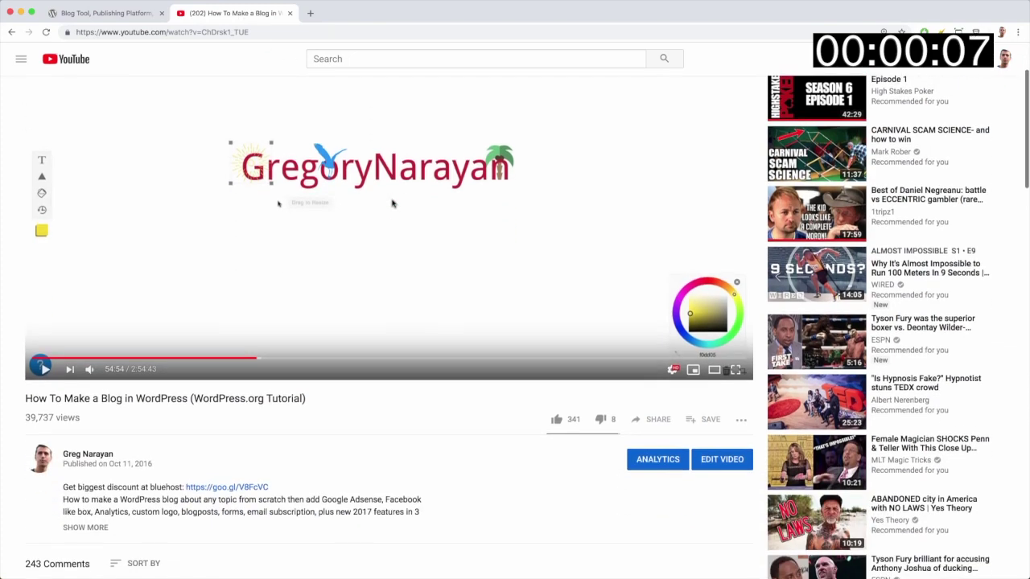
scroll(393, 204, "up", 3)
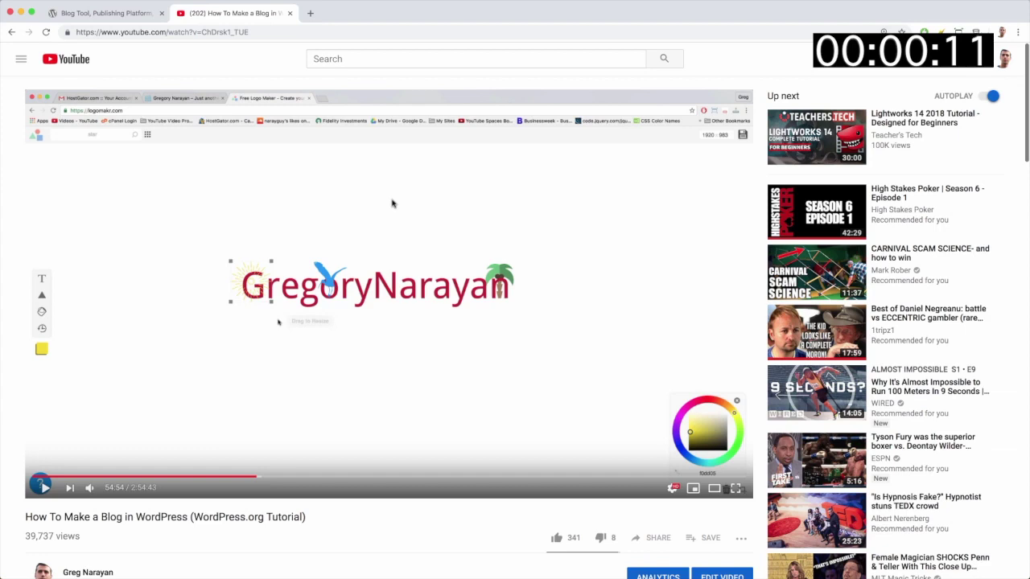
scroll(393, 204, "down", 4)
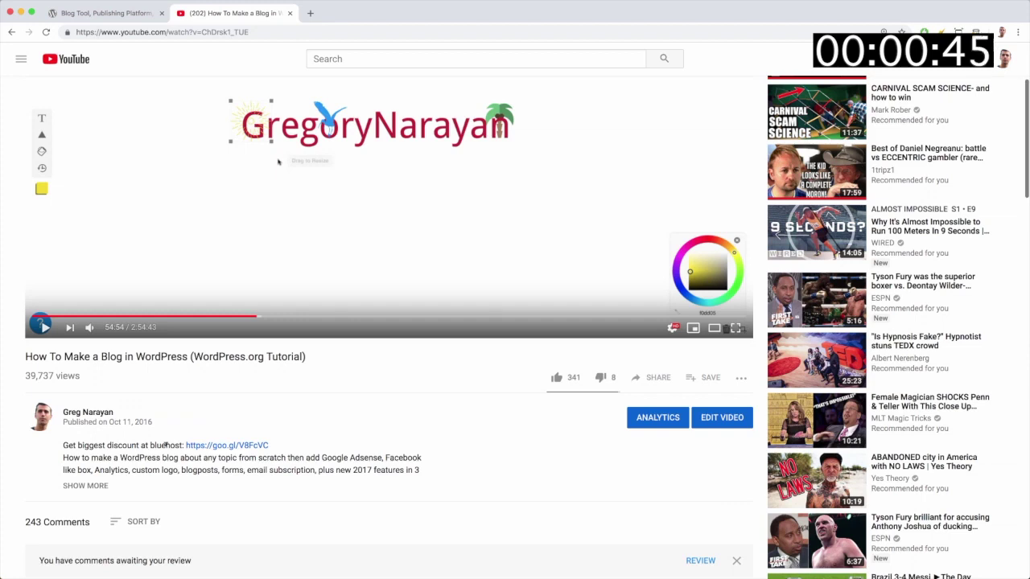
scroll(241, 402, "up", 3)
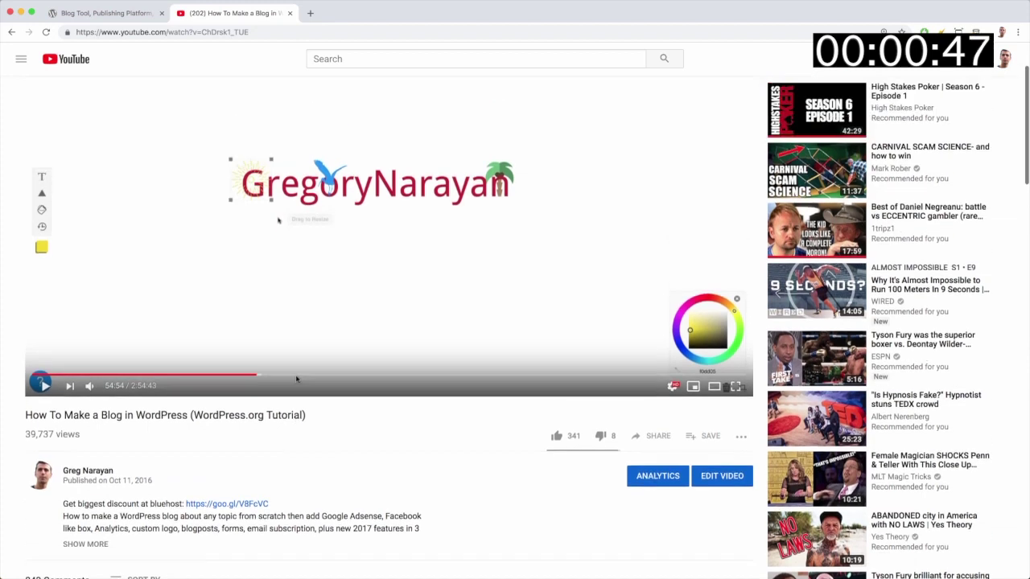
scroll(294, 379, "down", 3)
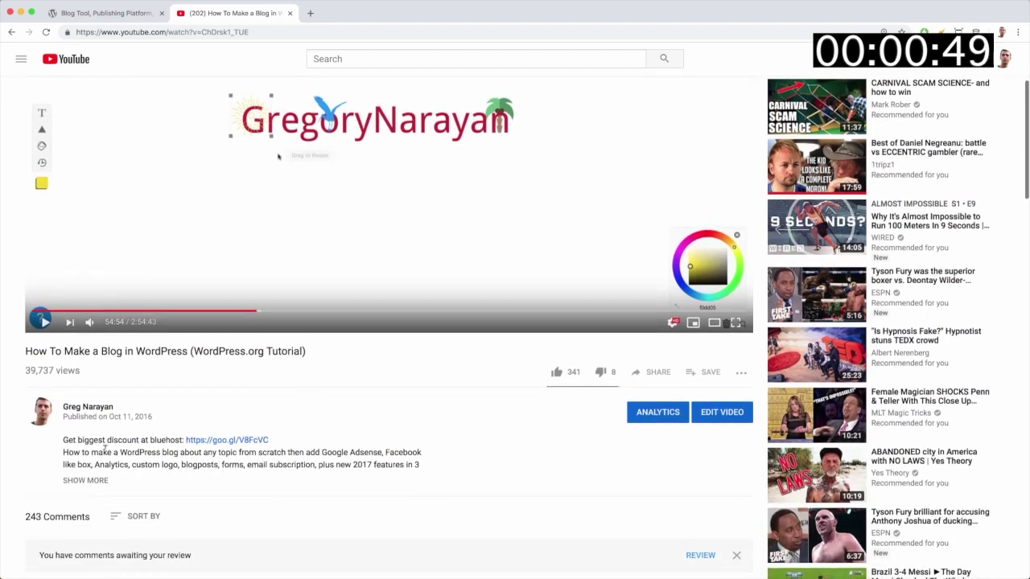
left_click(237, 440)
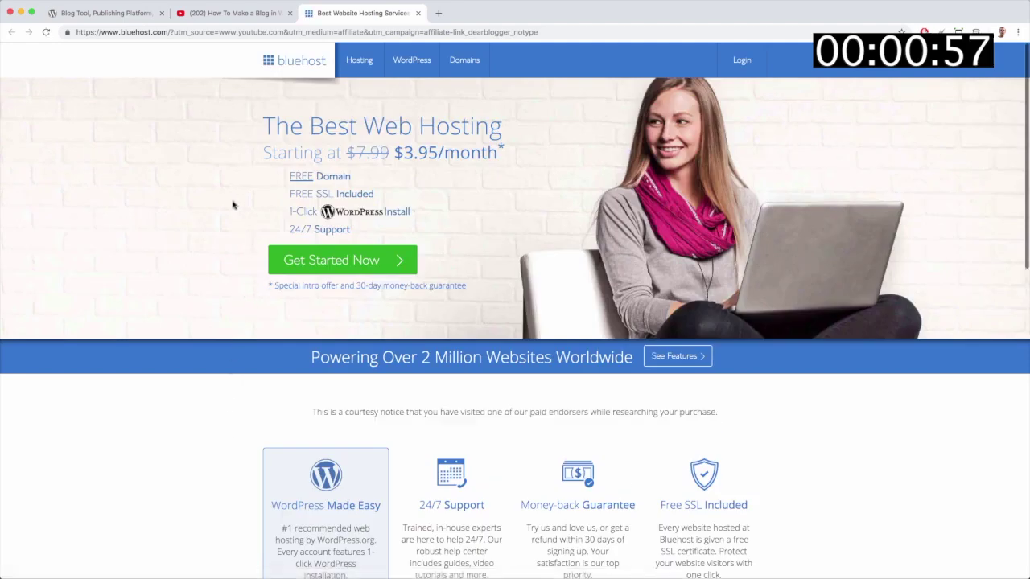
Load the plain Bluehost homepage and scroll through its hosting offer.
left_click(297, 64)
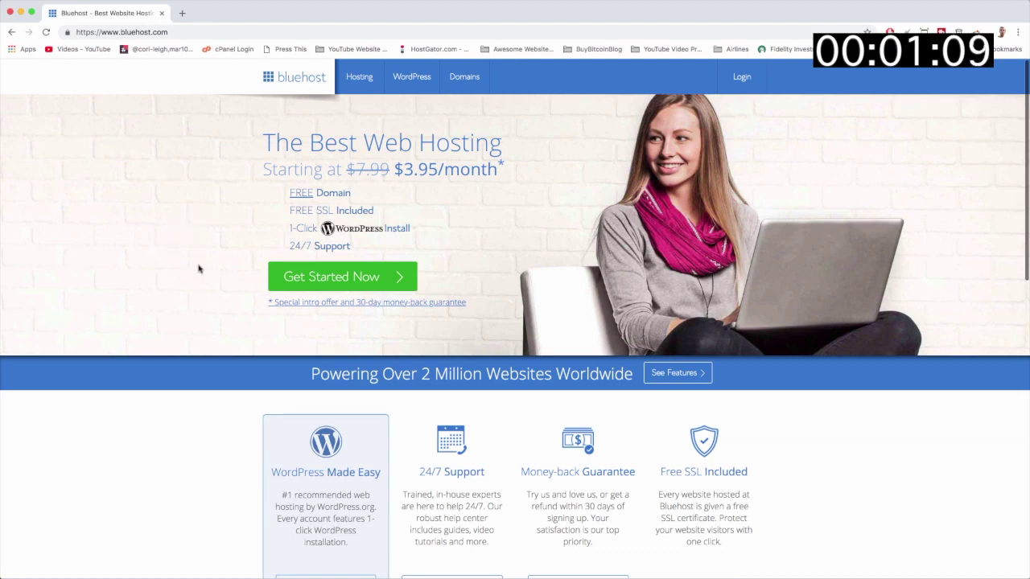
scroll(199, 269, "down", 8)
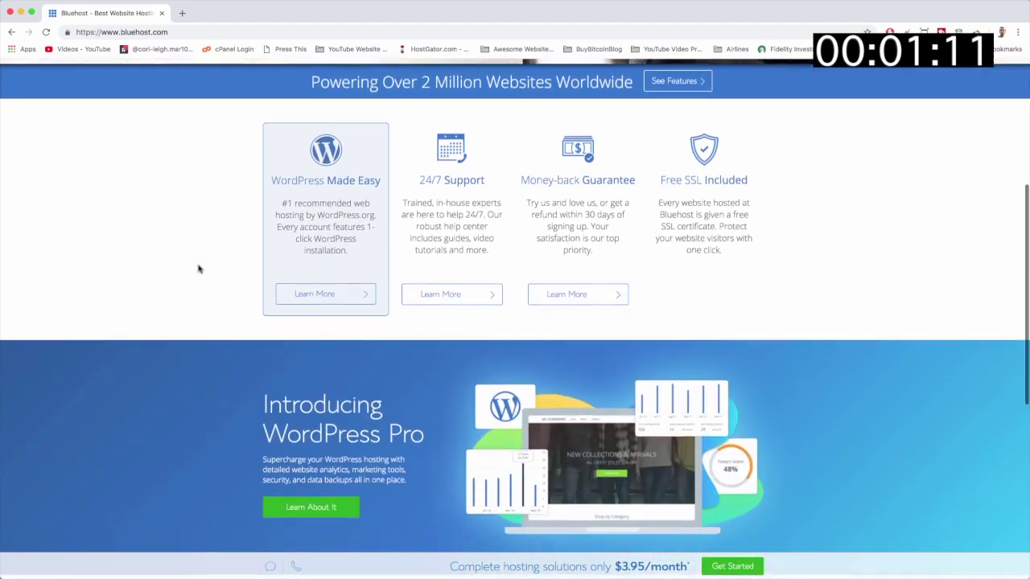
scroll(199, 268, "down", 6)
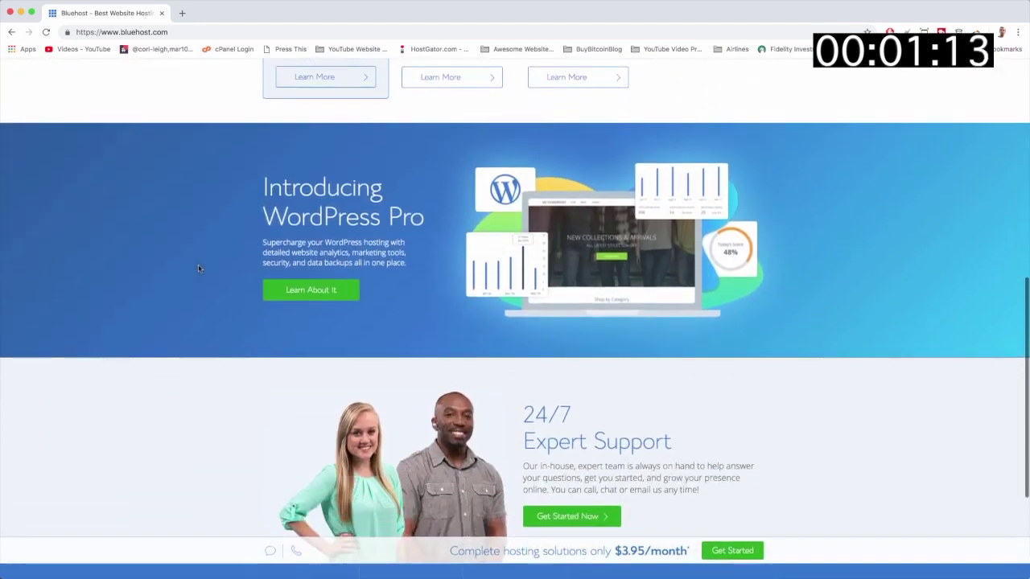
scroll(199, 268, "down", 2)
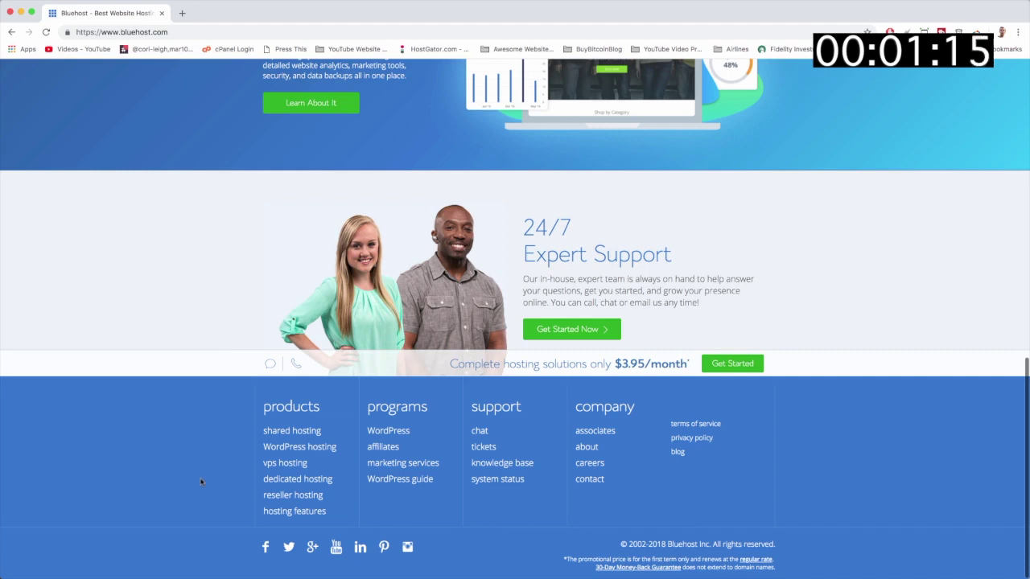
scroll(201, 482, "up", 3)
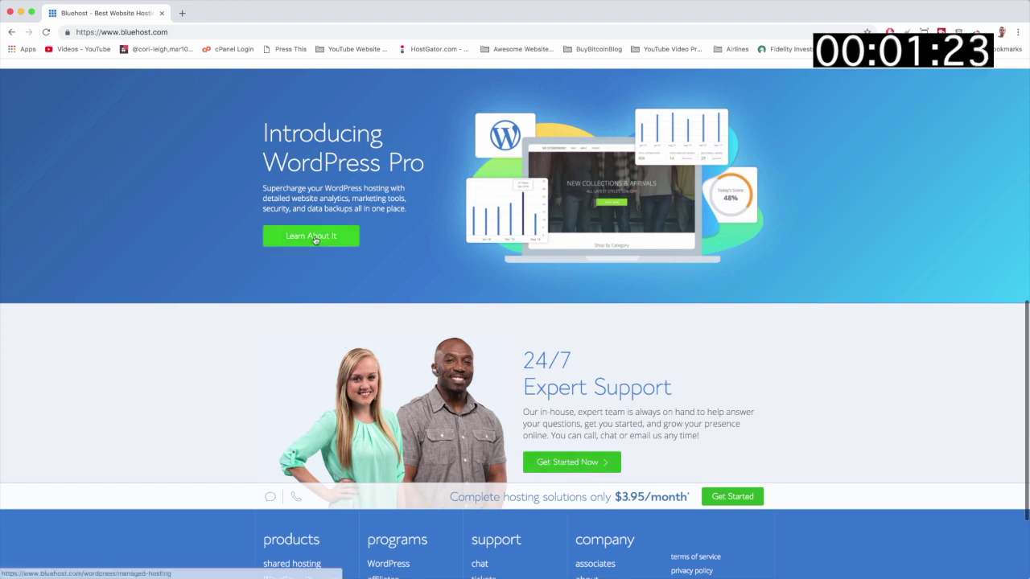
scroll(316, 241, "up", 2)
scroll(315, 241, "up", 2)
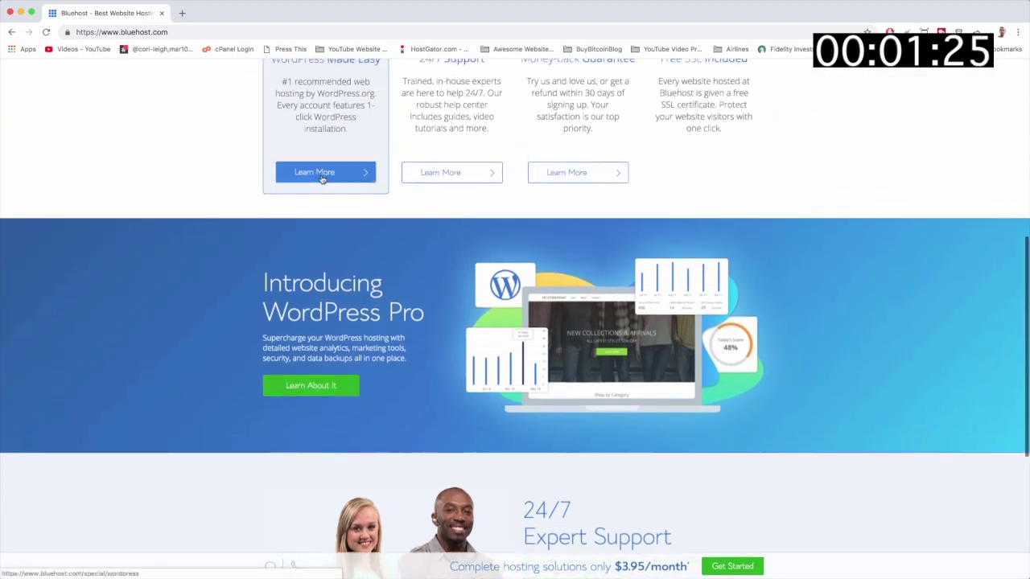
scroll(483, 182, "up", 3)
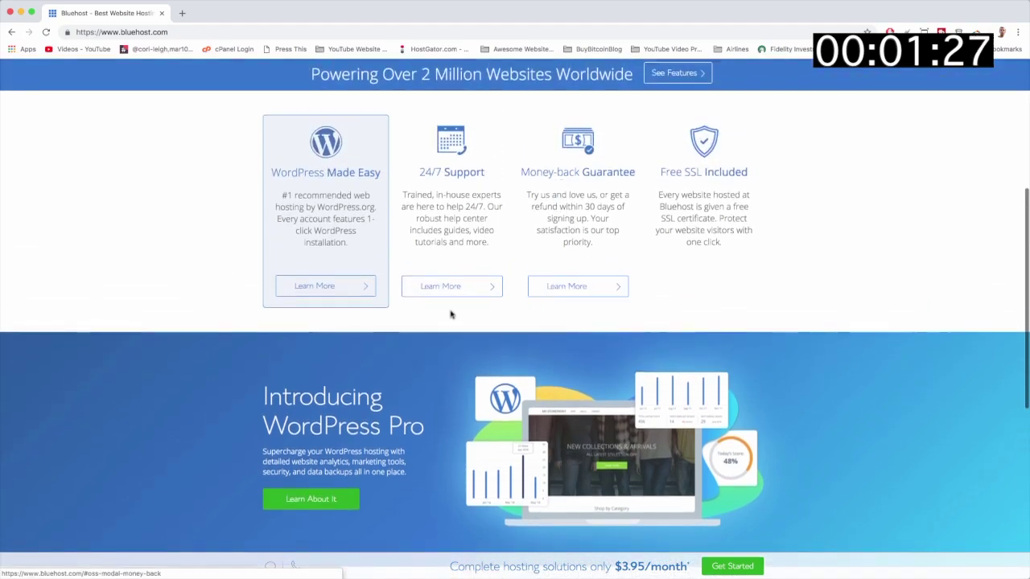
scroll(418, 243, "up", 5)
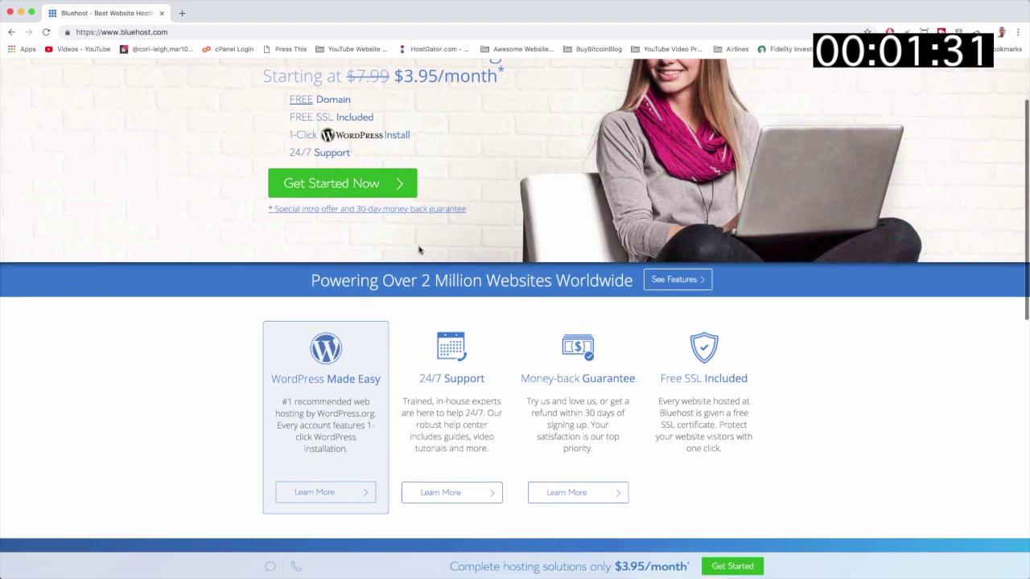
scroll(419, 250, "up", 1)
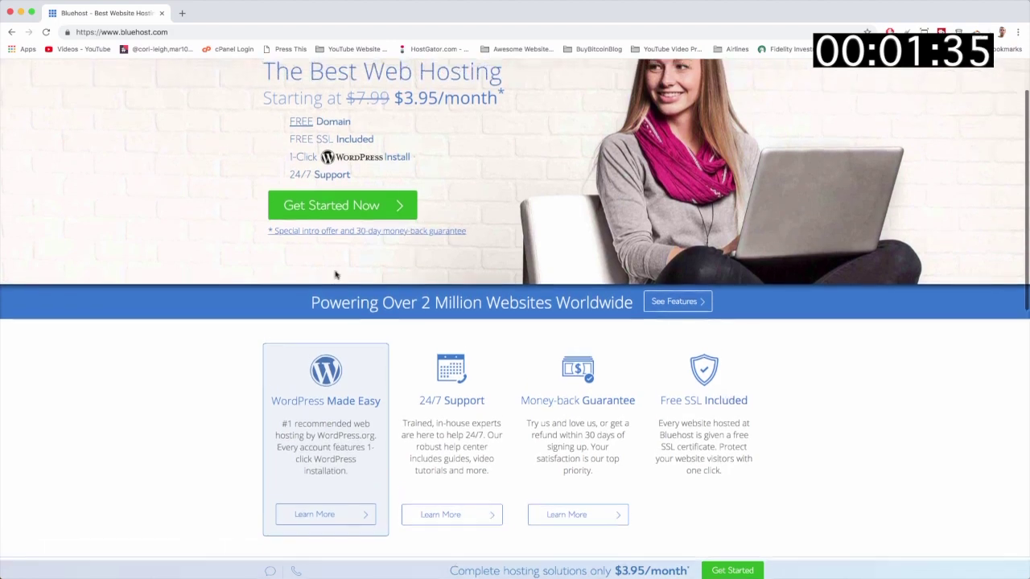
scroll(338, 271, "up", 3)
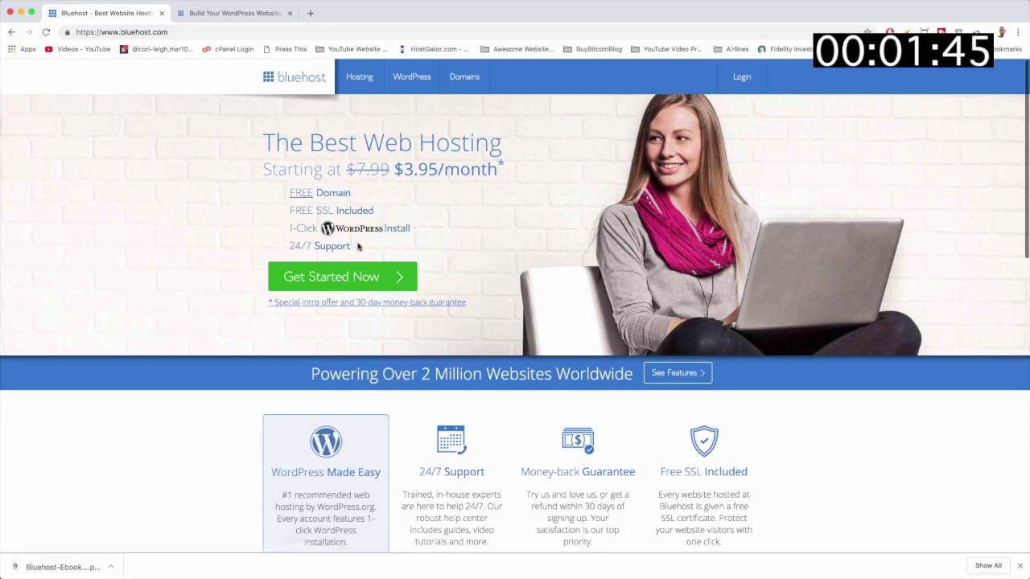
Point out the 24/7 Support text and The Best Web Hosting headline, then start a blank tab.
left_click_drag(348, 245, 288, 245)
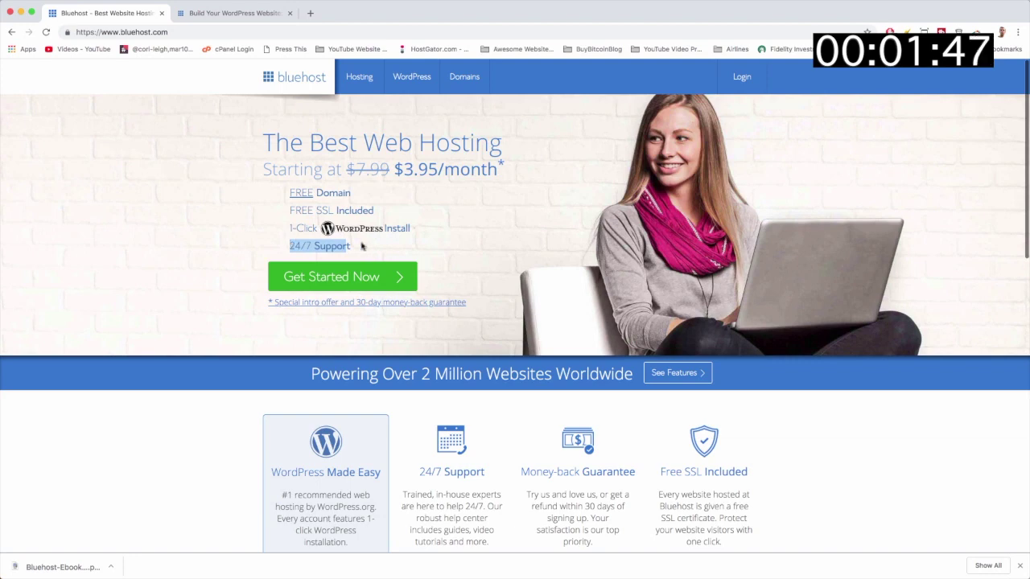
left_click(363, 247)
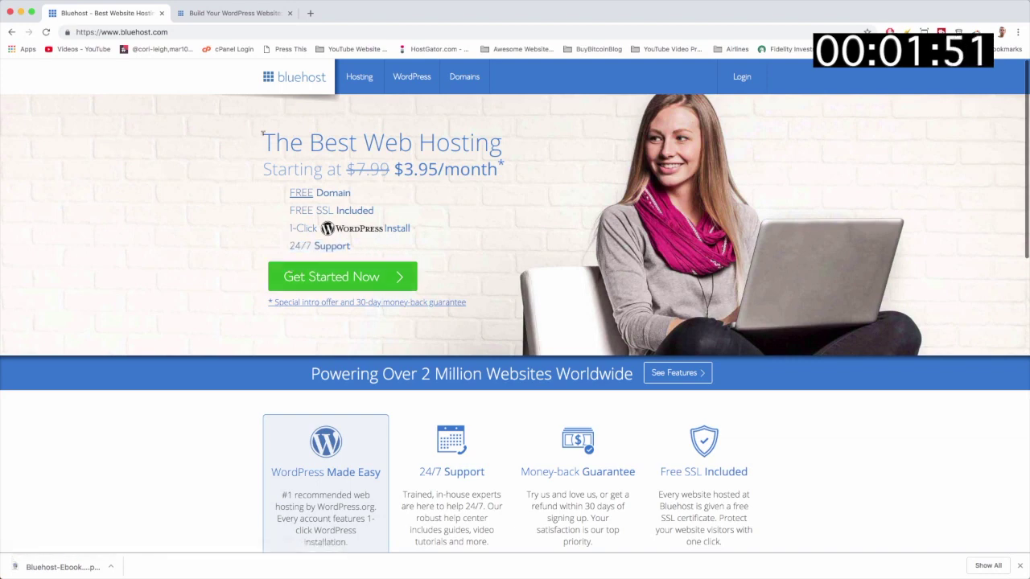
left_click_drag(263, 138, 462, 143)
left_click(196, 239)
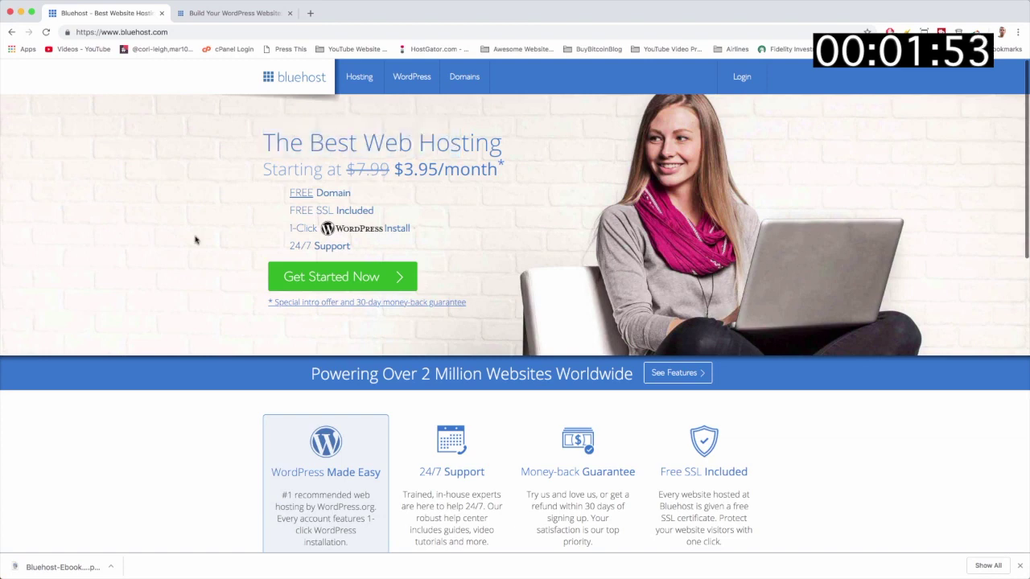
left_click(311, 14)
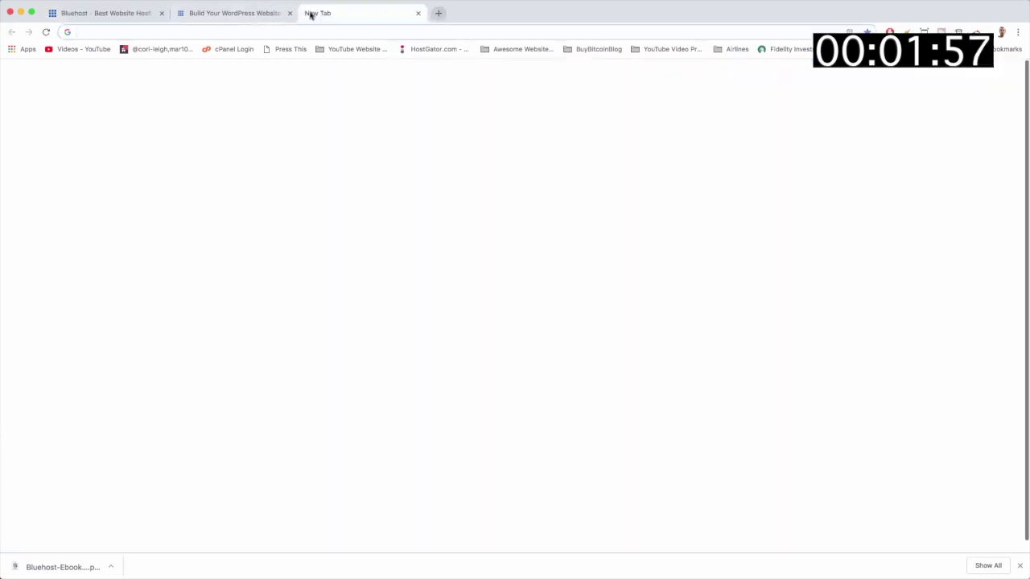
Load wordpress.org/hosting, review the recommended hosts, then return to the Bluehost tab.
type("wordpress.org/hosting")
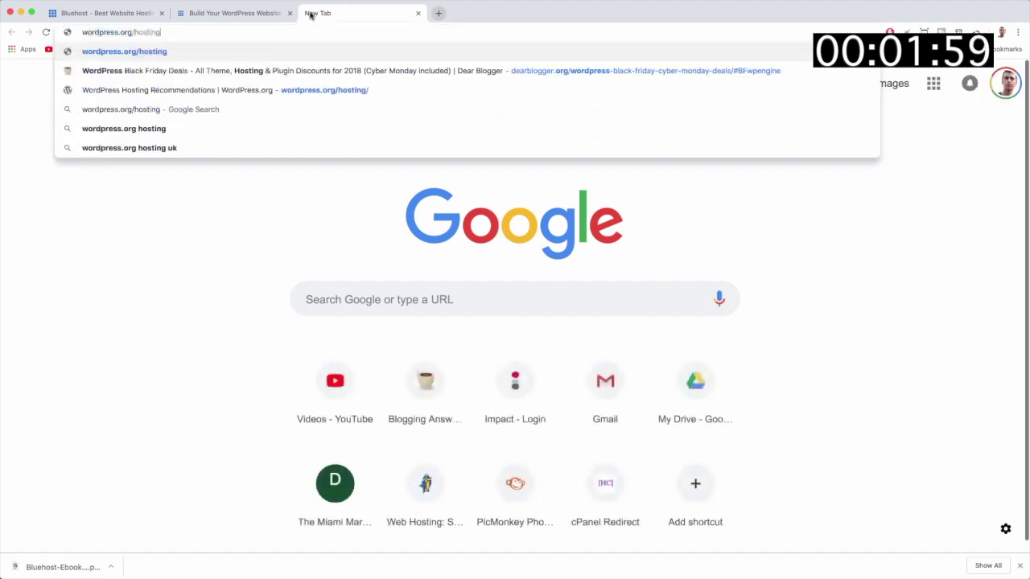
key("Return")
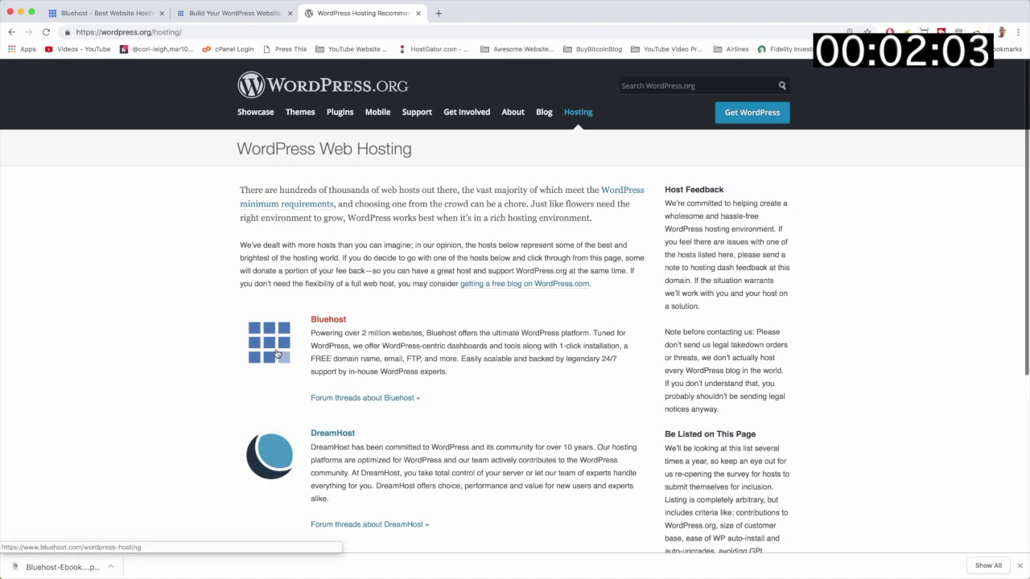
scroll(355, 416, "down", 7)
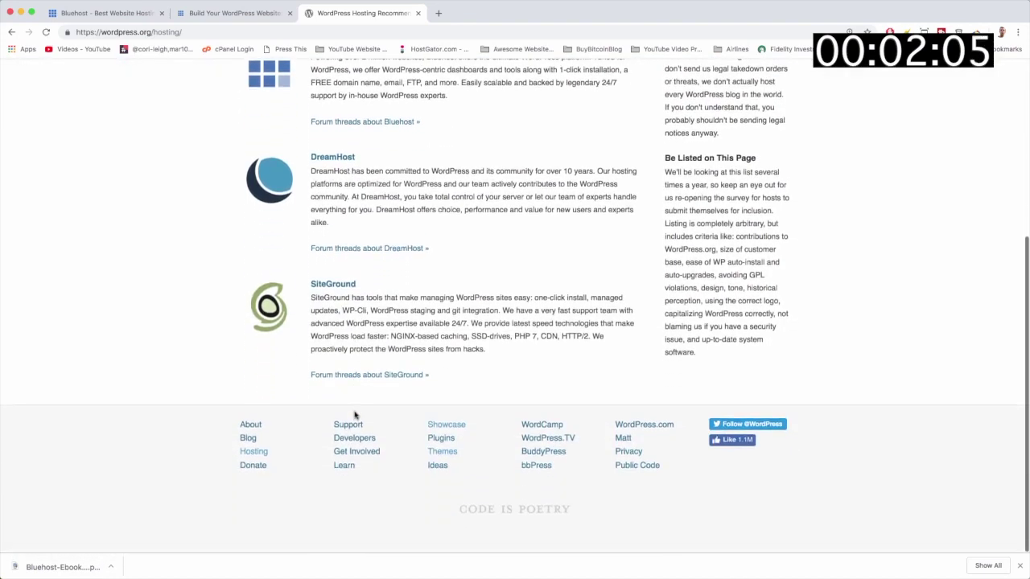
scroll(355, 415, "up", 5)
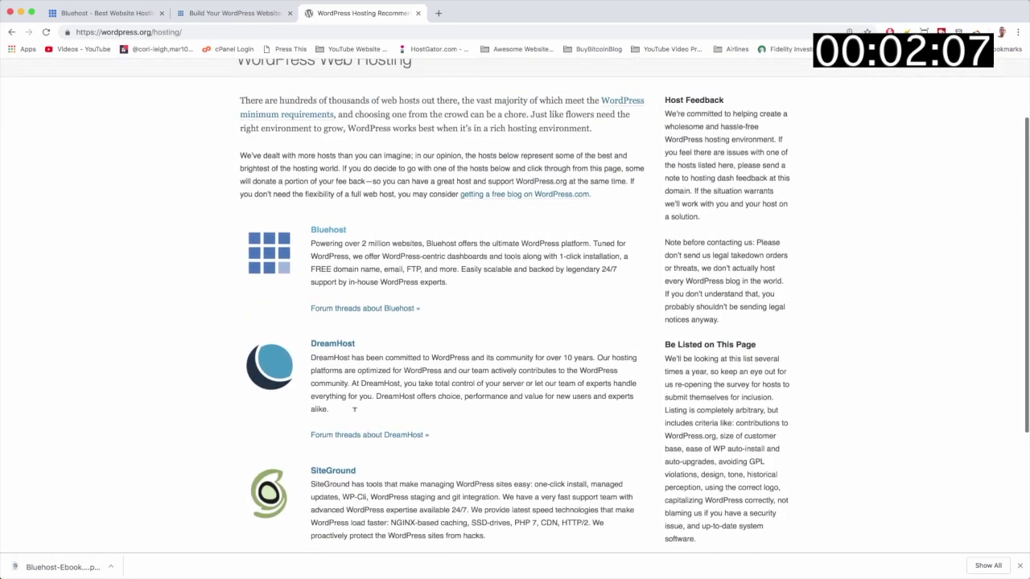
scroll(355, 415, "up", 3)
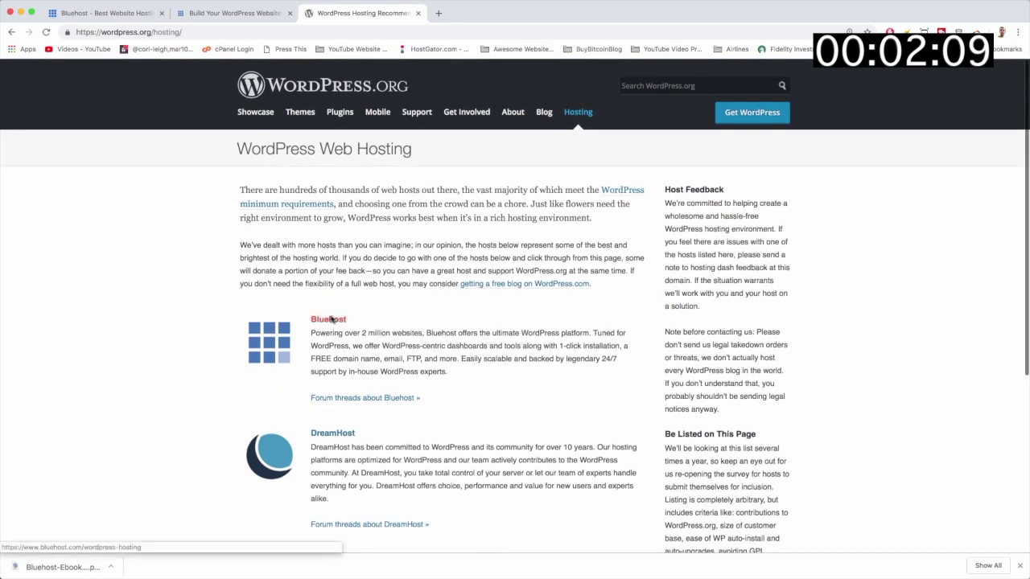
left_click(110, 14)
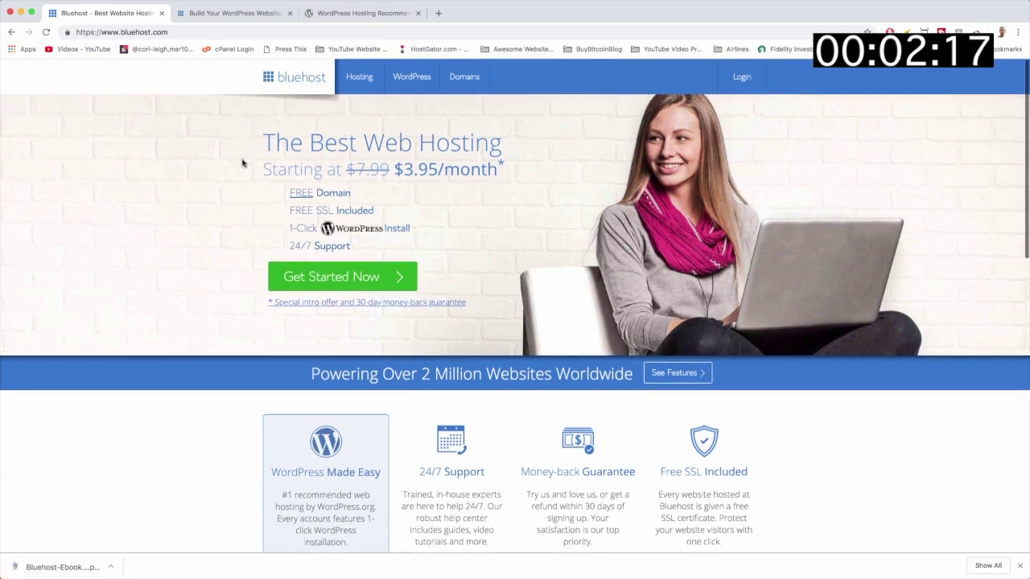
Start the Bluehost sign-up to bring up the hosting plan comparison table.
left_click(396, 279)
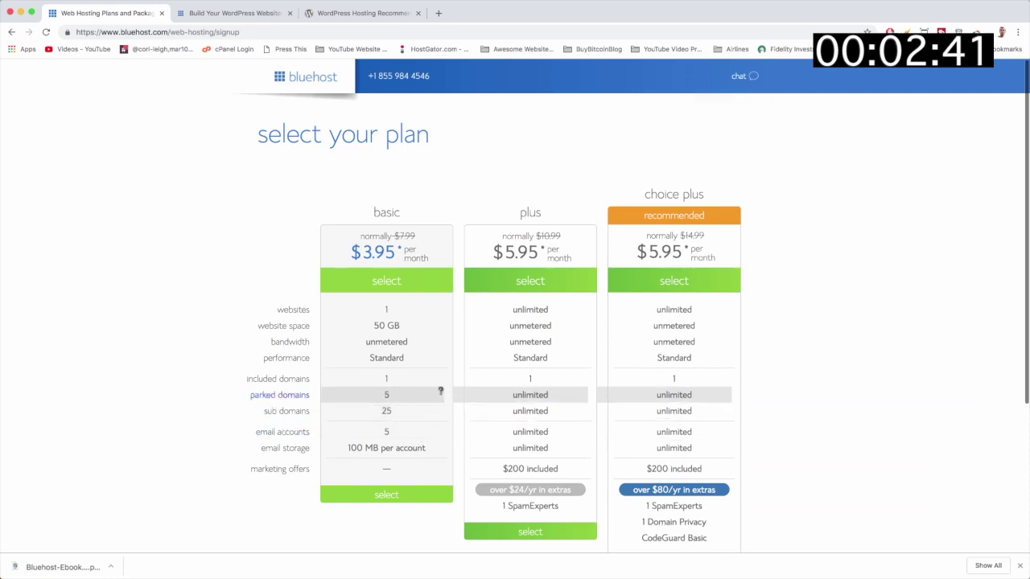
scroll(440, 390, "down", 1)
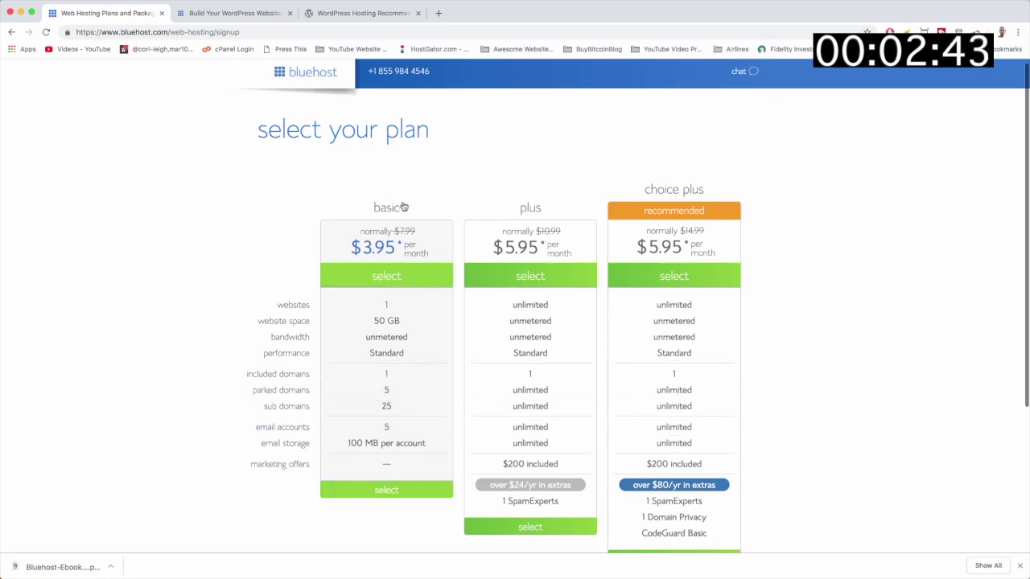
scroll(505, 331, "up", 1)
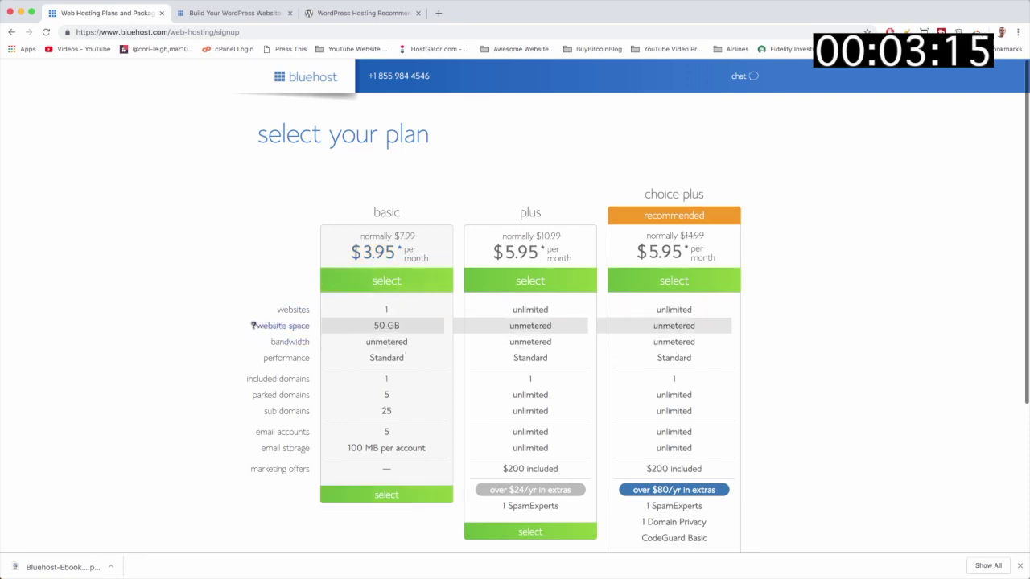
scroll(201, 328, "down", 5)
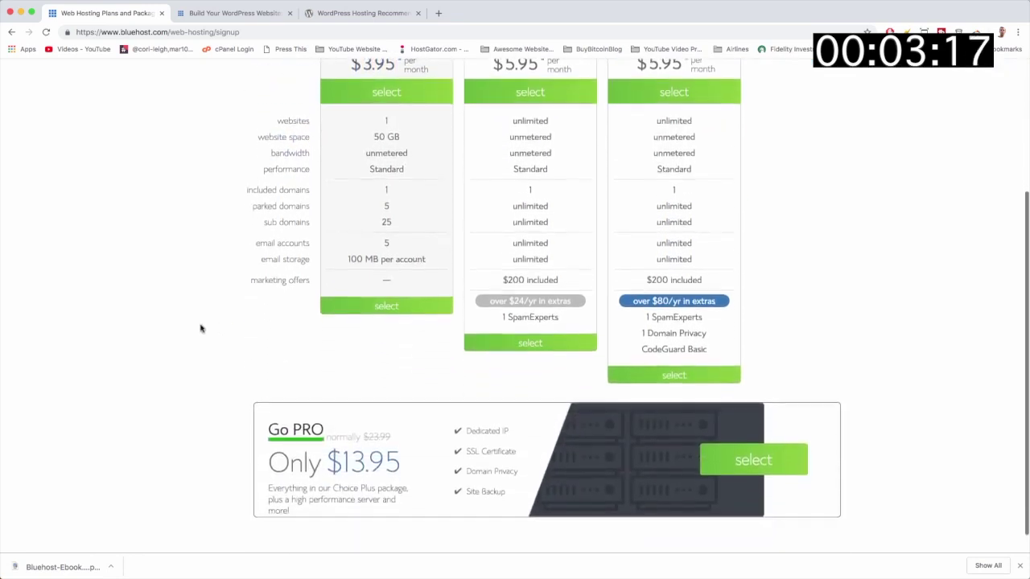
scroll(201, 327, "down", 1)
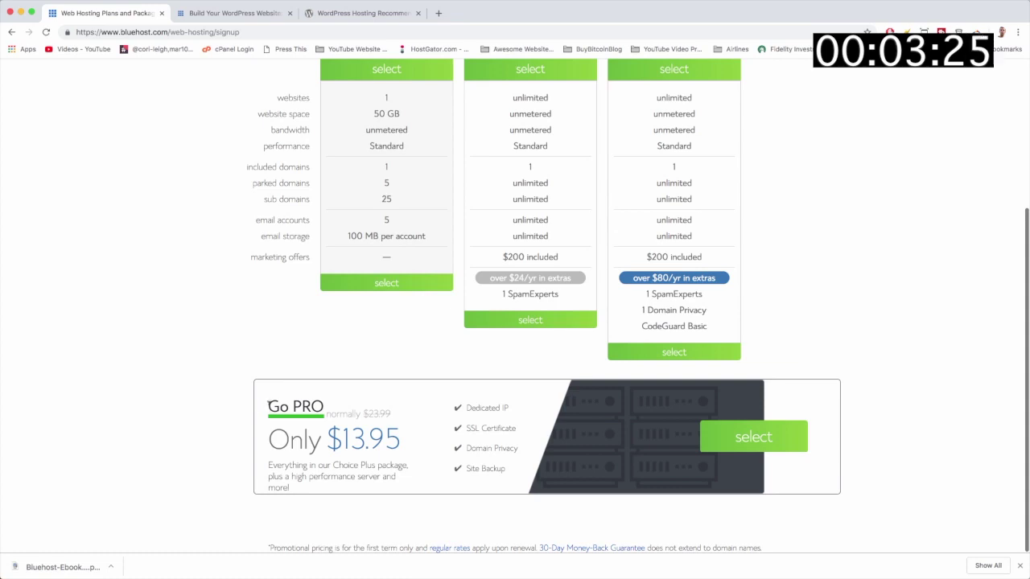
Point out the Go PRO box, then select the basic $3.95/month plan.
left_click_drag(268, 405, 327, 403)
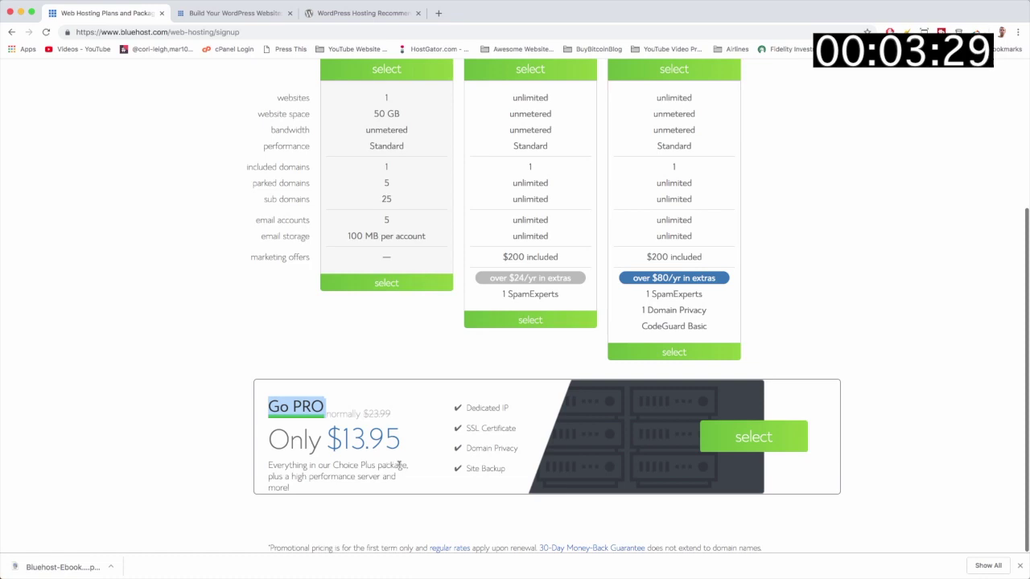
left_click(365, 465)
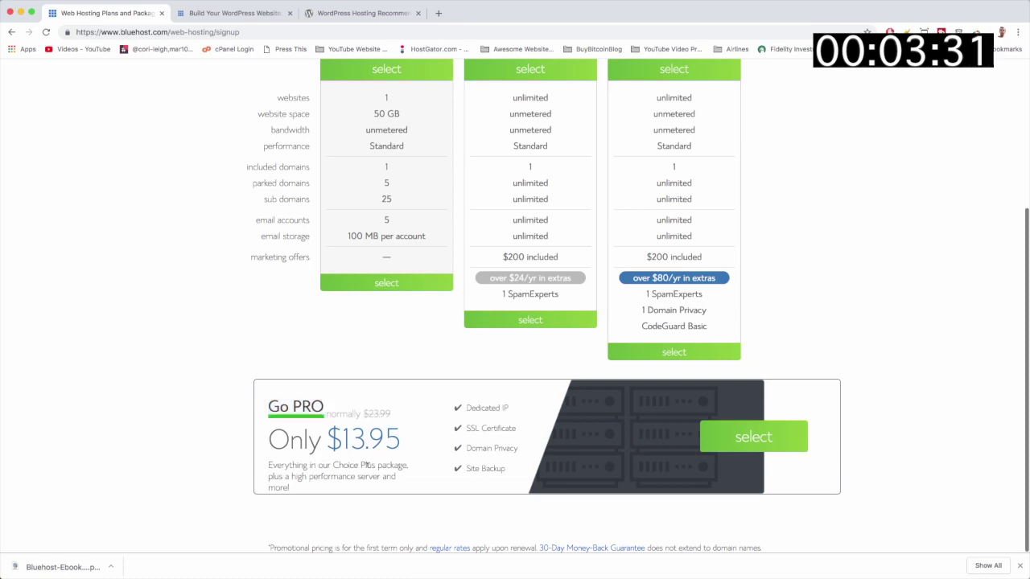
scroll(430, 466, "up", 3)
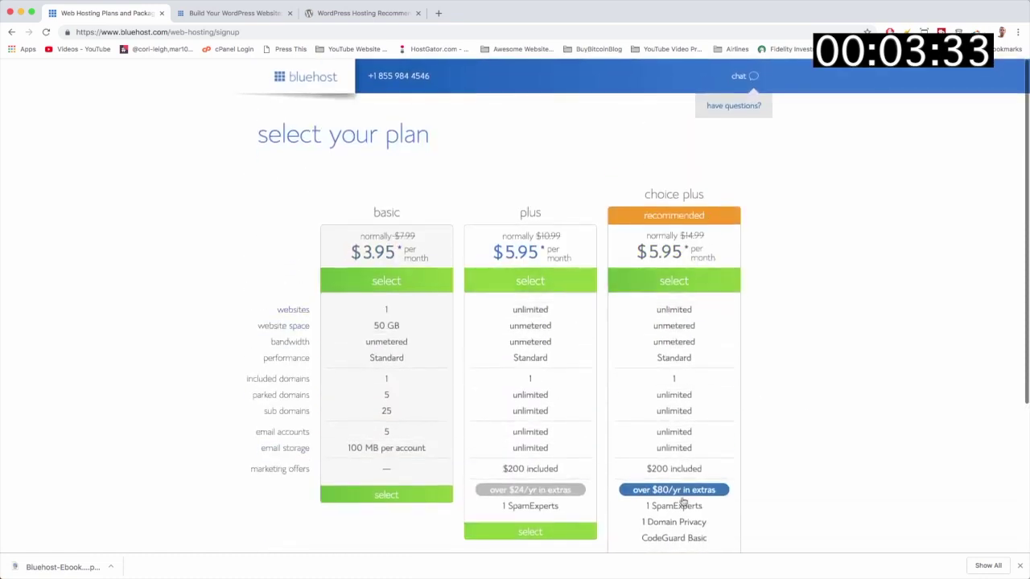
scroll(437, 526, "down", 5)
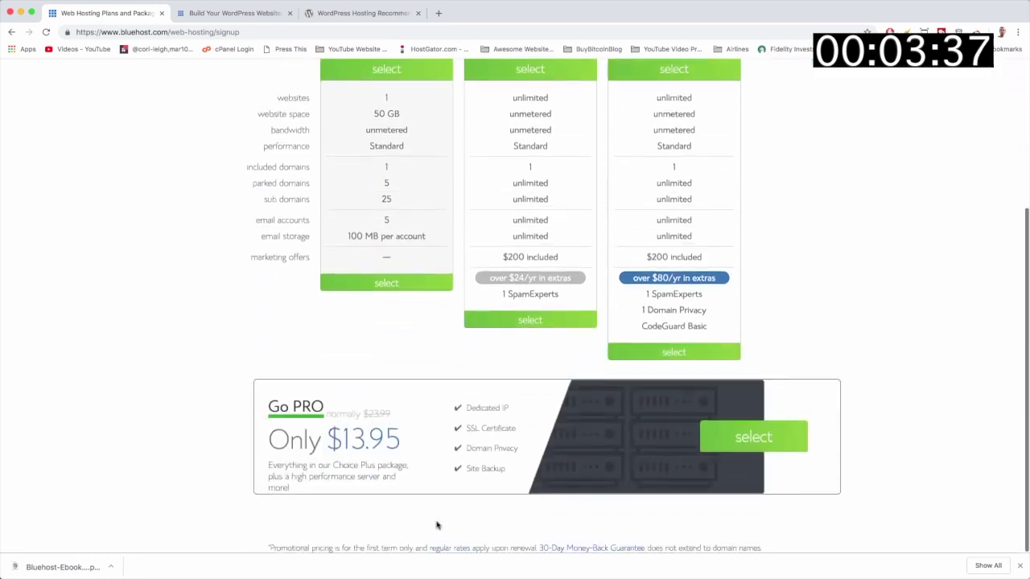
scroll(451, 340, "up", 3)
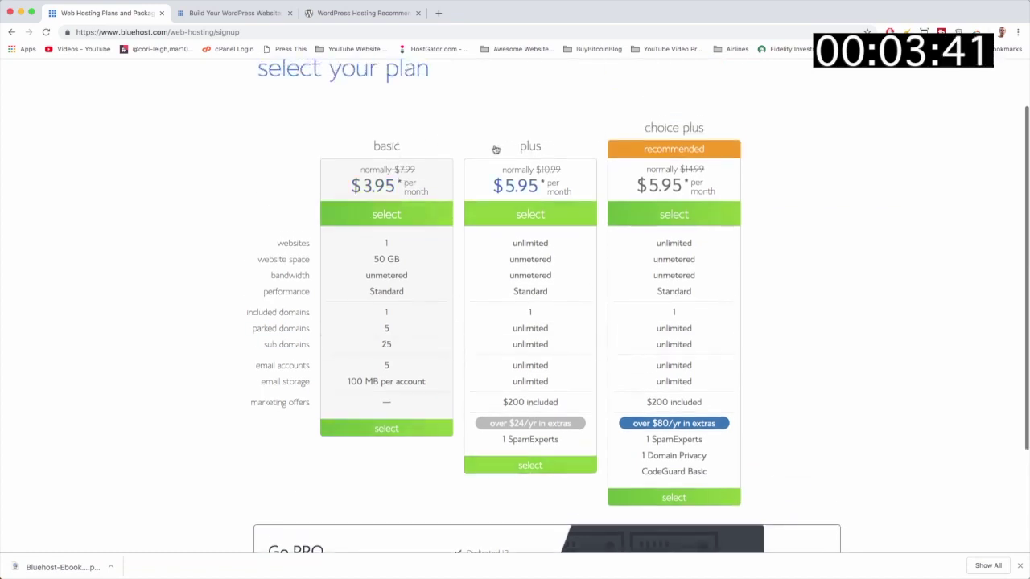
scroll(458, 224, "down", 2)
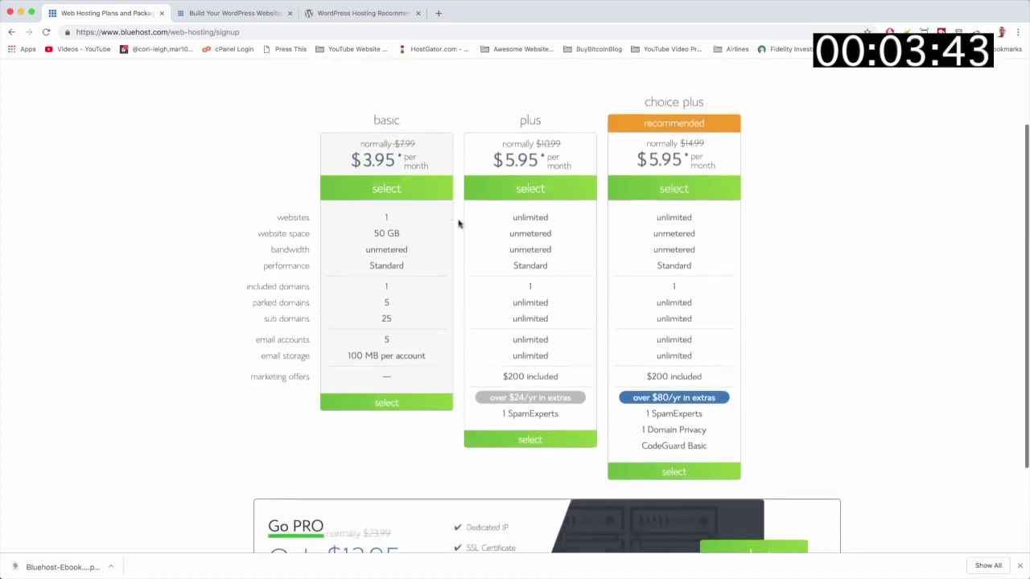
scroll(367, 302, "down", 1)
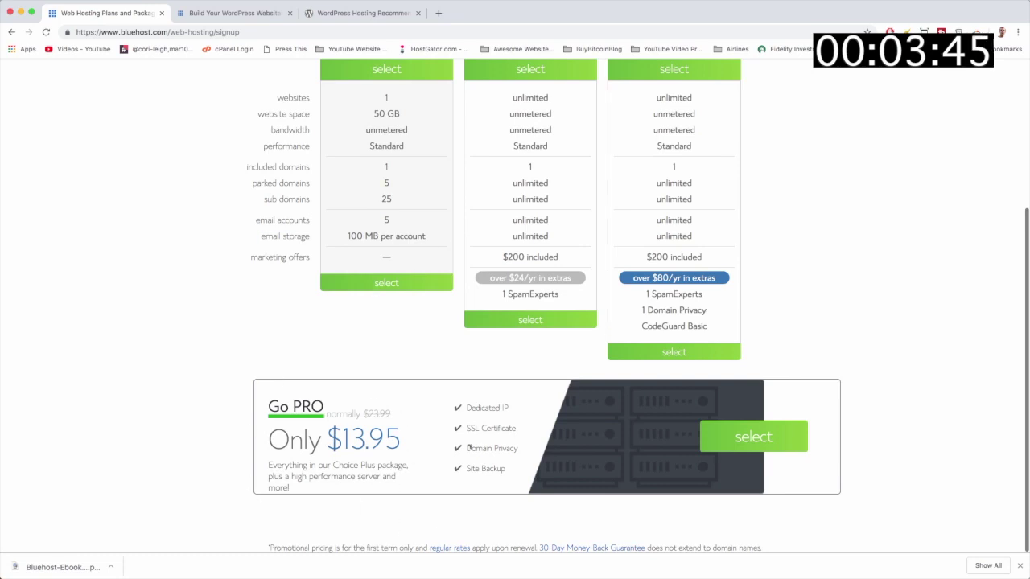
scroll(397, 450, "up", 2)
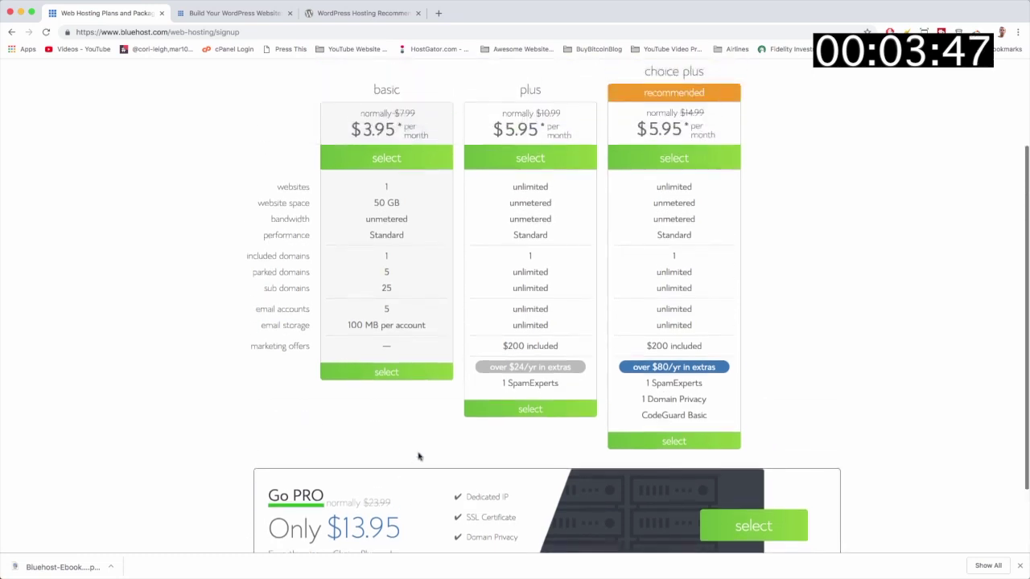
scroll(457, 442, "up", 3)
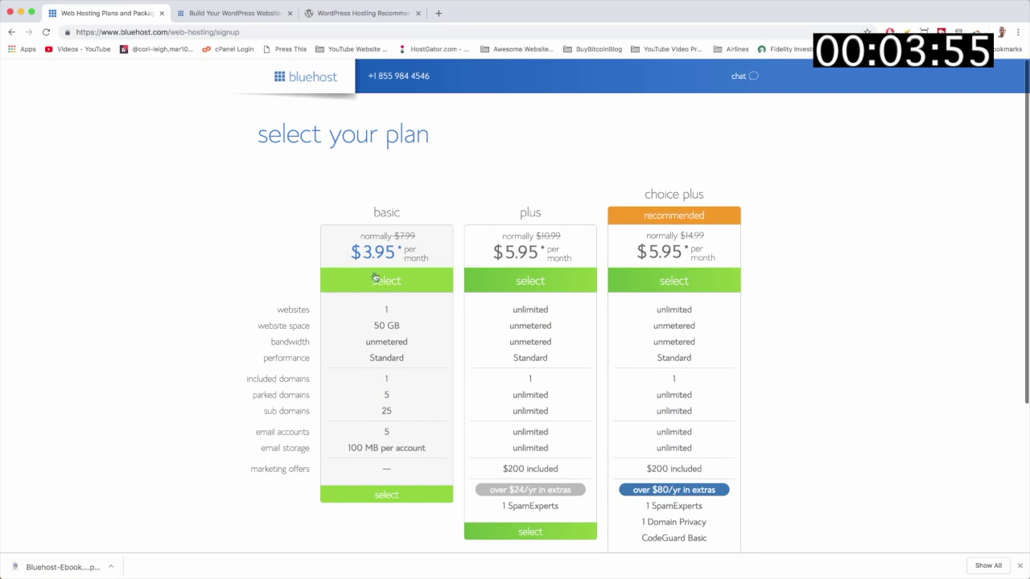
left_click(384, 287)
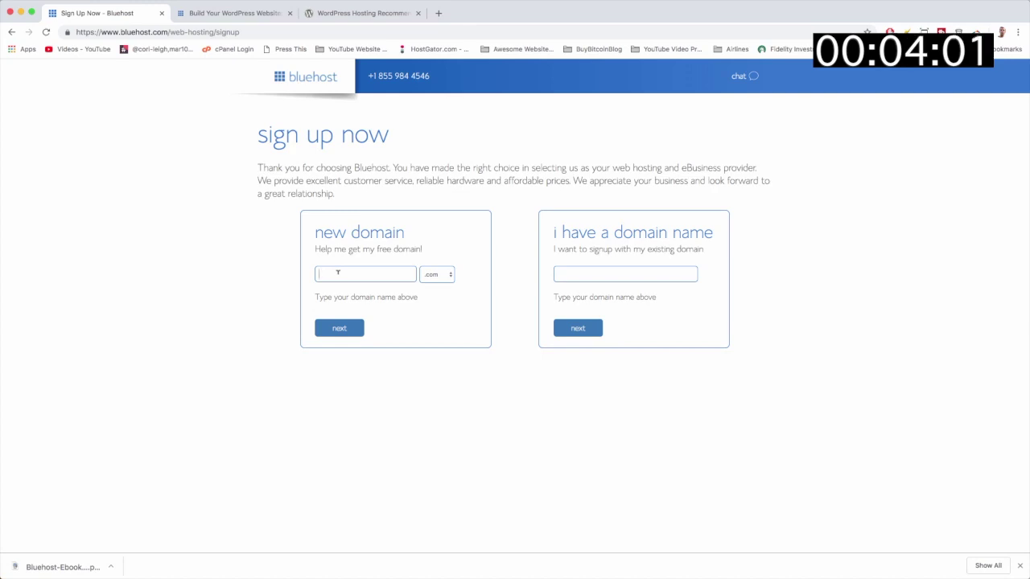
Enter bluehostwebsitewp as the new domain, keep the .com extension, and submit it.
left_click(338, 273)
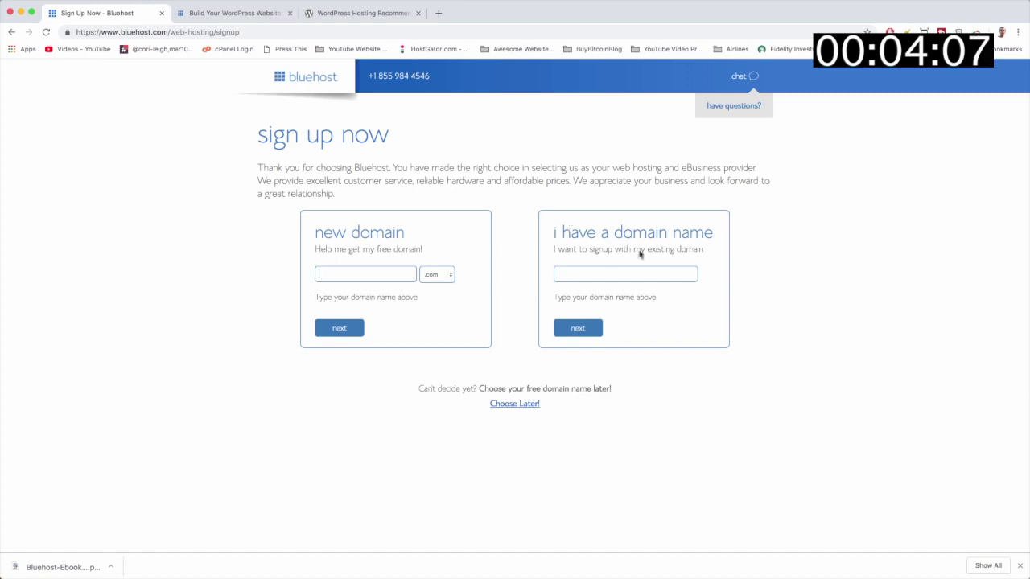
left_click(636, 274)
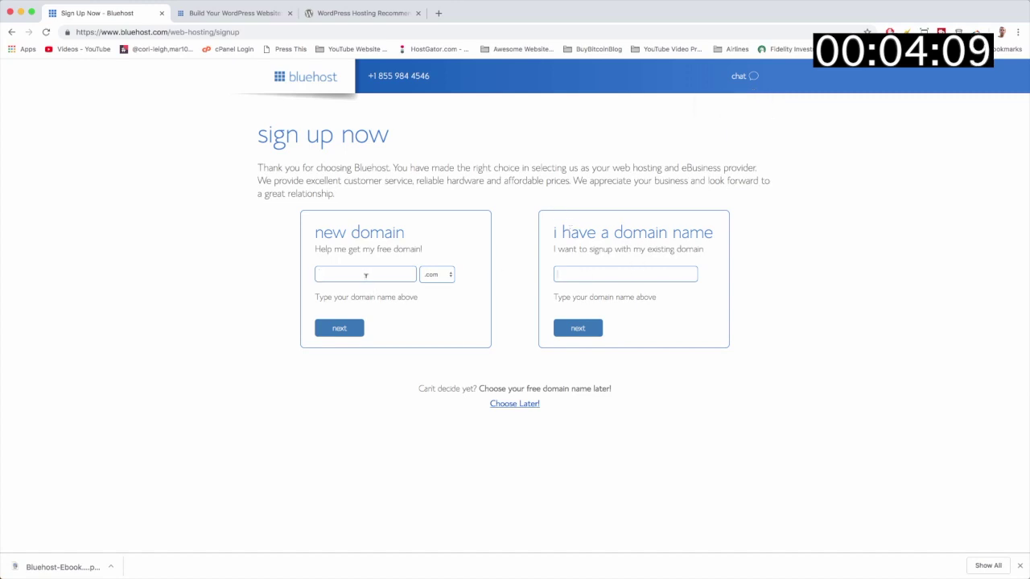
type("bluehostwebsitewp")
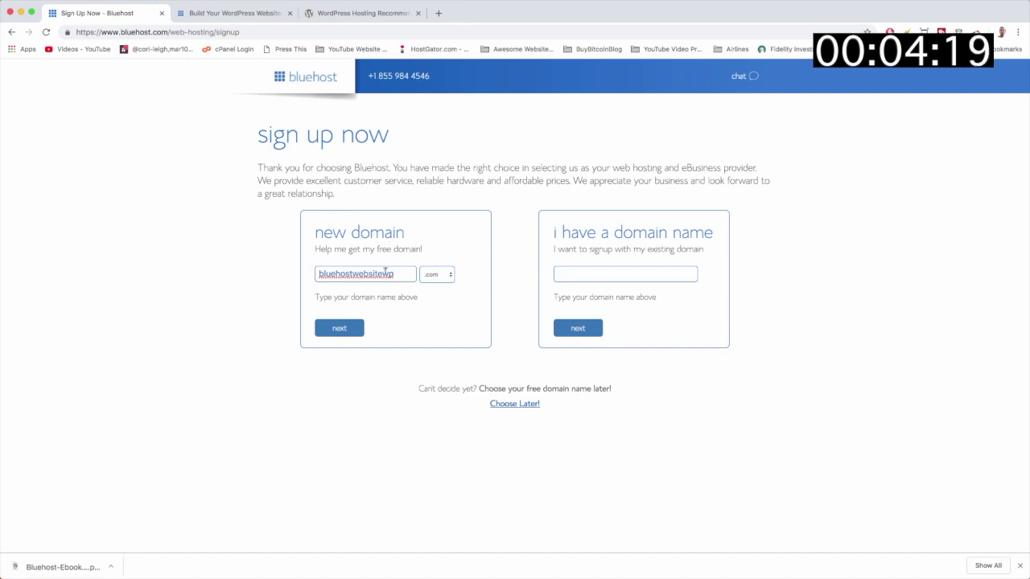
left_click(437, 277)
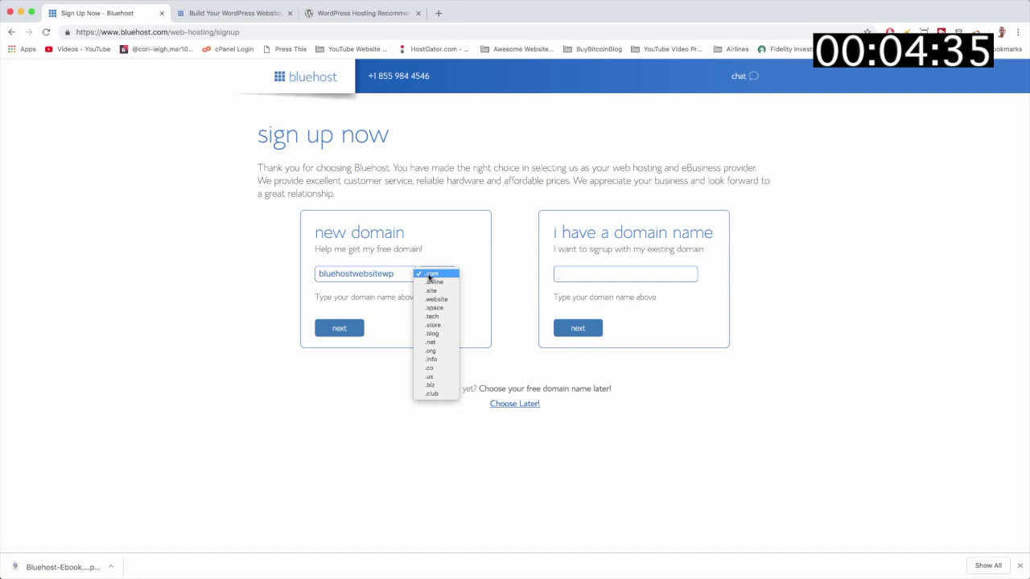
left_click(431, 275)
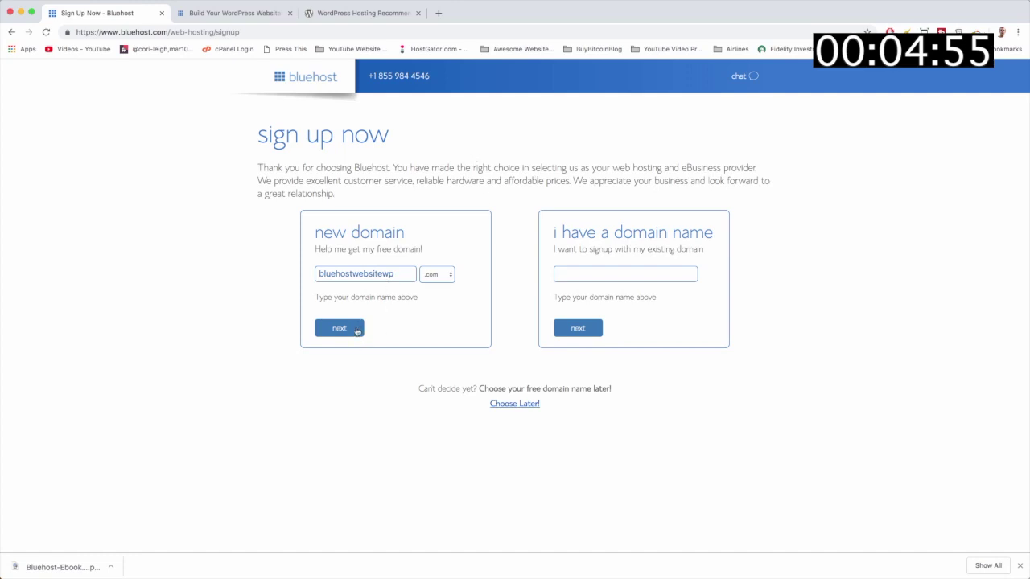
left_click(356, 332)
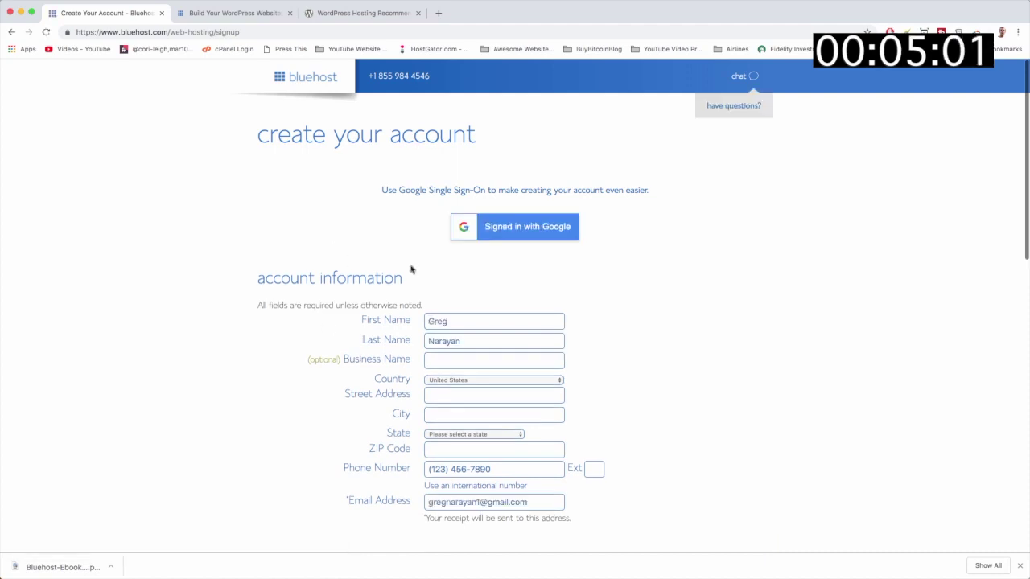
Enter the business name DearBlogger Inc and review the filled contact and address fields.
scroll(467, 271, "down", 2)
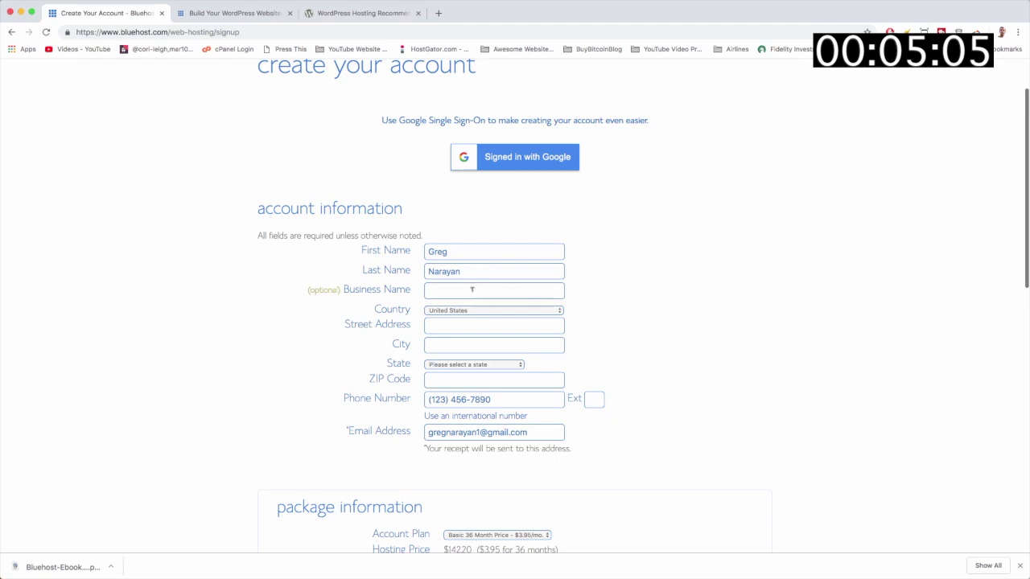
type("arB")
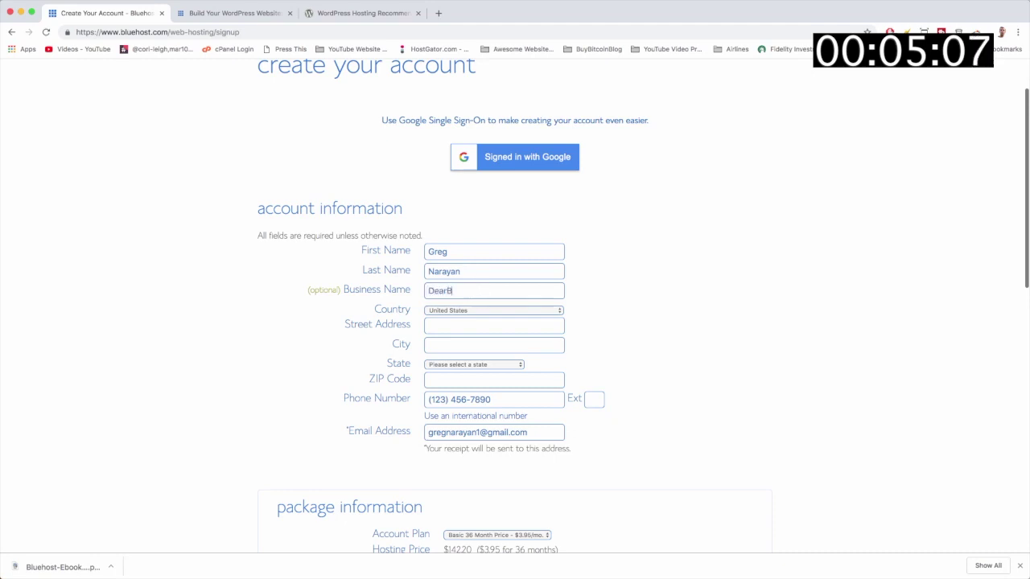
type("logger Inc.")
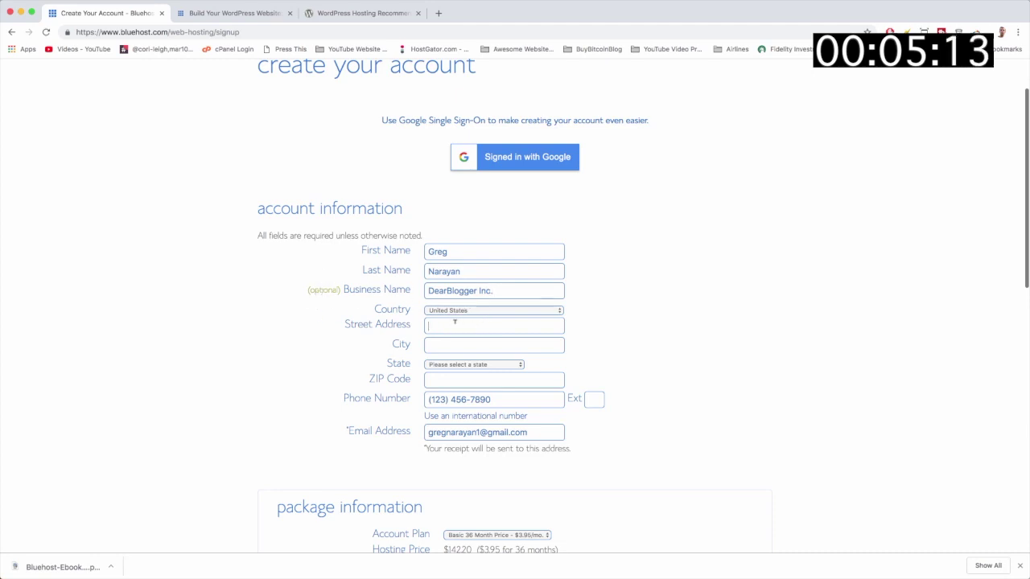
scroll(455, 321, "down", 2)
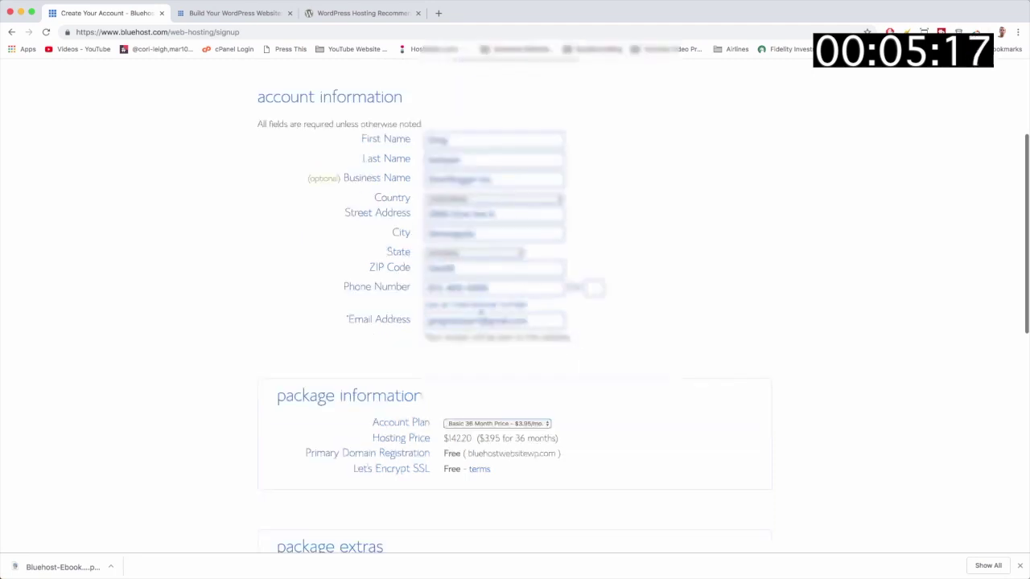
scroll(636, 327, "down", 2)
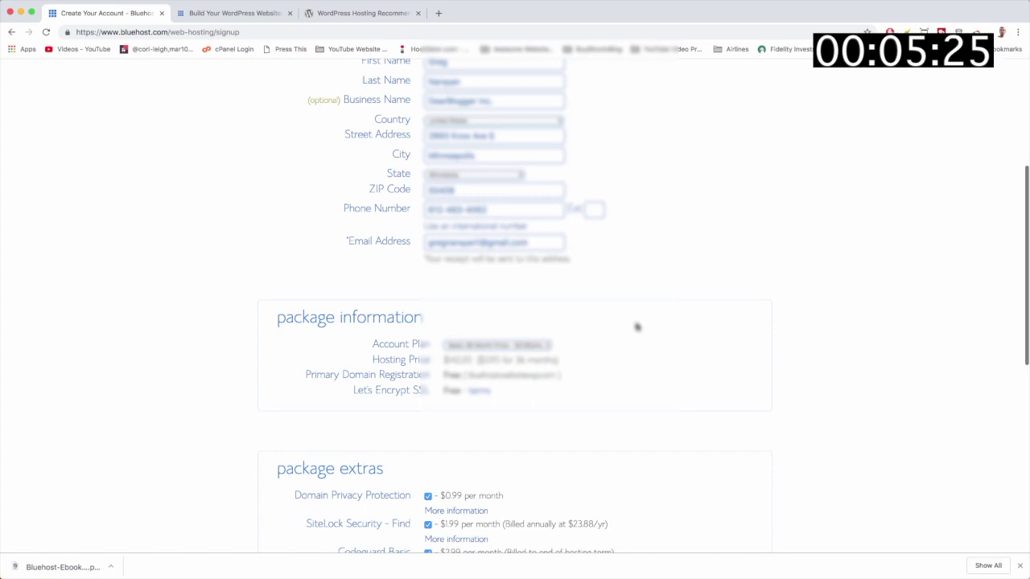
scroll(635, 326, "down", 3)
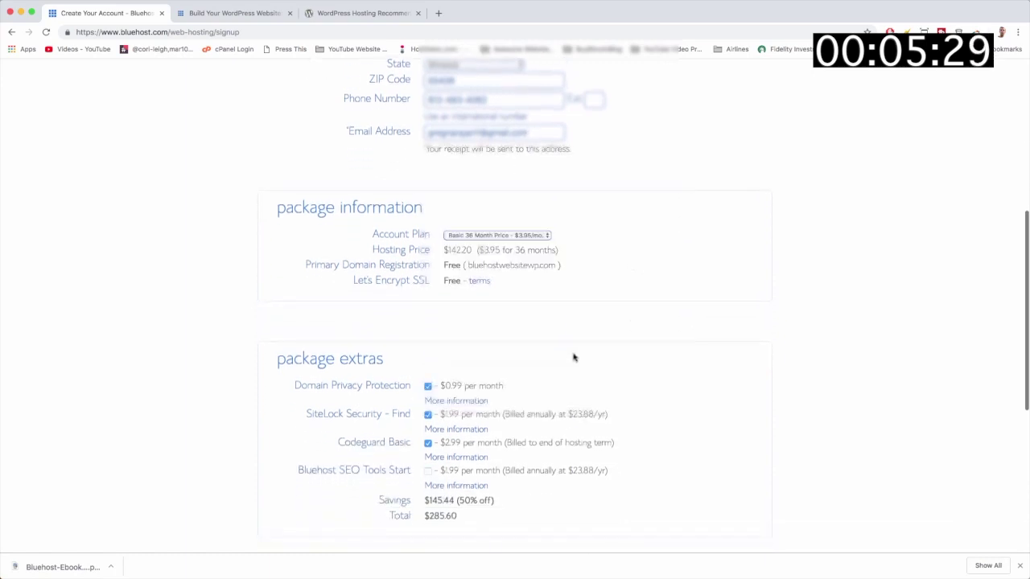
Choose 'Basic 12 Month Price - $5.95/mo.' in the Account Plan dropdown.
left_click(549, 236)
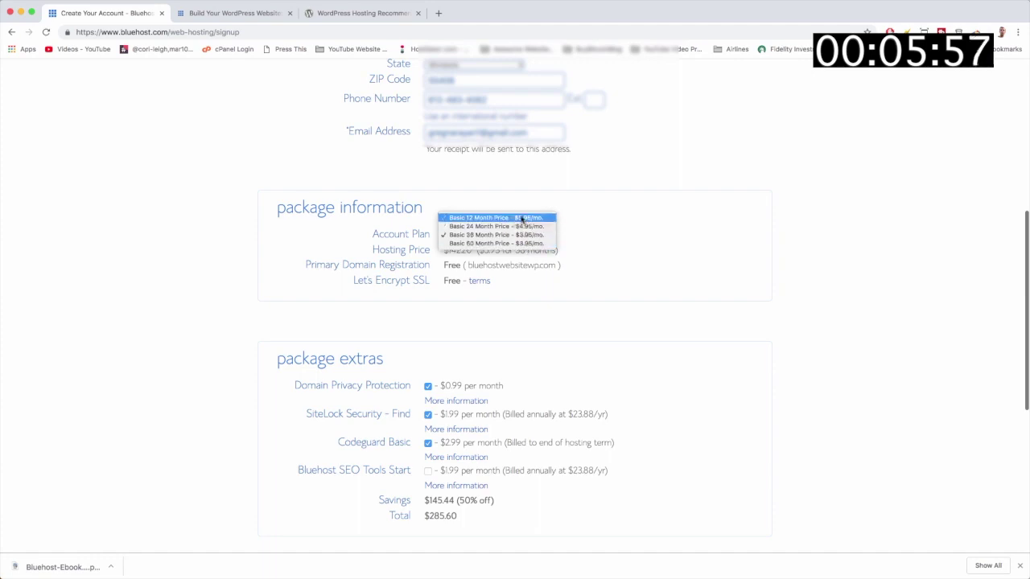
left_click(521, 219)
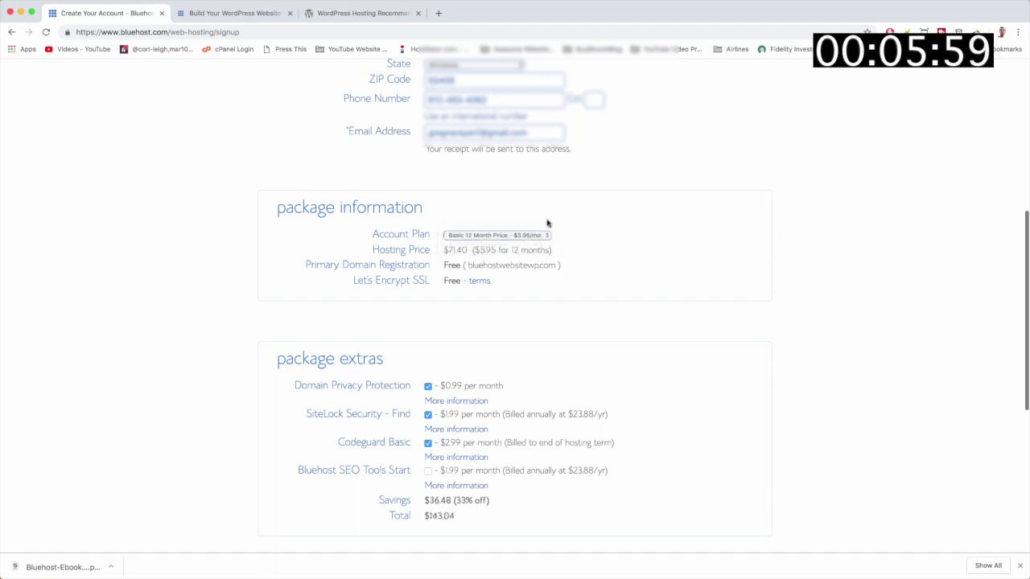
scroll(617, 236, "down", 2)
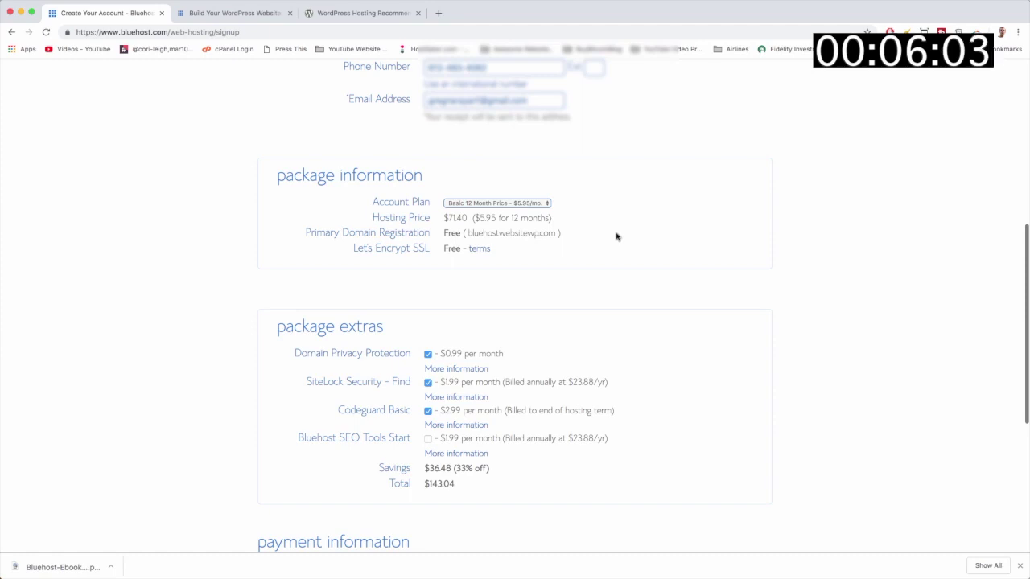
scroll(617, 237, "down", 1)
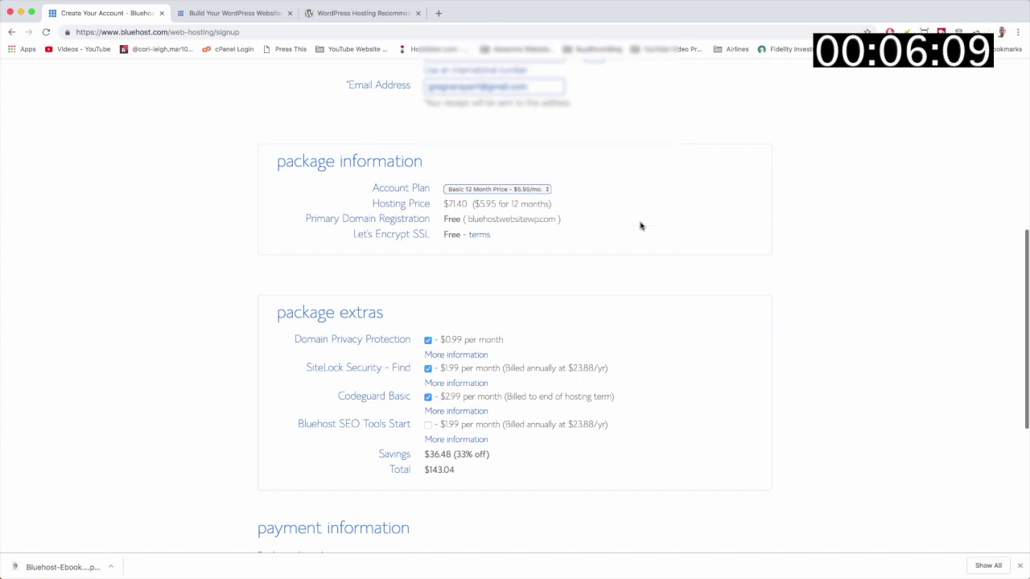
left_click(545, 192)
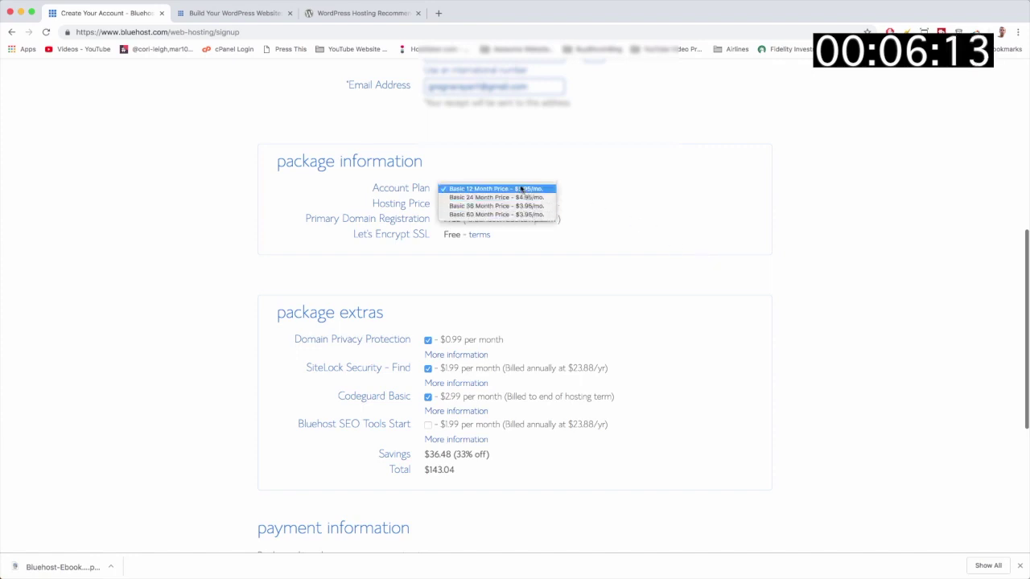
left_click(520, 188)
scroll(651, 223, "down", 2)
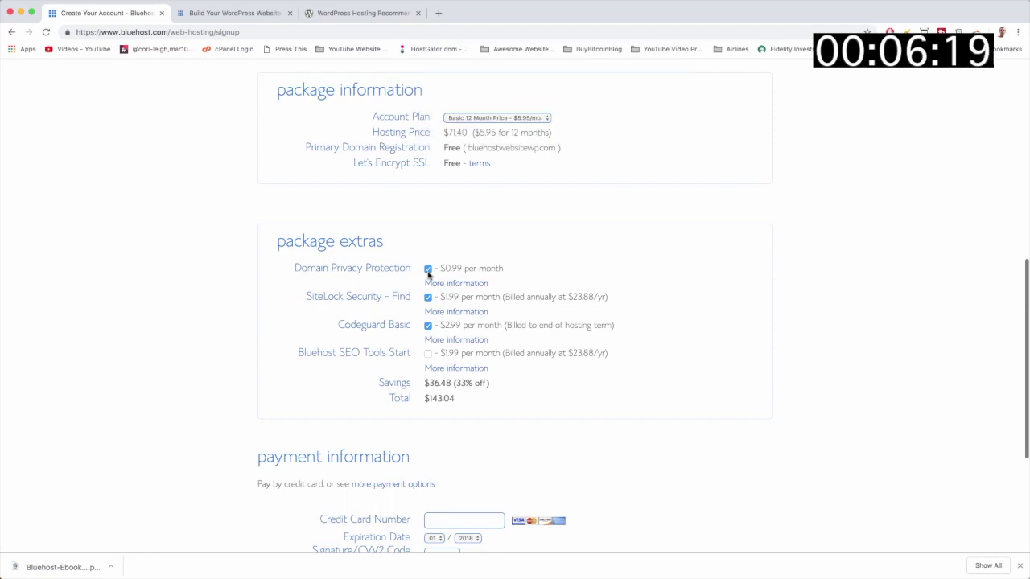
Turn off Domain Privacy Protection and uncheck the SiteLock Security and Codeguard Basic extras.
left_click(428, 271)
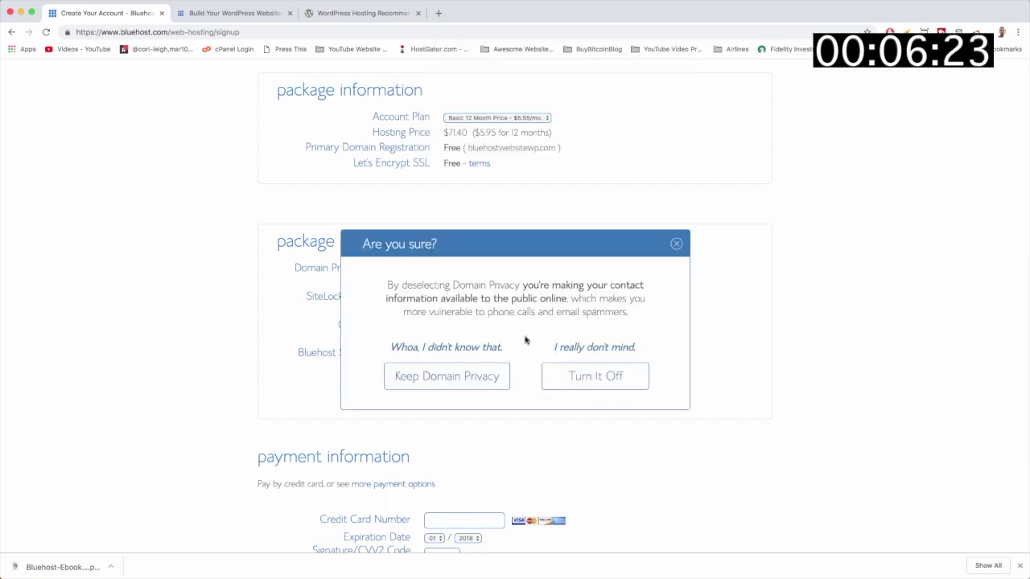
left_click(596, 382)
left_click(428, 298)
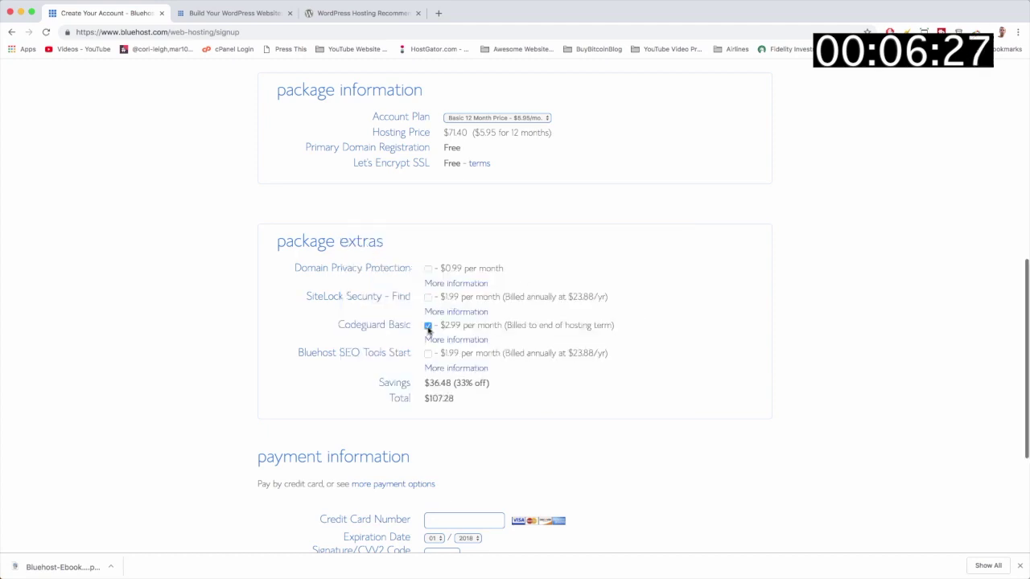
left_click(428, 327)
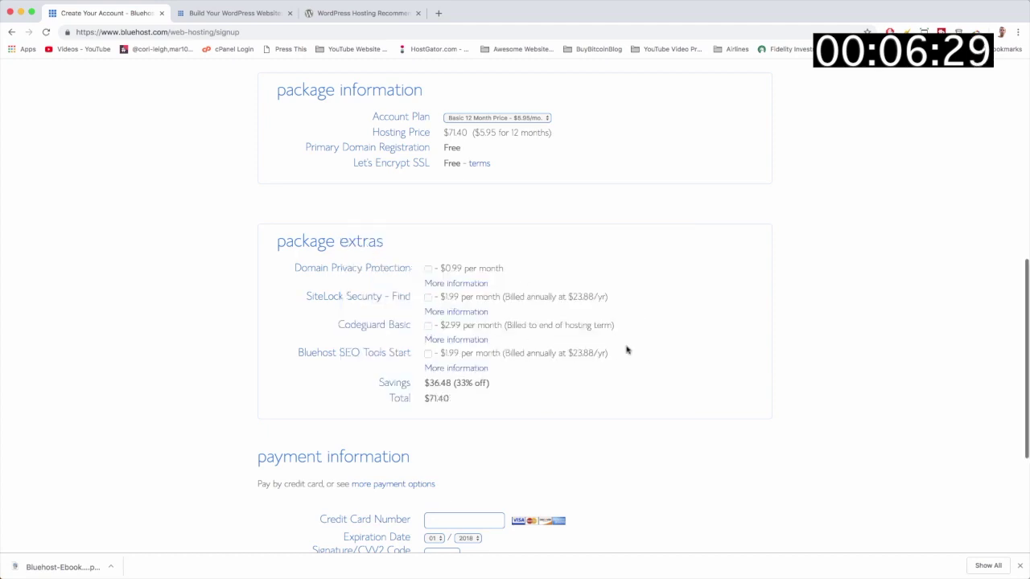
scroll(626, 350, "down", 3)
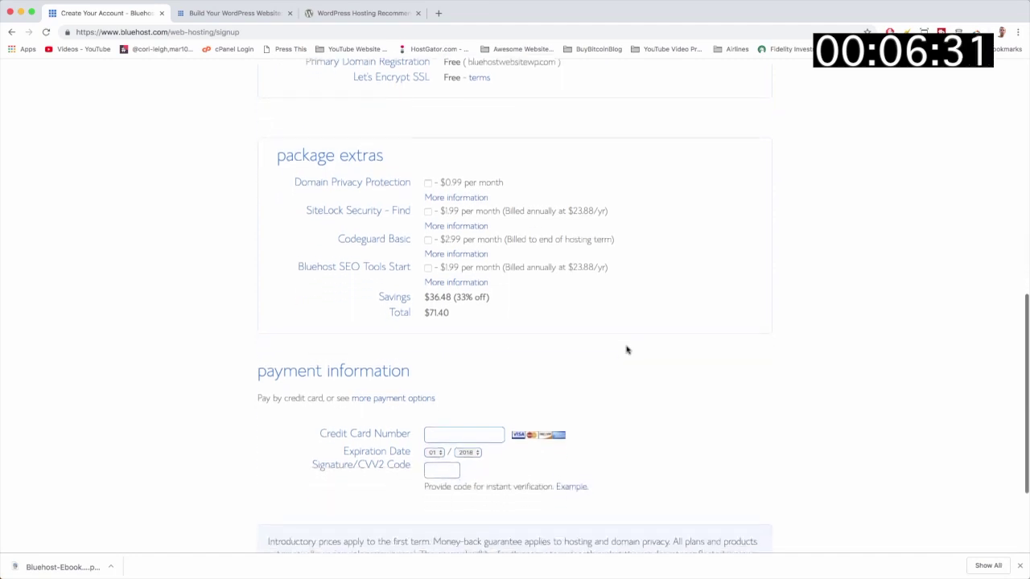
Highlight the $71.40 order total and the $36.48 savings figure.
double_click(438, 294)
left_click(454, 300)
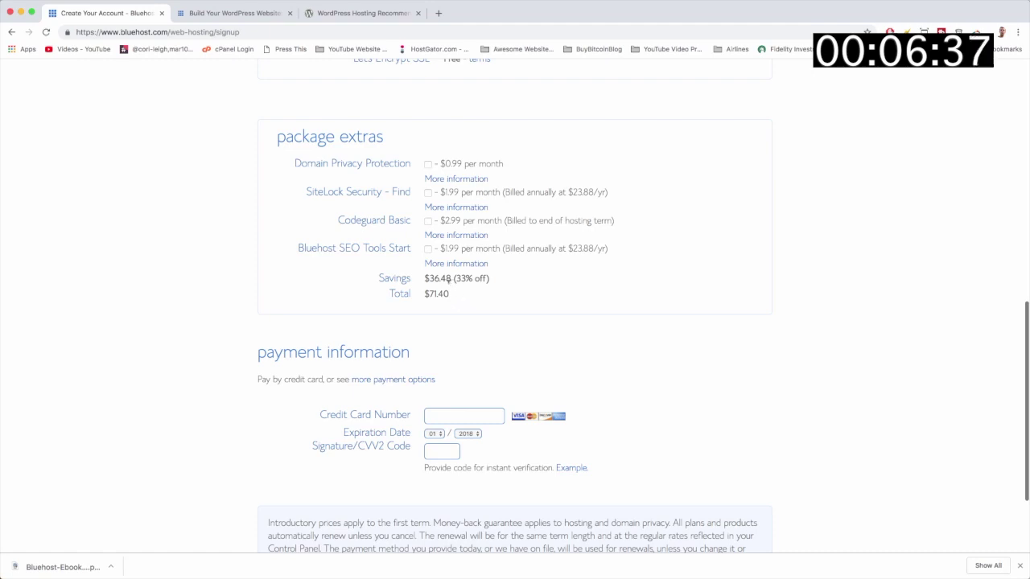
mouse_move(426, 277)
left_mouse_down()
mouse_move(467, 278)
mouse_move(424, 294)
left_mouse_up()
left_click(452, 291)
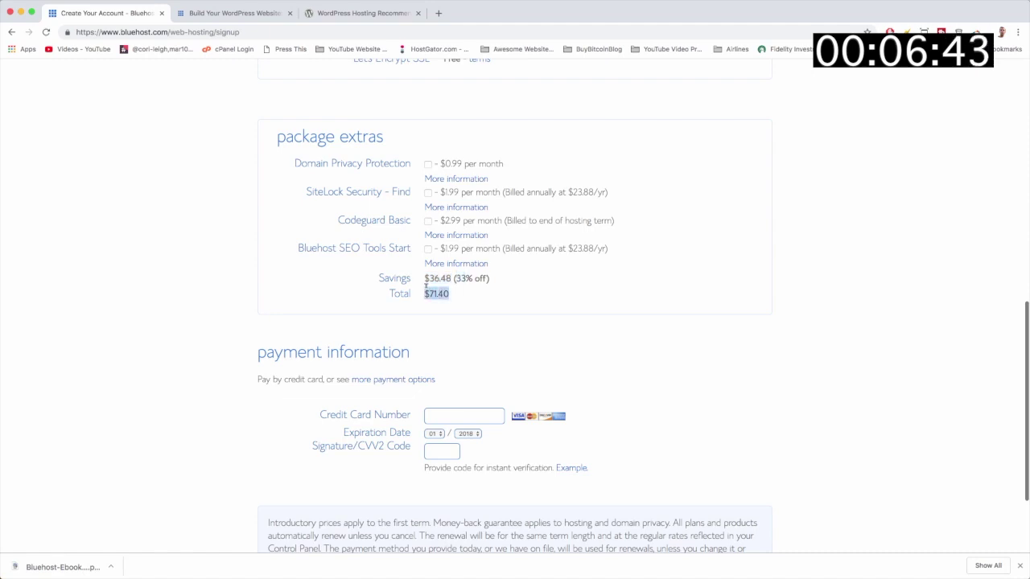
left_click(461, 297)
scroll(461, 297, "up", 3)
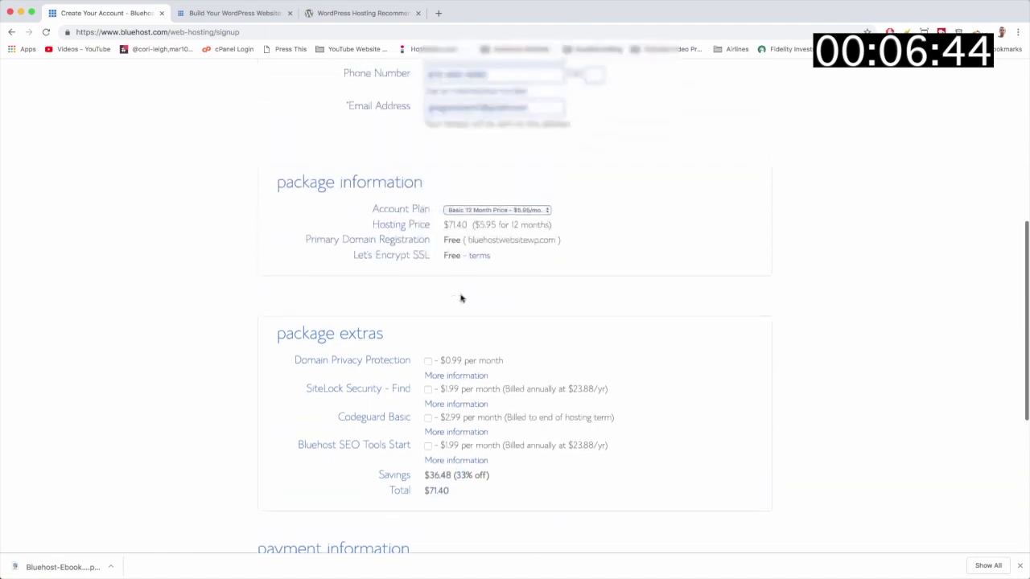
Keep the Basic 12 Month plan and bring up the 20%-off Special Sign-Up Offer.
left_click(523, 216)
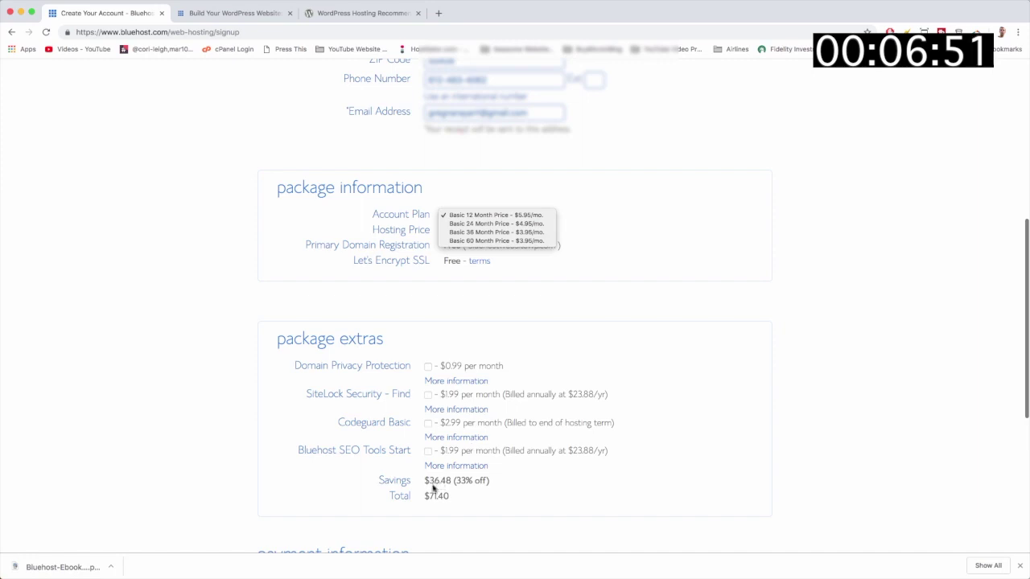
left_click(507, 215)
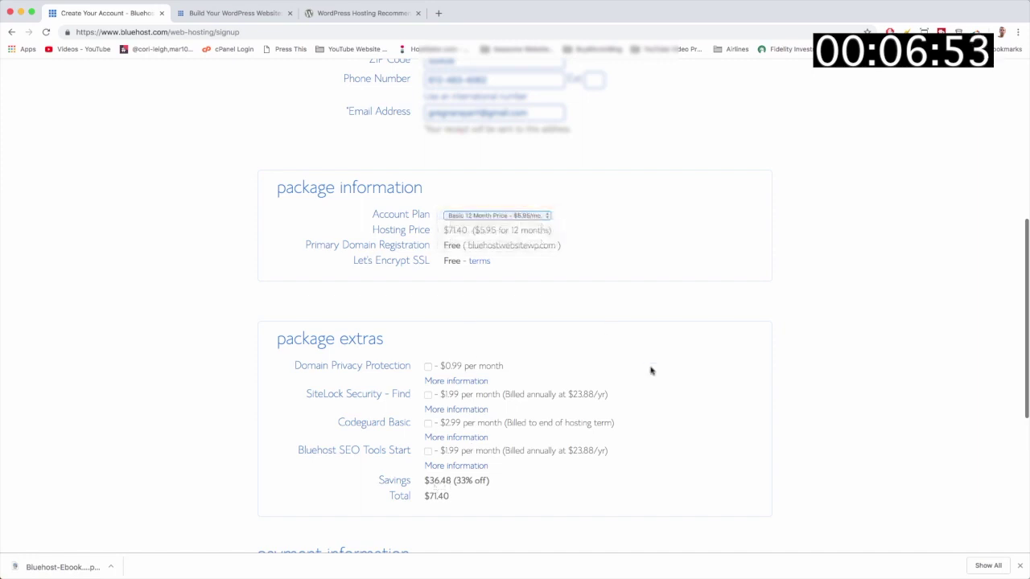
scroll(651, 371, "down", 2)
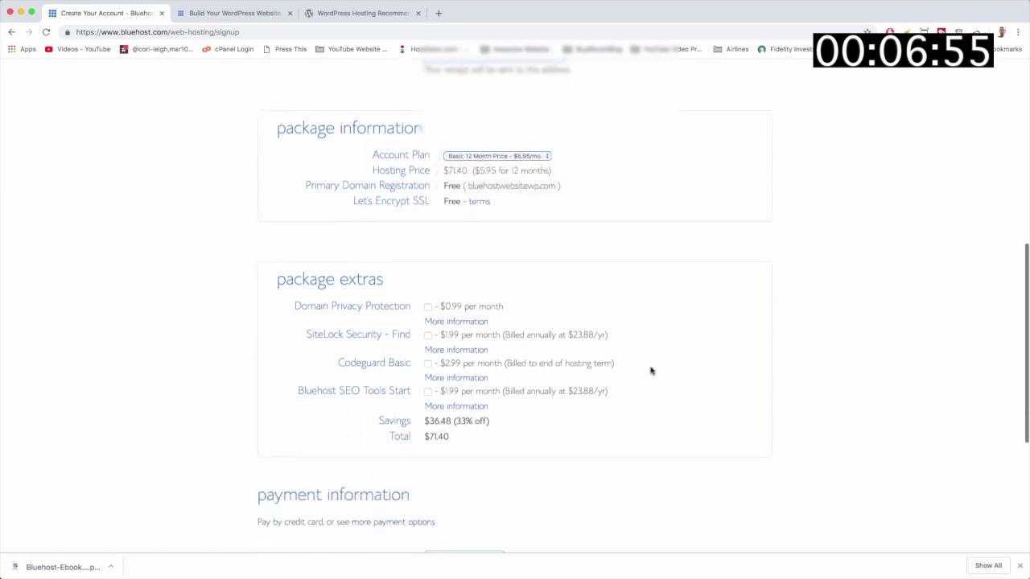
scroll(652, 371, "down", 4)
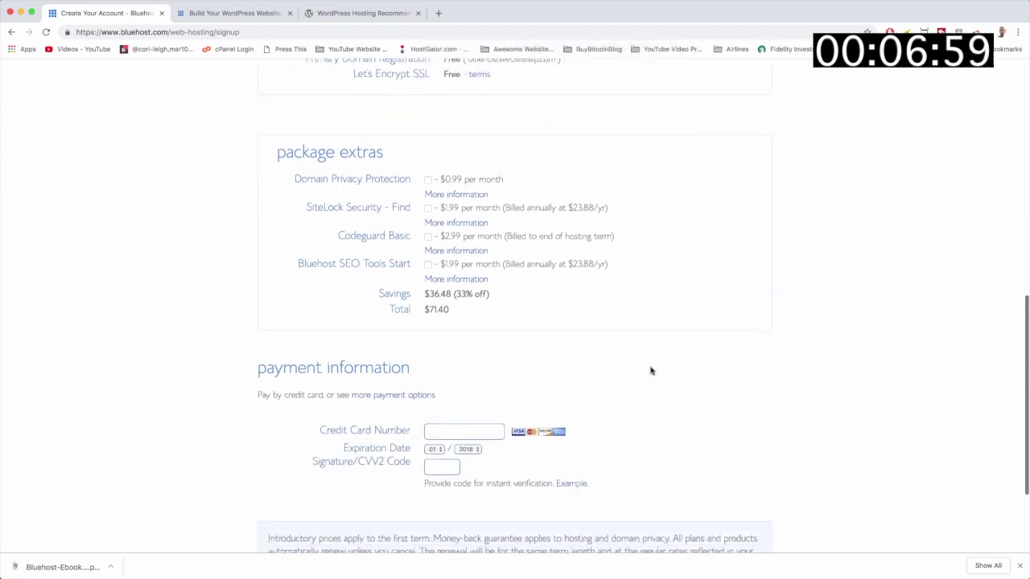
scroll(652, 371, "down", 1)
scroll(650, 365, "down", 2)
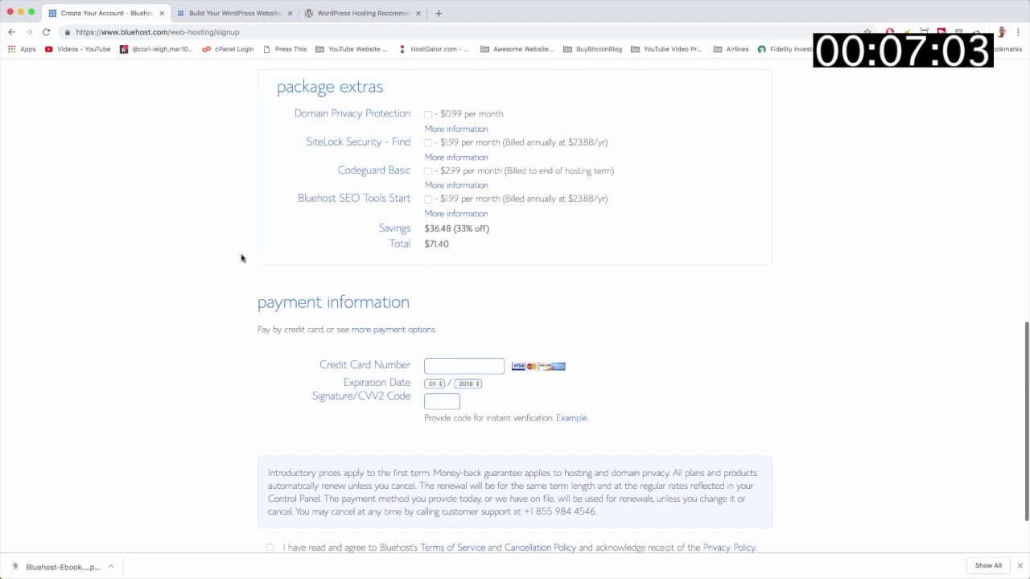
mouse_move(131, 10)
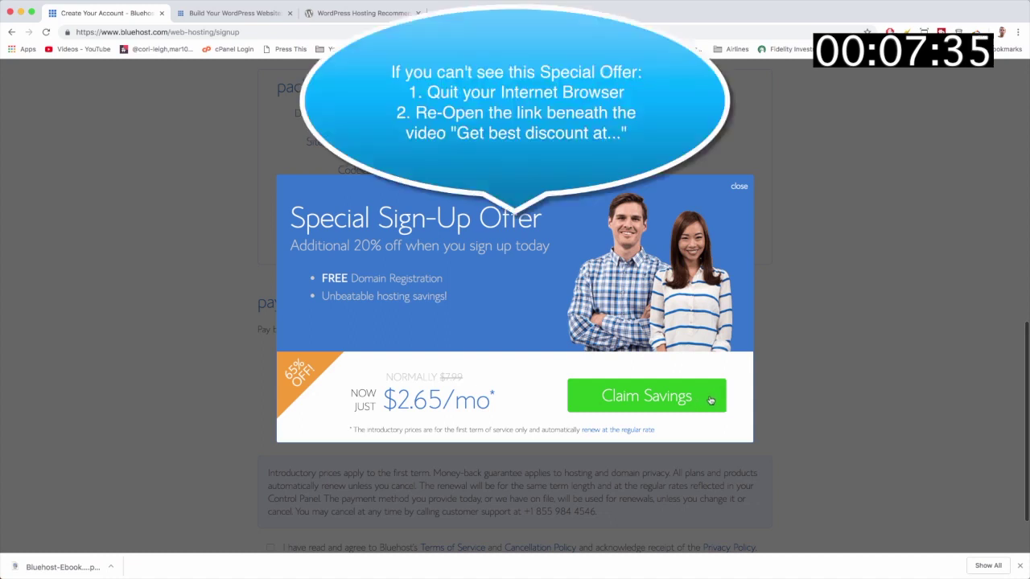
left_click(710, 400)
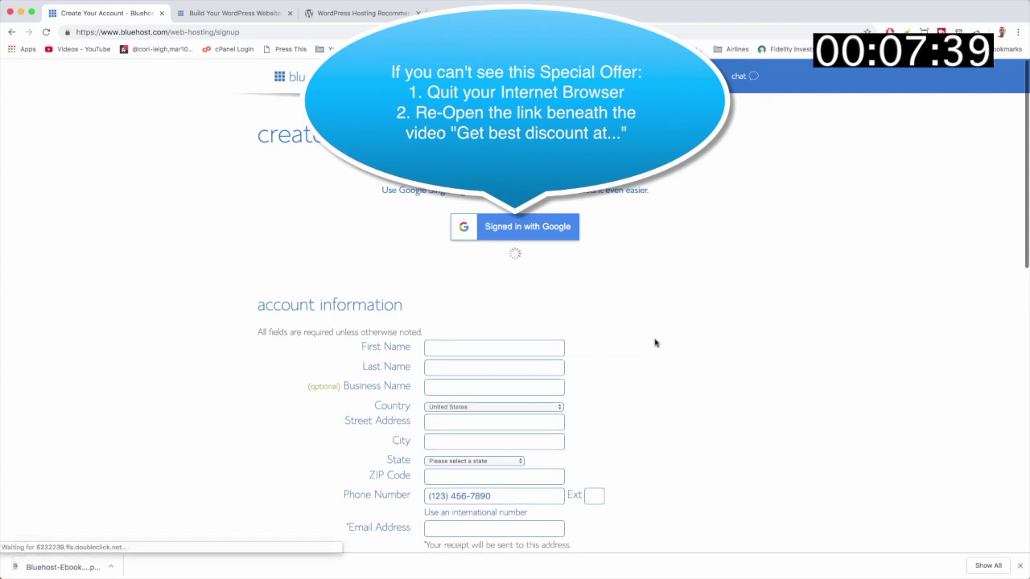
scroll(655, 343, "down", 5)
scroll(655, 343, "down", 2)
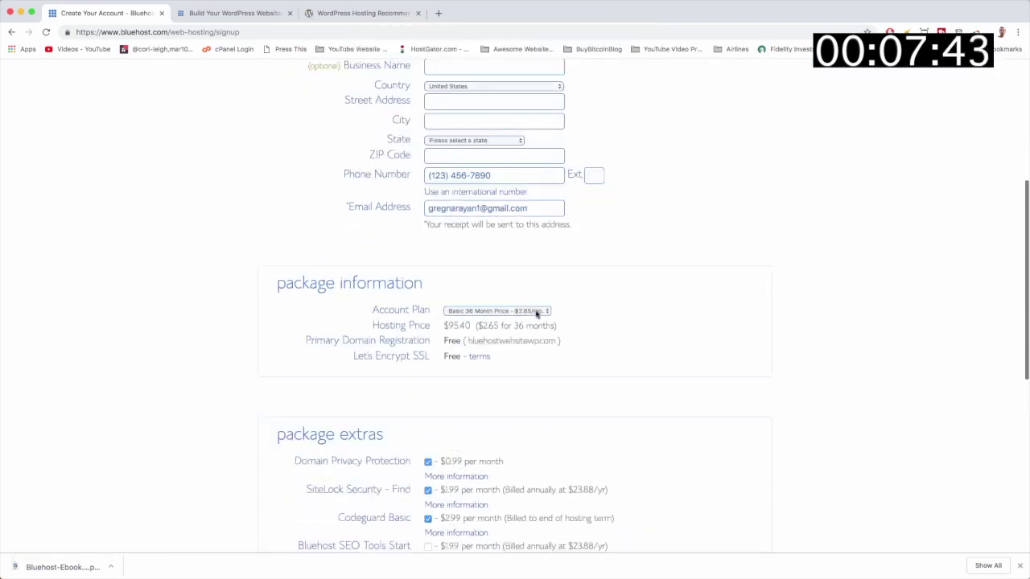
left_click(536, 313)
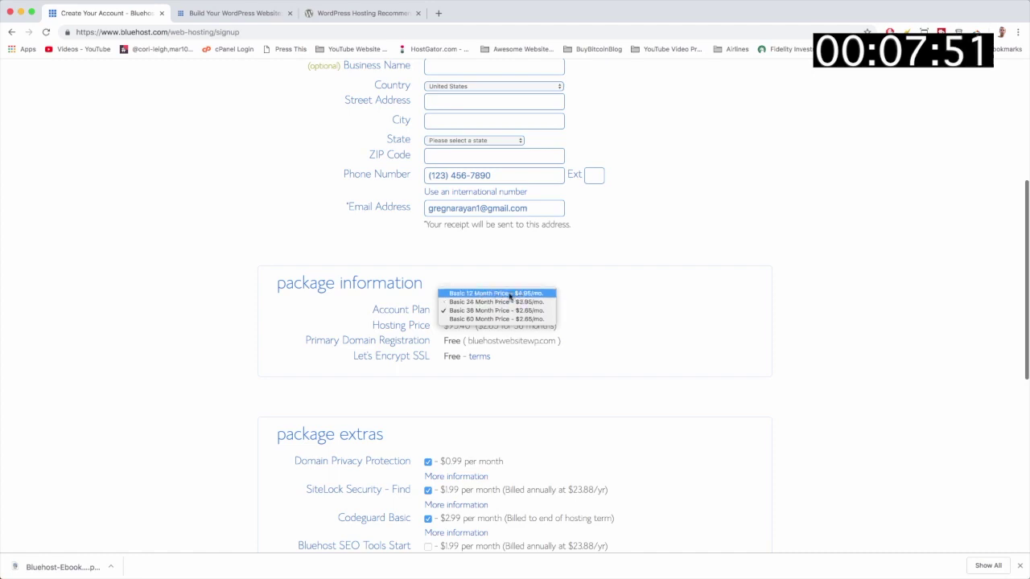
left_click(708, 336)
scroll(669, 324, "up", 5)
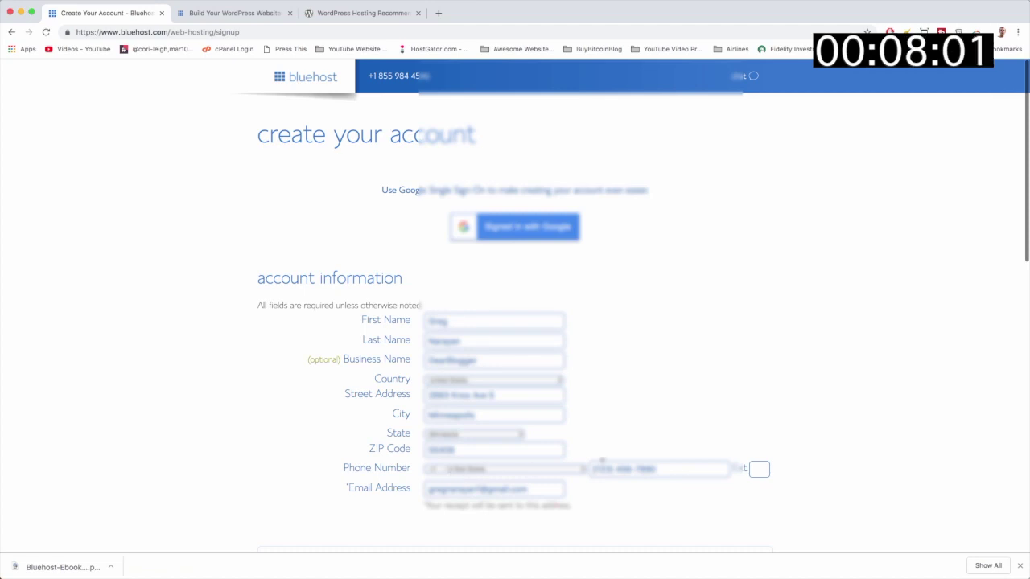
Pick Basic 12 Month and uncheck Domain Privacy, SiteLock Security and Codeguard Basic.
scroll(617, 513, "down", 5)
scroll(616, 512, "down", 1)
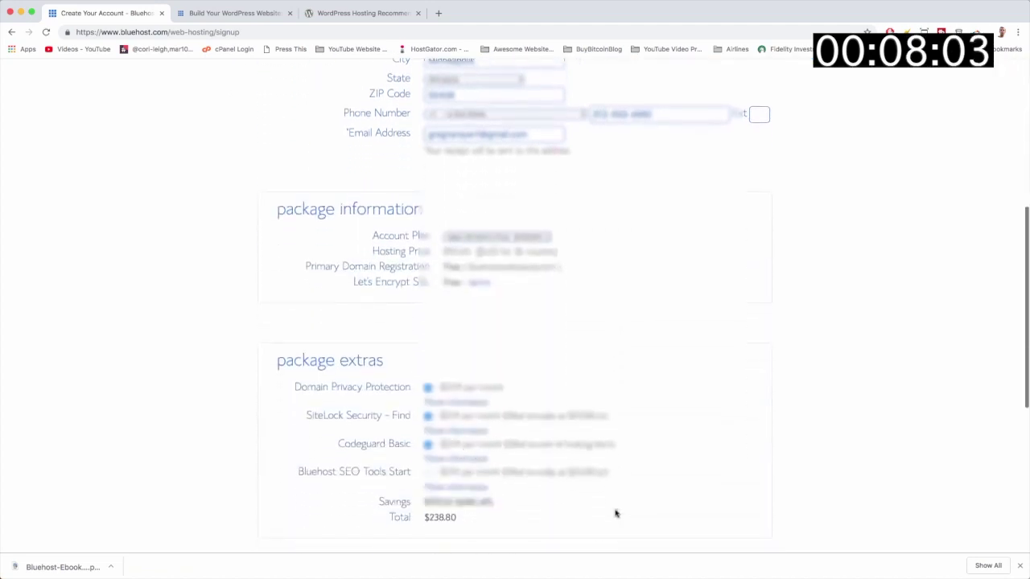
left_click(497, 237)
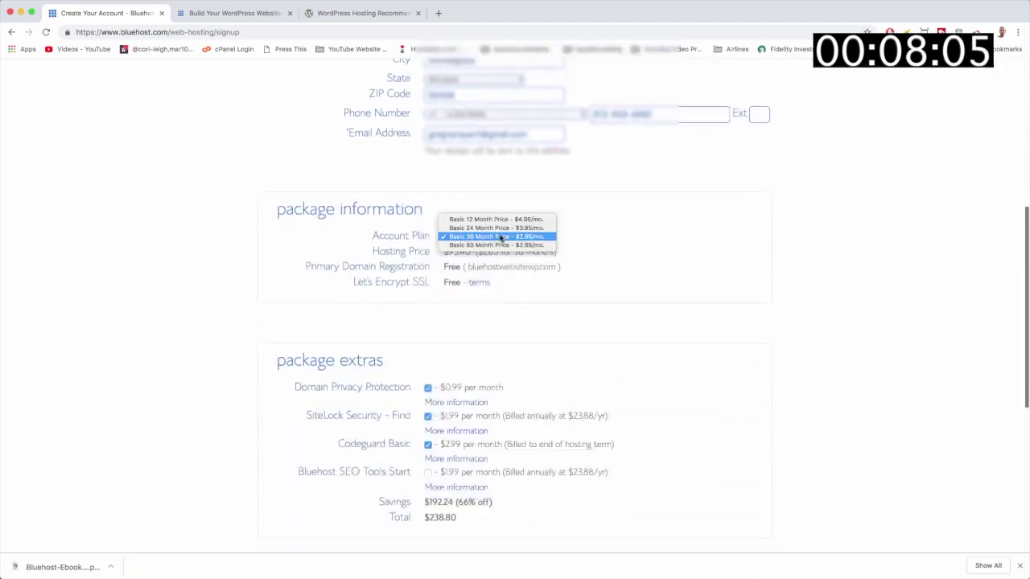
left_click(487, 219)
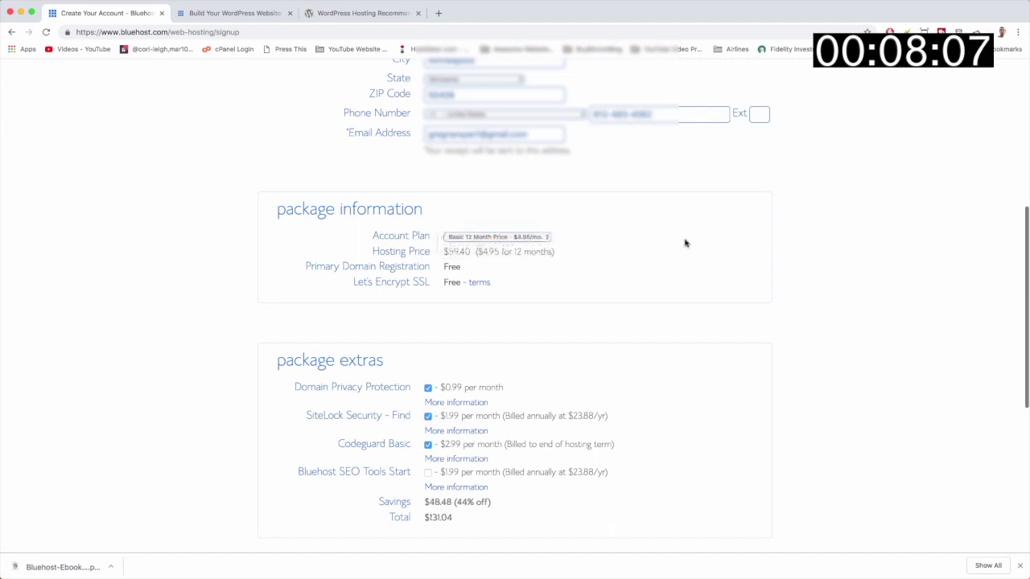
scroll(684, 243, "down", 1)
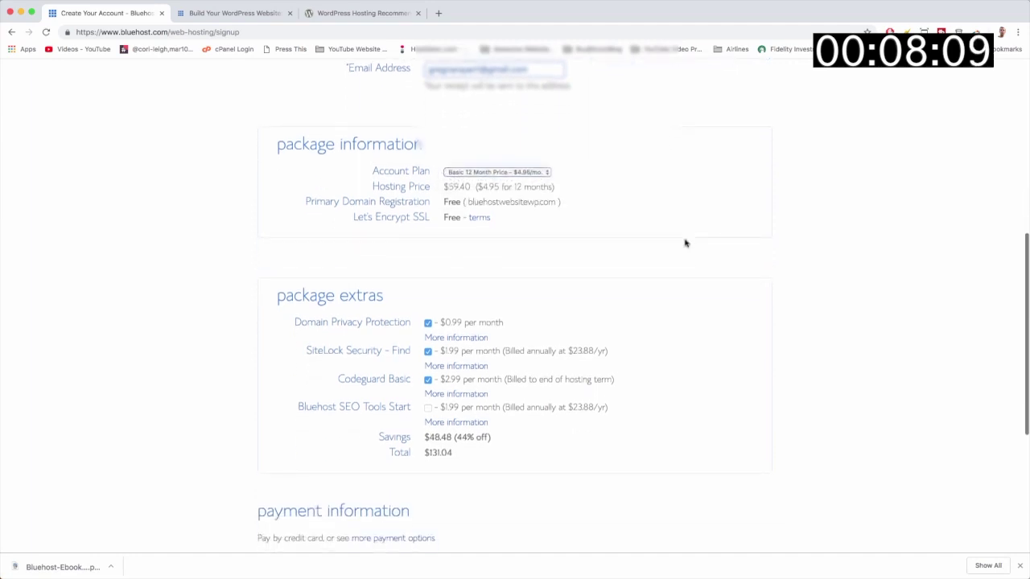
scroll(685, 243, "down", 1)
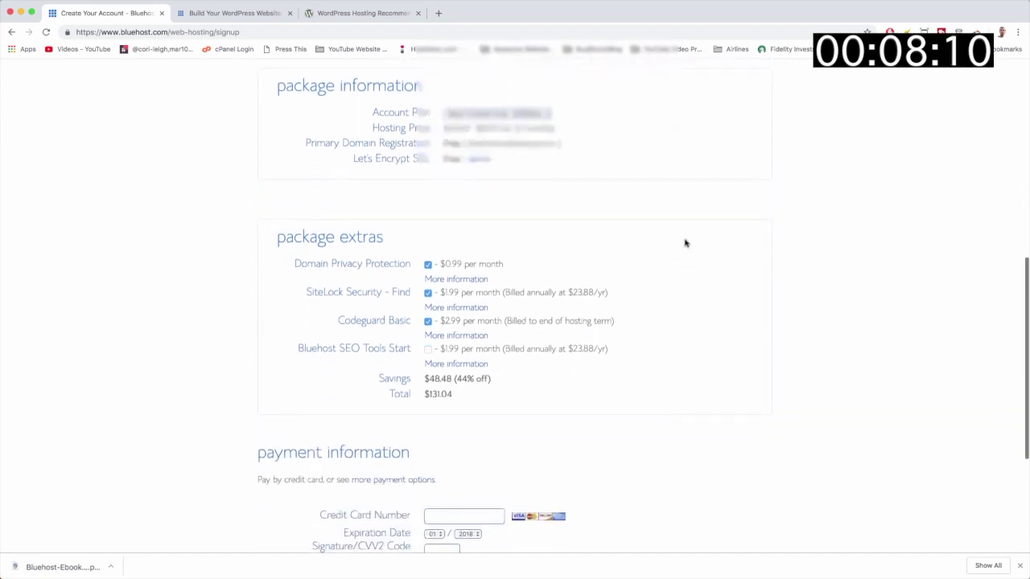
left_click(427, 250)
left_click(427, 279)
left_click(427, 307)
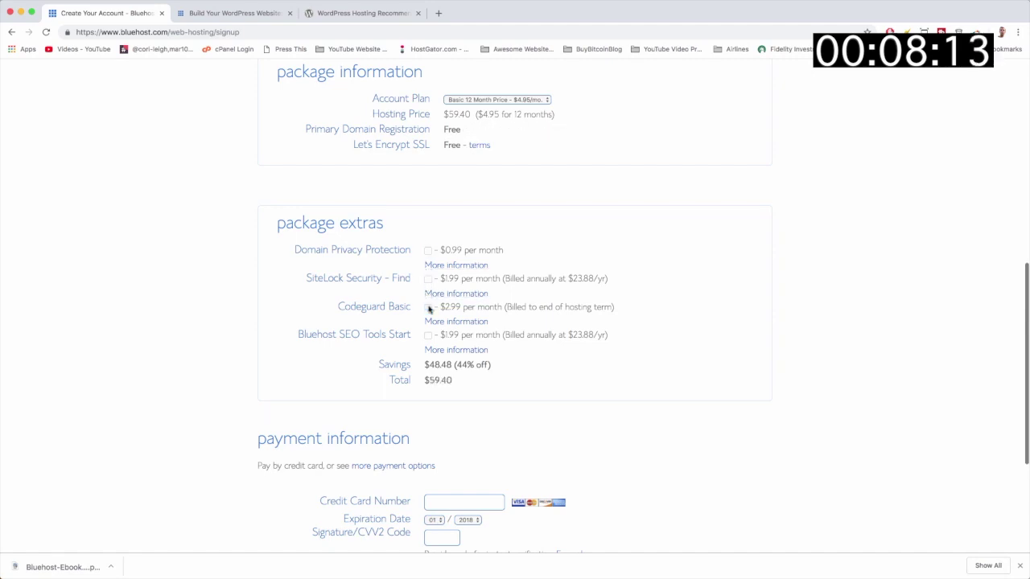
scroll(600, 345, "down", 3)
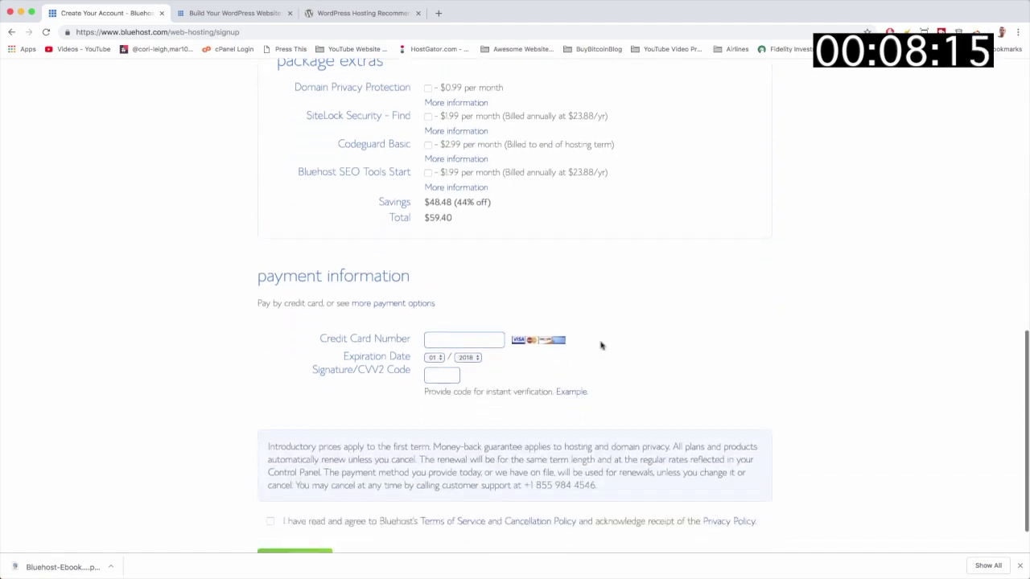
Highlight the $59.40 total and the 44% off savings figure.
left_click_drag(453, 207, 428, 206)
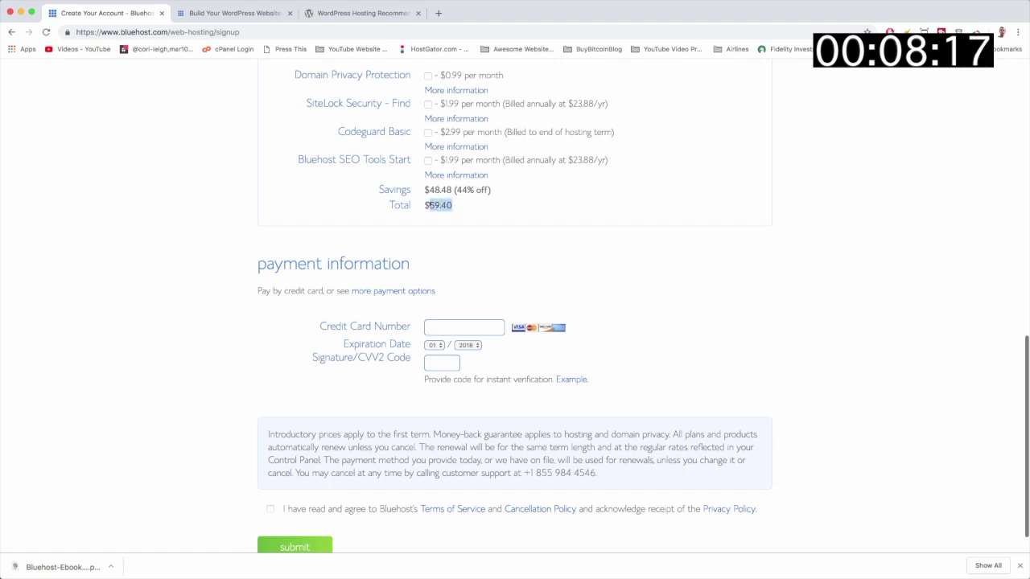
left_click(469, 211)
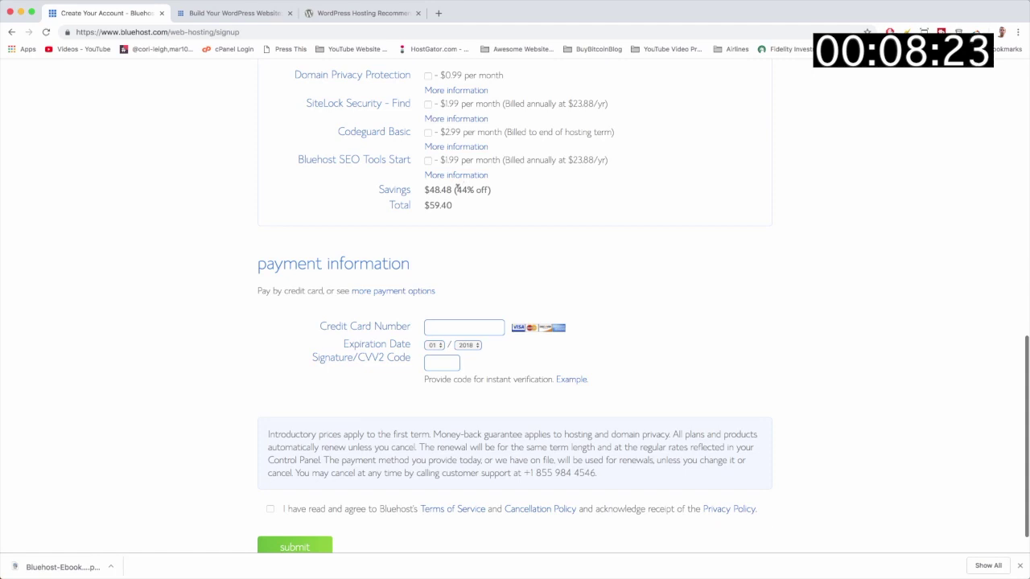
left_click_drag(457, 189, 486, 187)
left_click(612, 225)
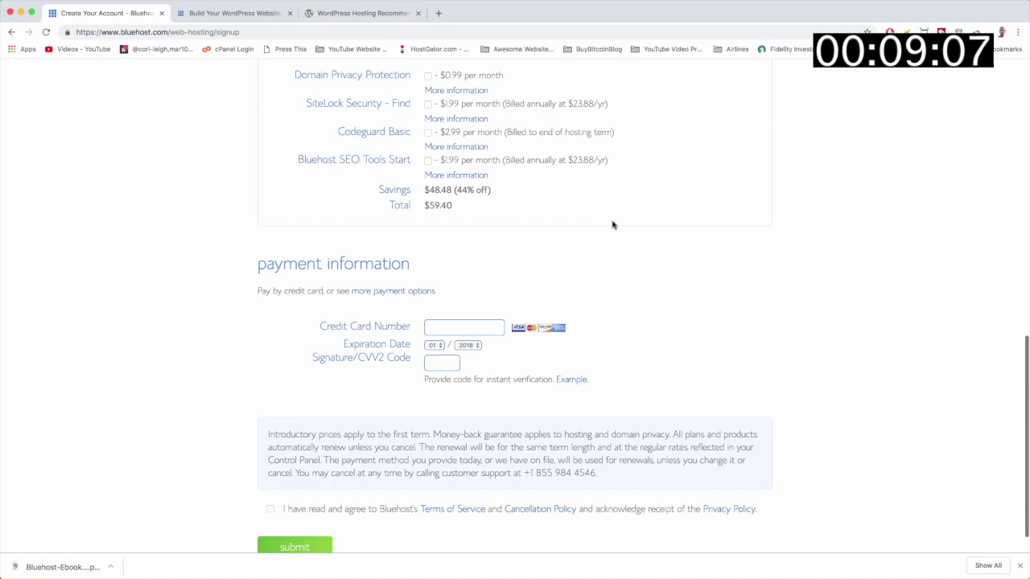
scroll(611, 224, "down", 1)
left_click(378, 256)
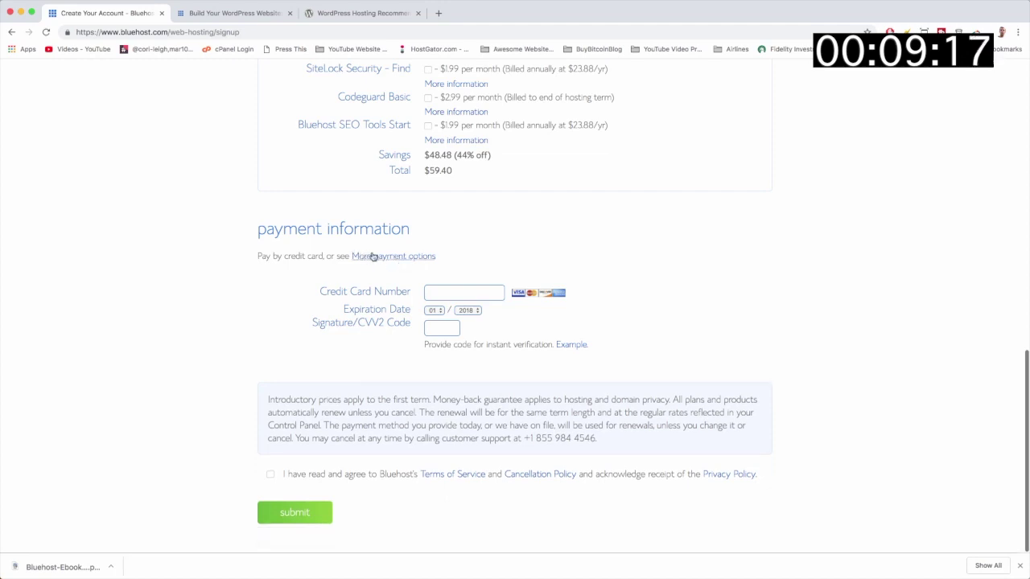
left_click(390, 258)
Pay by credit card with the card number and expiry year, accept the terms, and submit the order.
left_click(390, 257)
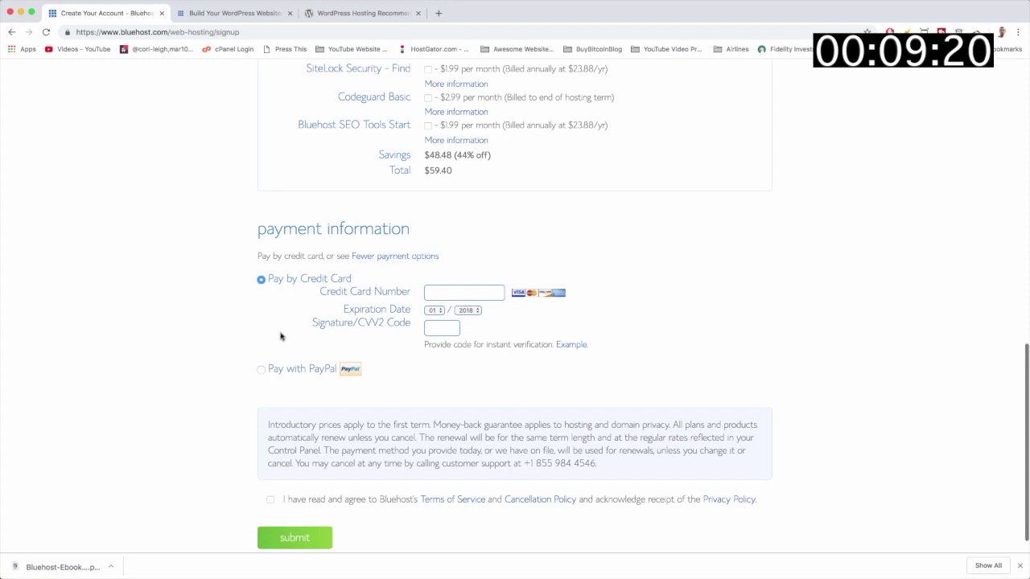
left_click(262, 370)
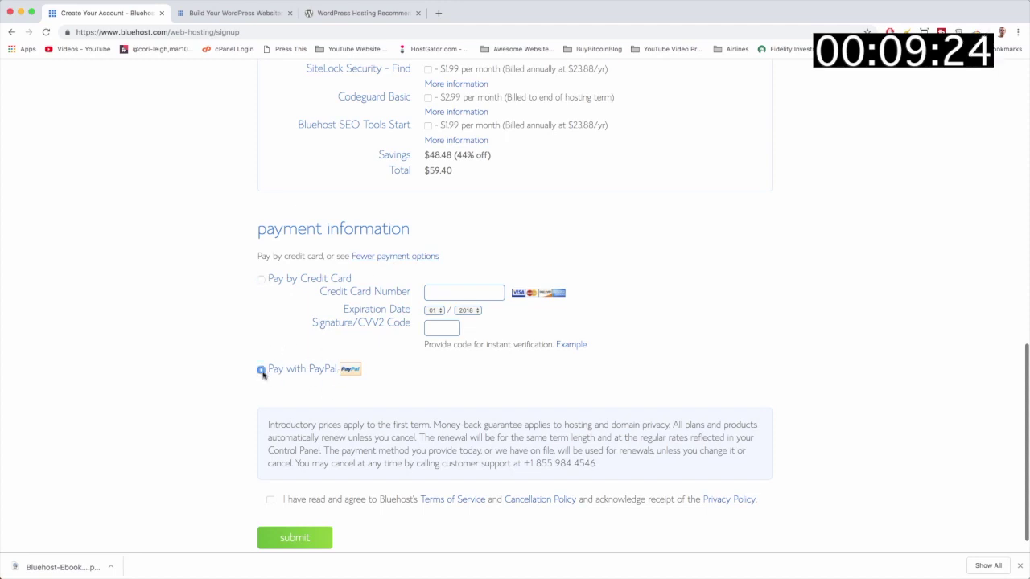
left_click(261, 280)
left_click(464, 292)
key("ctrl+v")
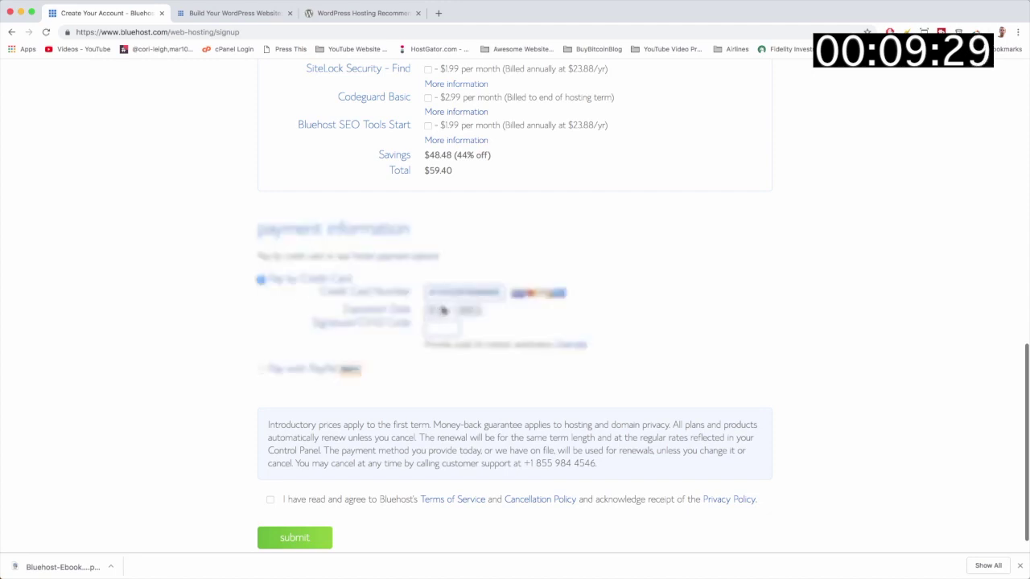
left_click(467, 310)
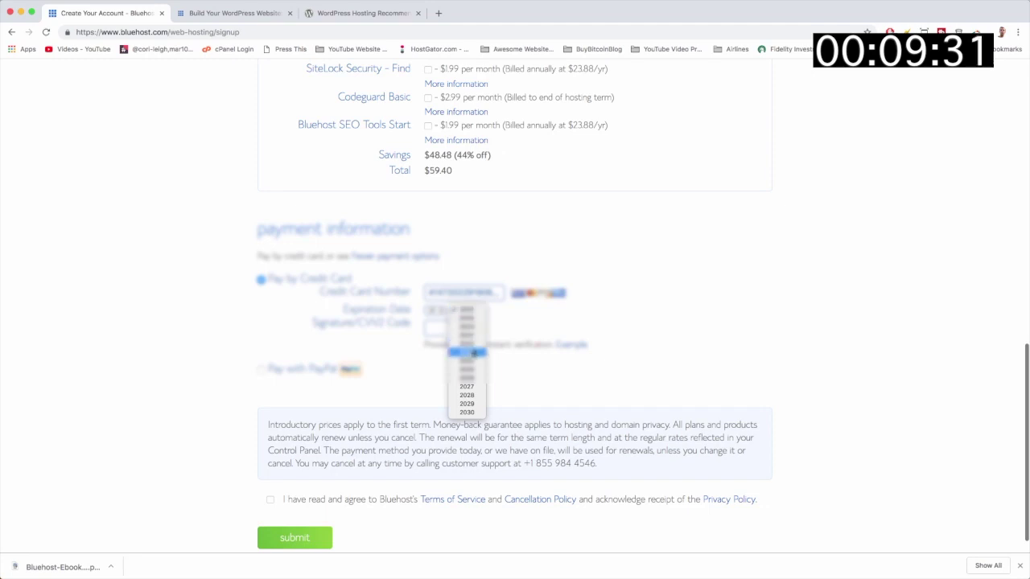
left_click(469, 343)
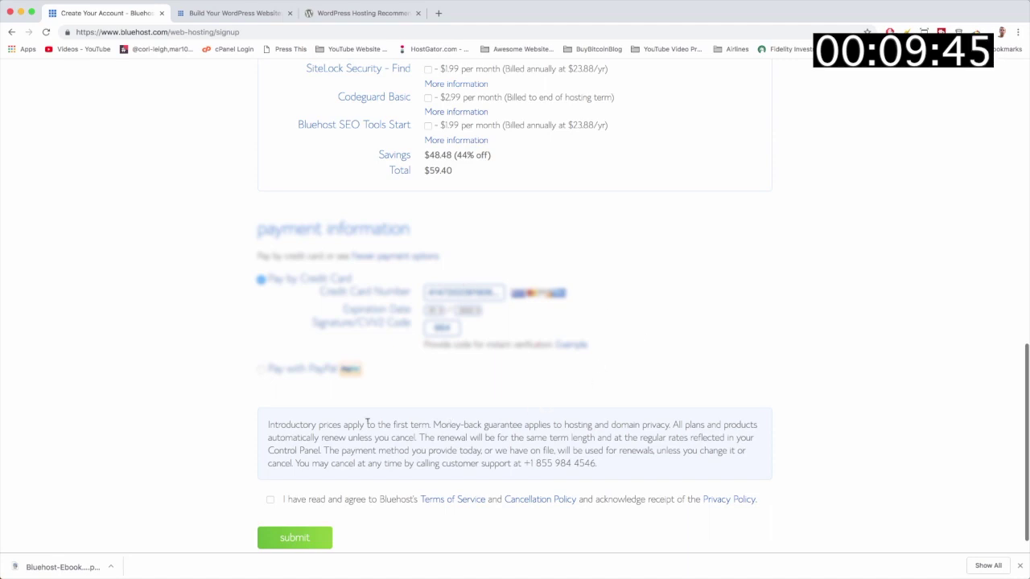
left_click(271, 500)
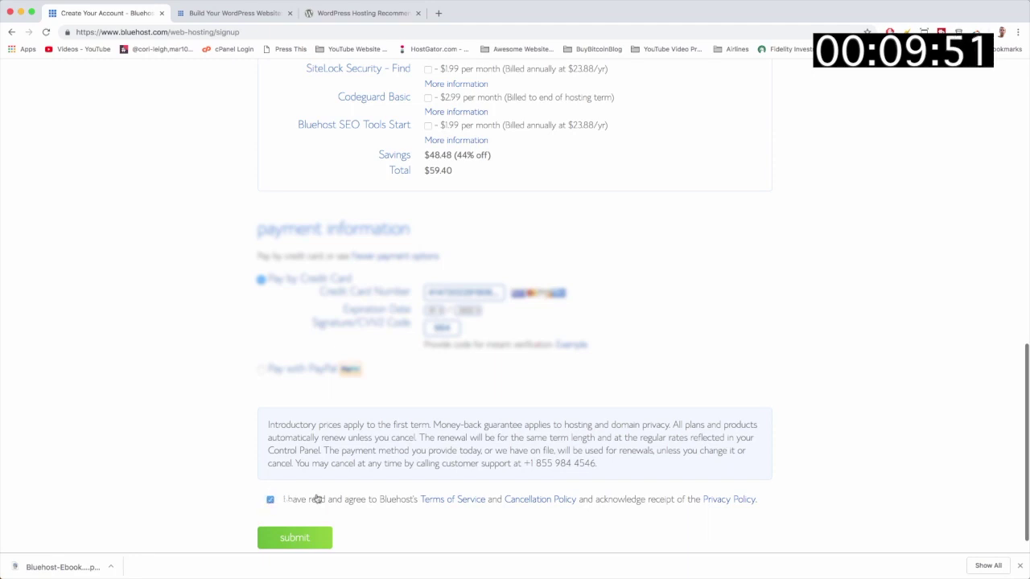
left_click(297, 539)
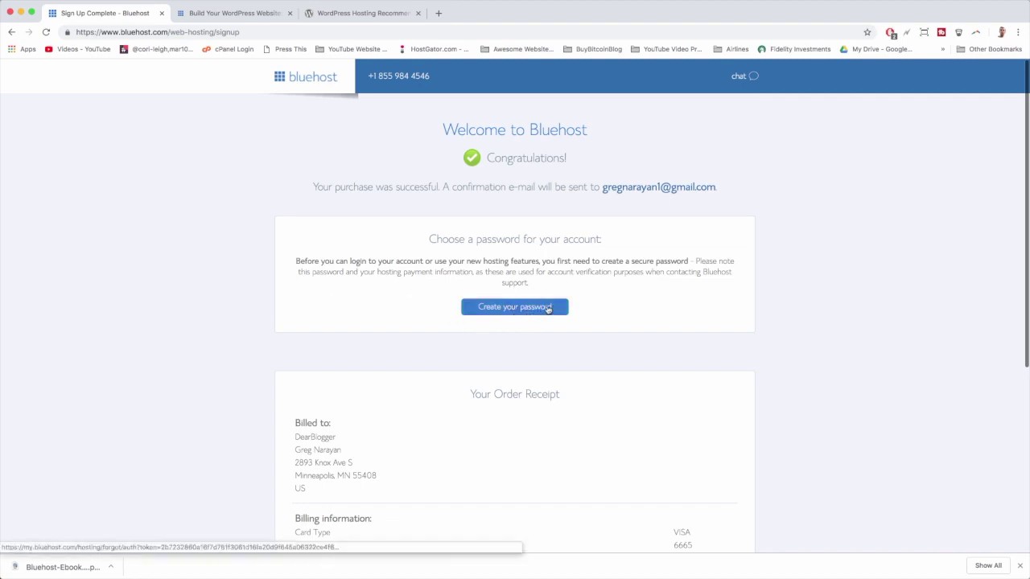
Create and confirm a new account password, accept the Privacy Policy and Terms, and save it.
left_click(547, 309)
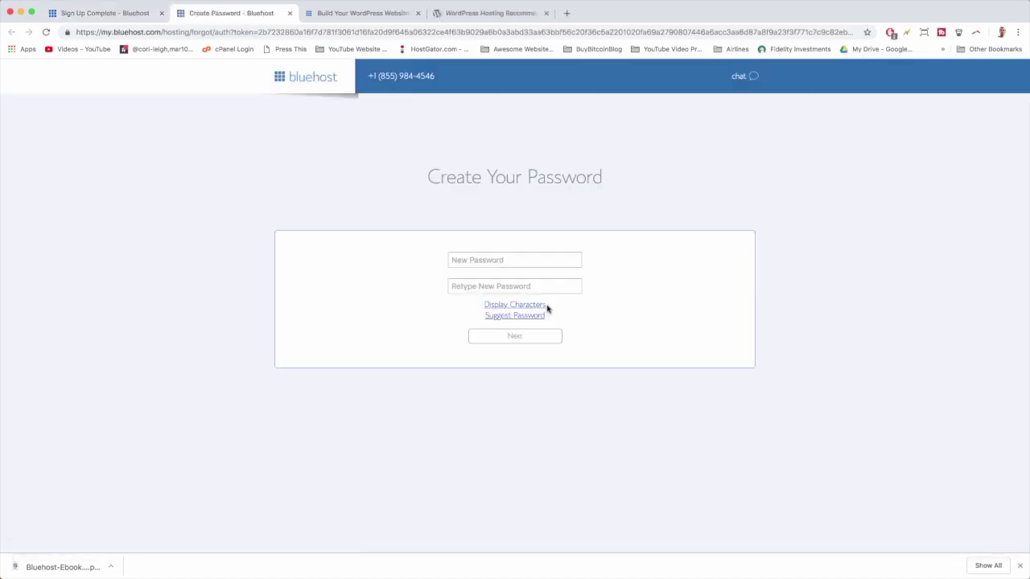
left_click(489, 260)
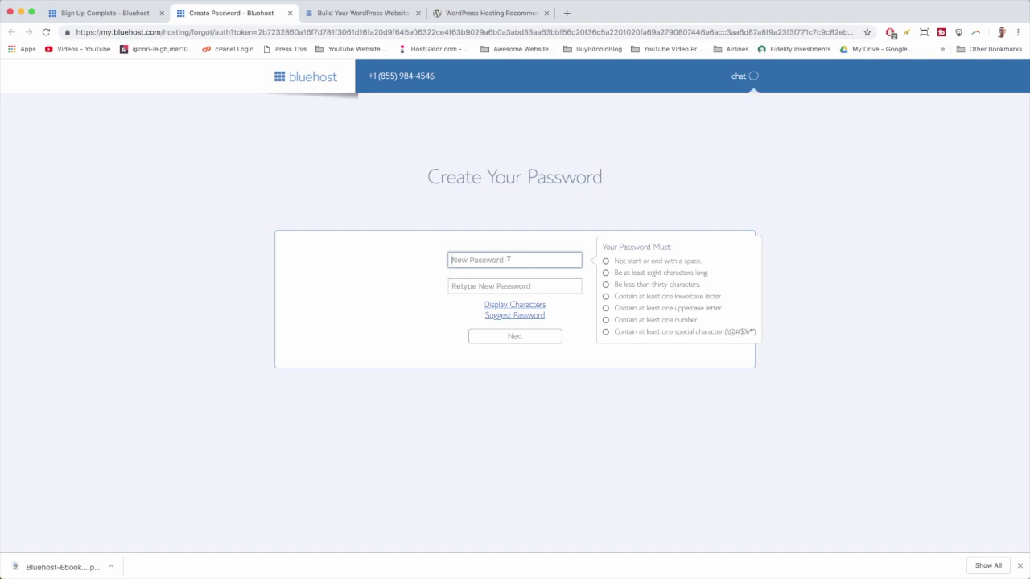
key("super+v")
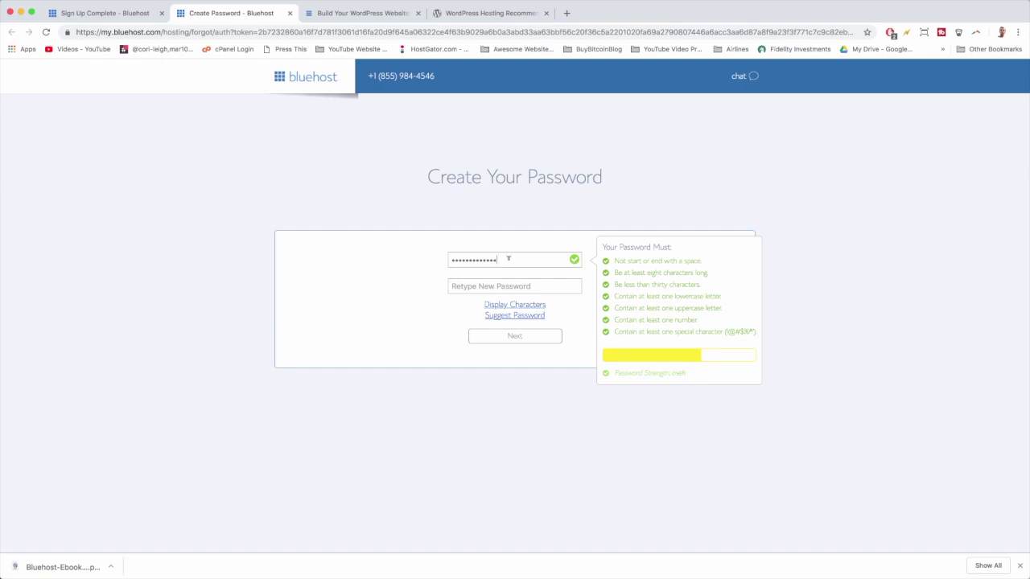
type("•")
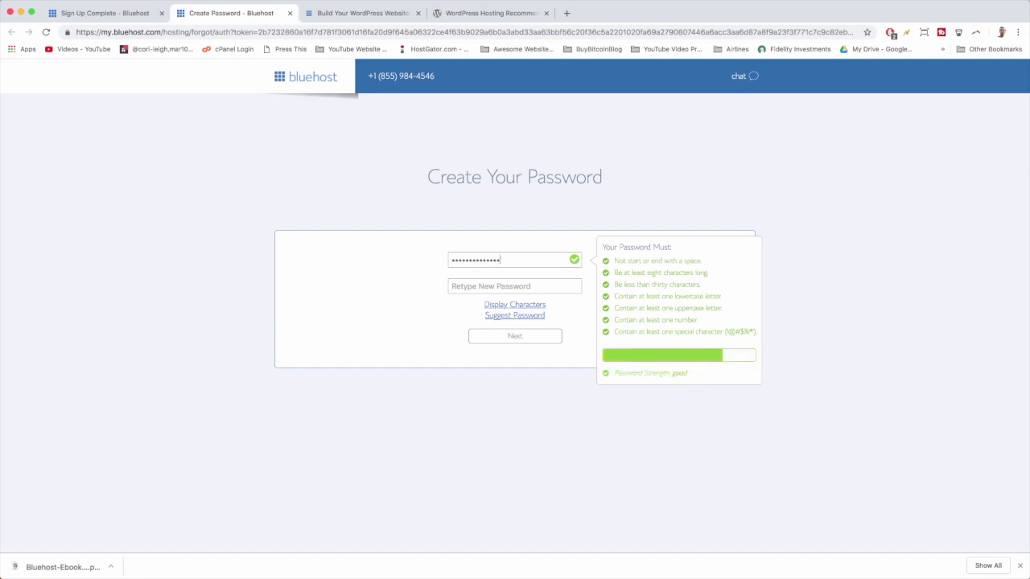
type("•")
left_click(505, 281)
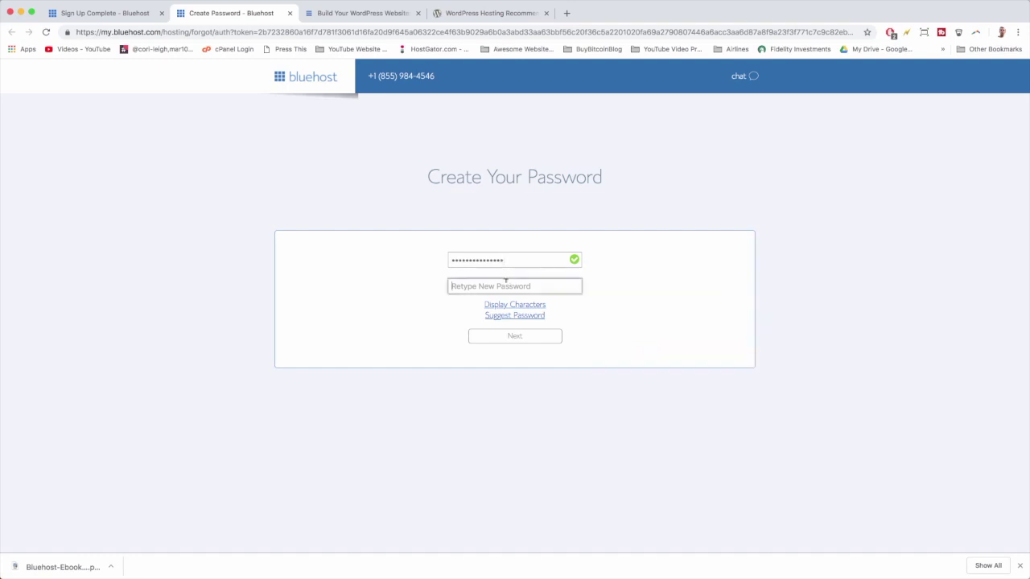
key("super+v")
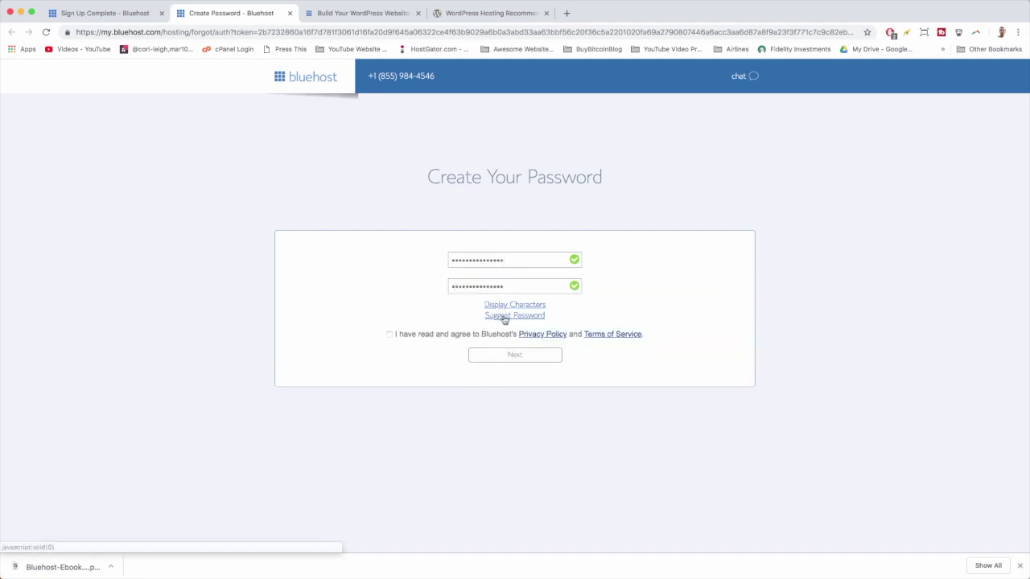
left_click(387, 334)
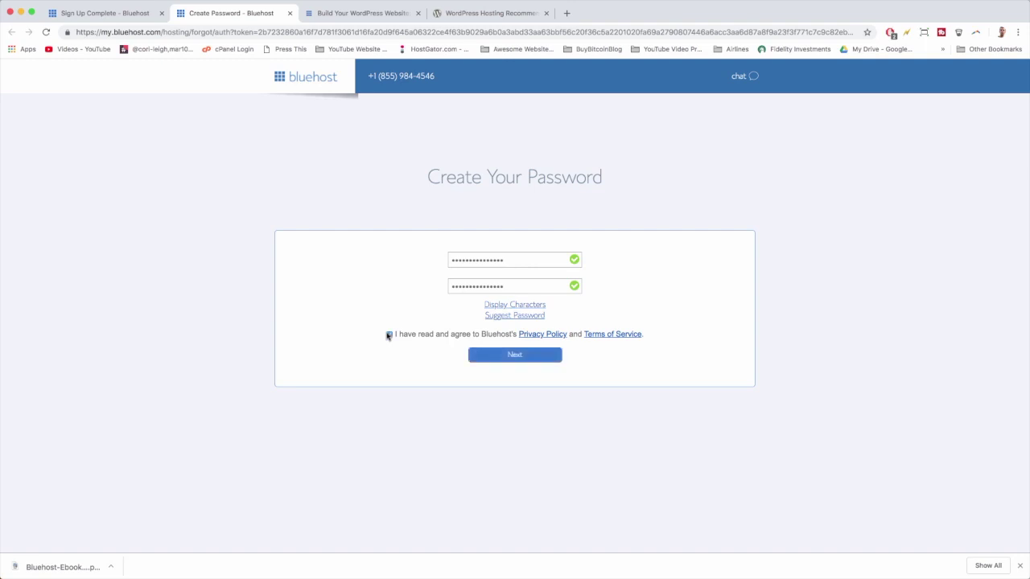
left_click(488, 357)
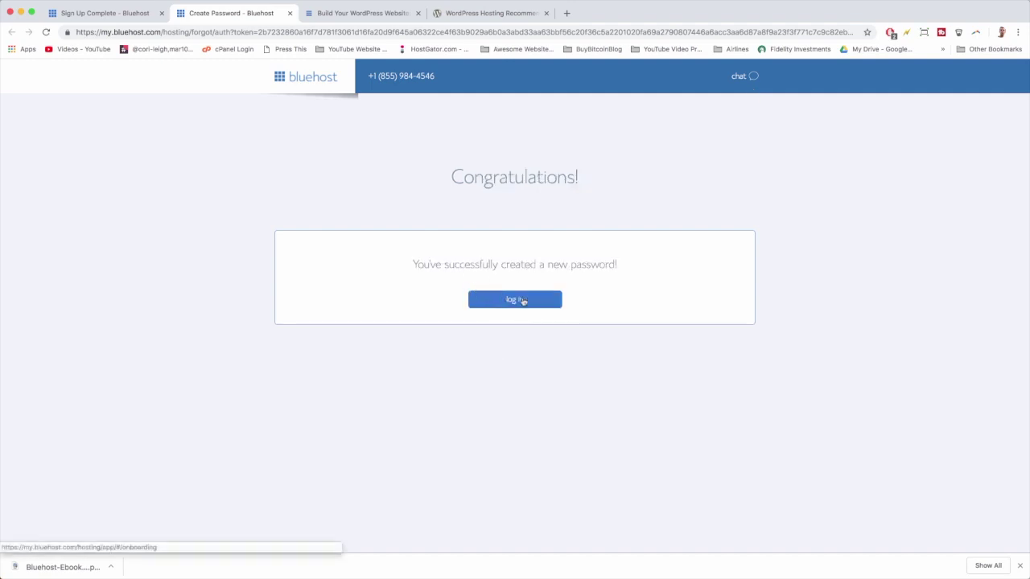
Log into the new hosting account, then open a new browser tab.
left_click(530, 301)
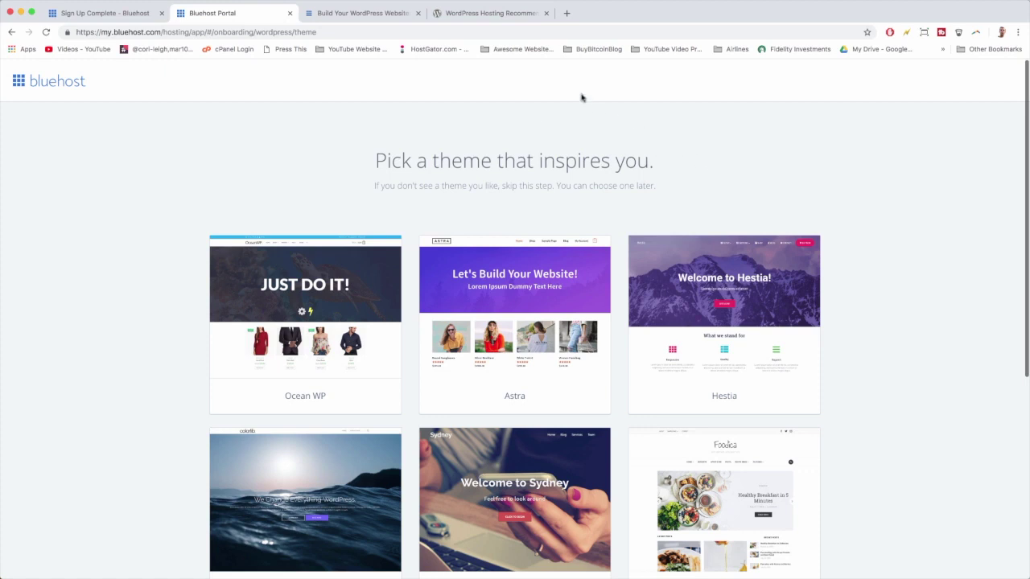
left_click(566, 13)
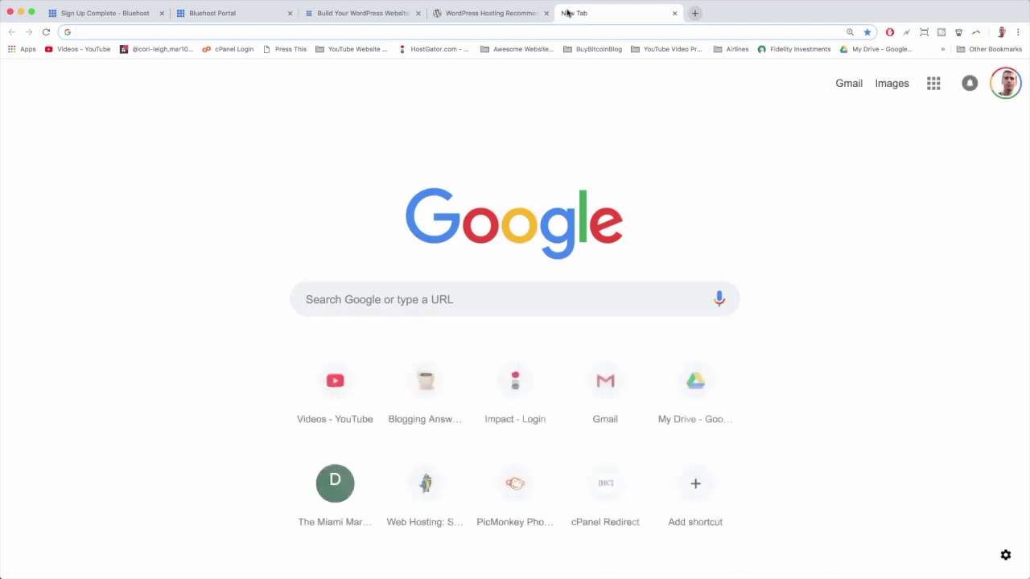
Load Gmail and read Bluehost's Congrats email about building a WordPress website.
type("gm")
key("Return")
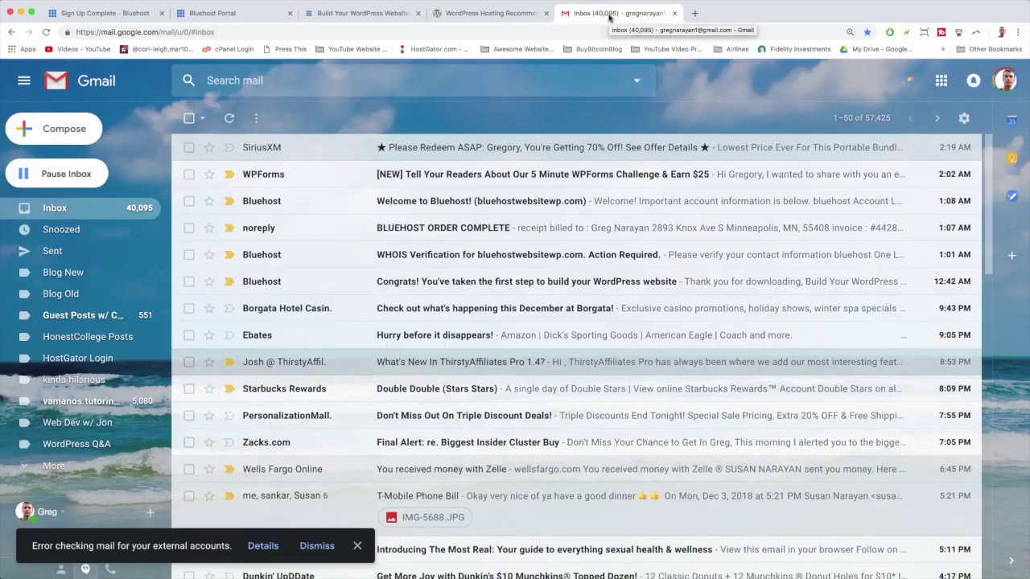
left_click(430, 286)
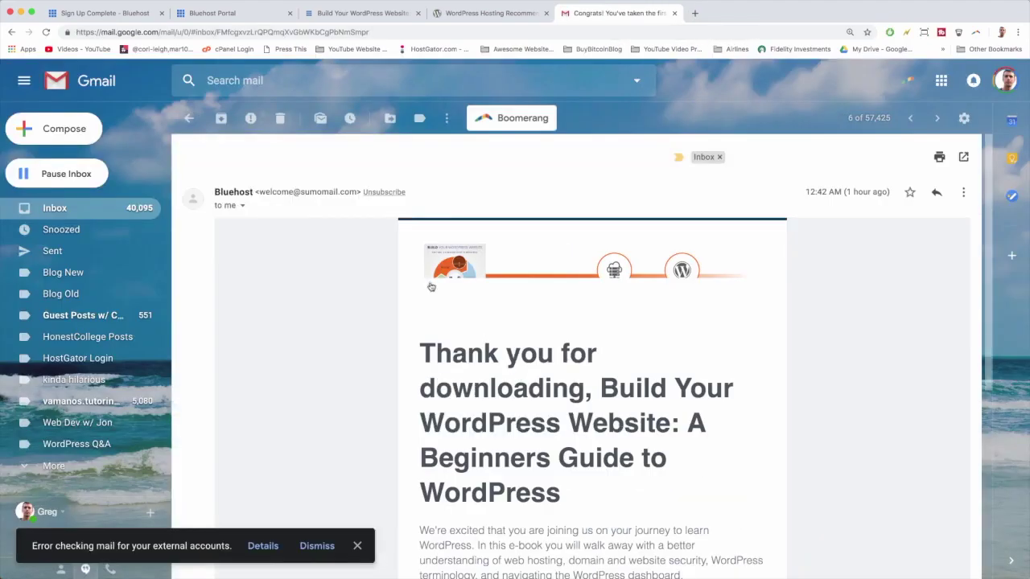
scroll(430, 286, "down", 3)
scroll(434, 344, "down", 5)
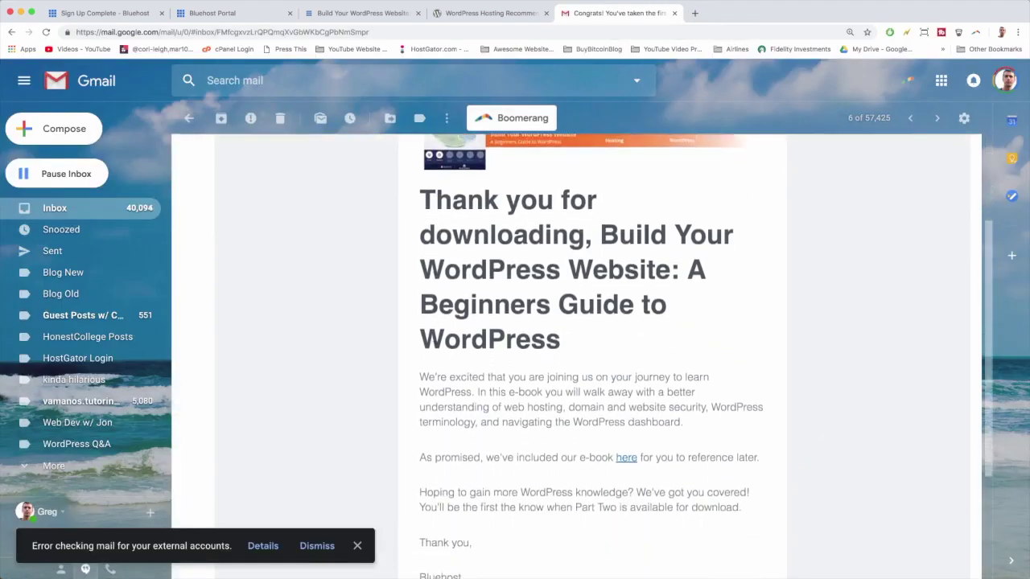
Verify the WHOIS contact email for bluehostwebsitewp.com, then close the confirmation tab.
scroll(434, 344, "up", 5)
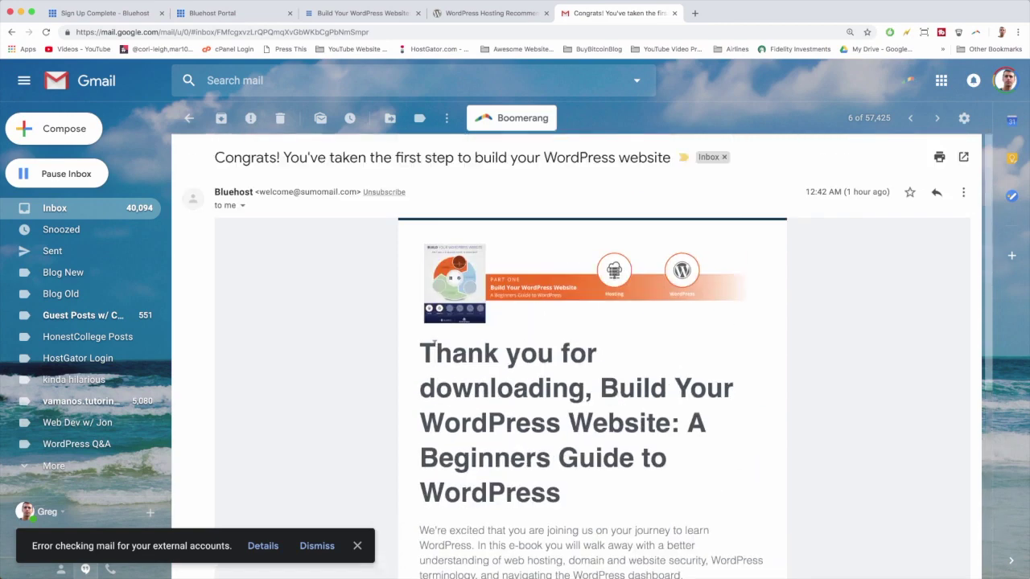
left_click(70, 211)
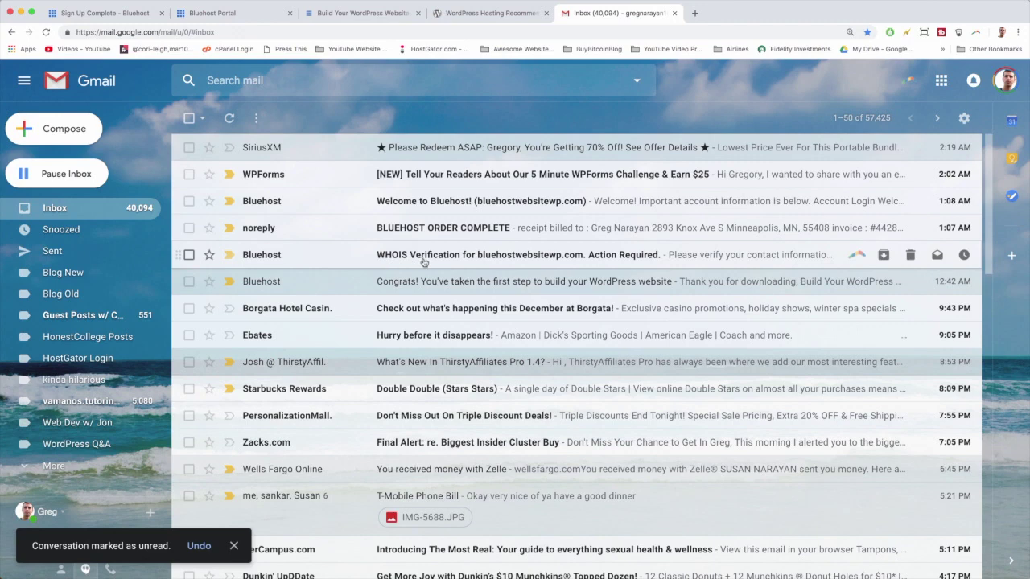
left_click(442, 258)
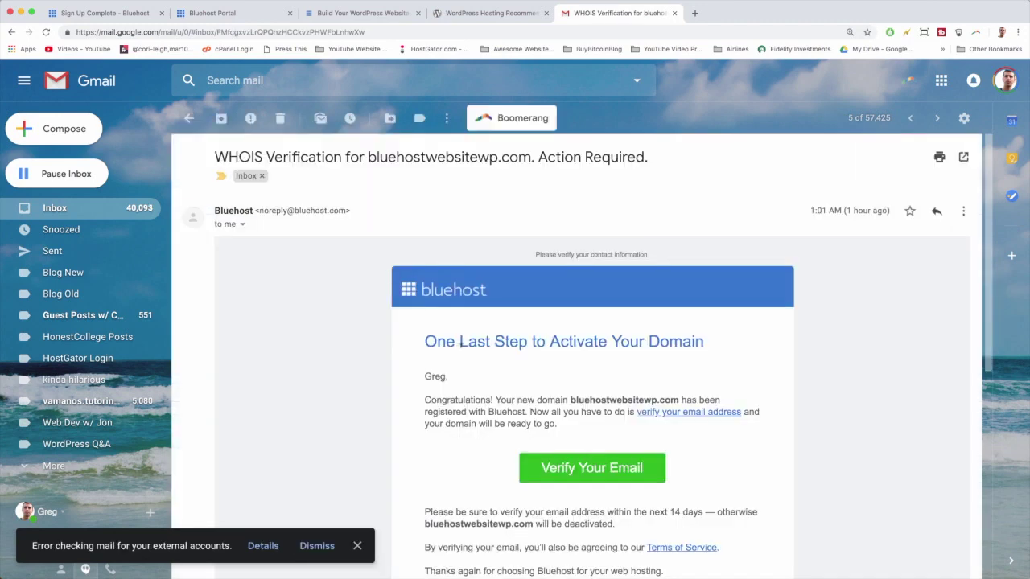
scroll(461, 343, "down", 2)
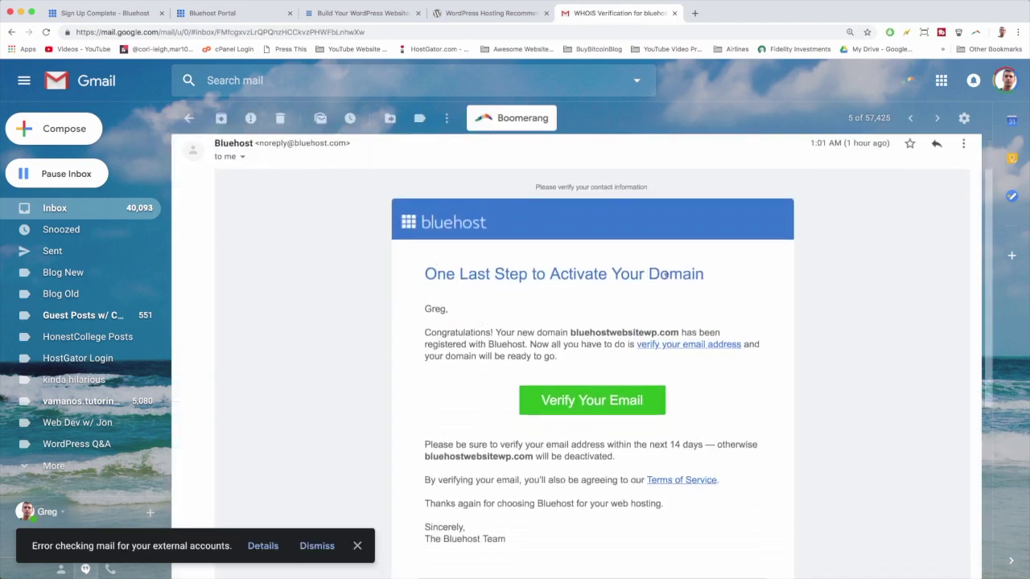
scroll(616, 348, "down", 2)
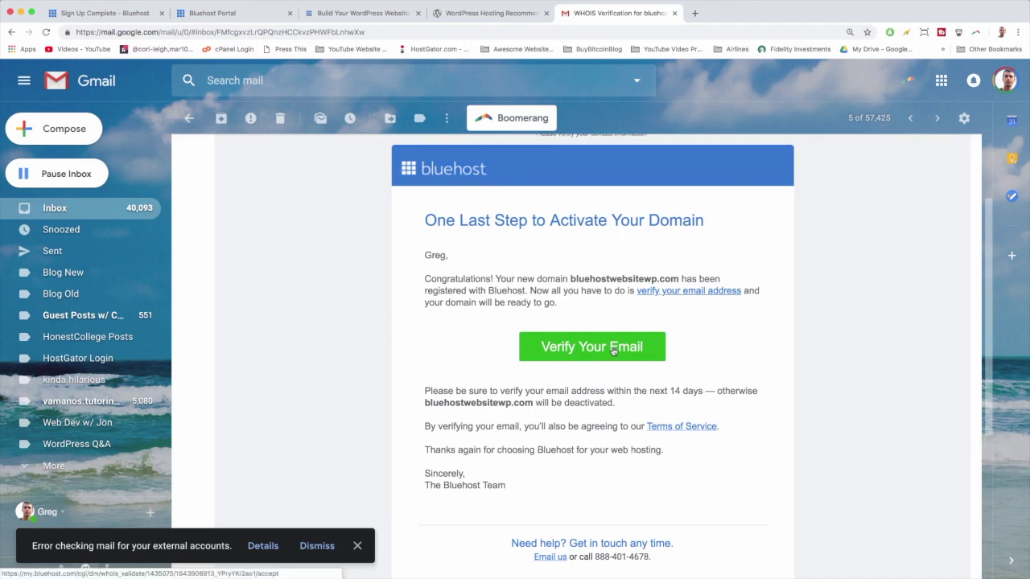
left_click(614, 348)
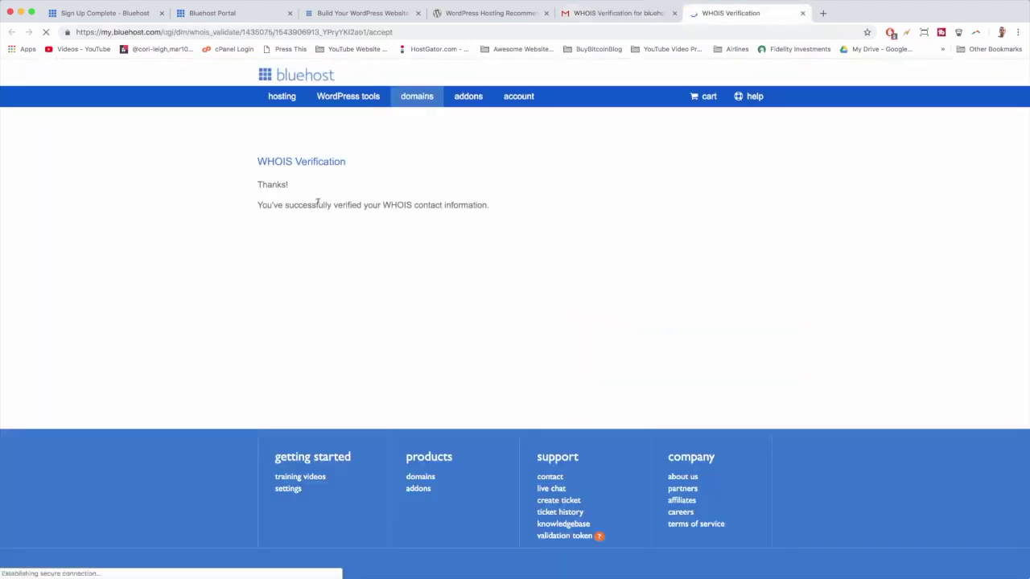
left_click(802, 13)
Review the BLUEHOST ORDER COMPLETE receipt, checking the 59.40 amount paid, then return to the inbox.
left_click(46, 211)
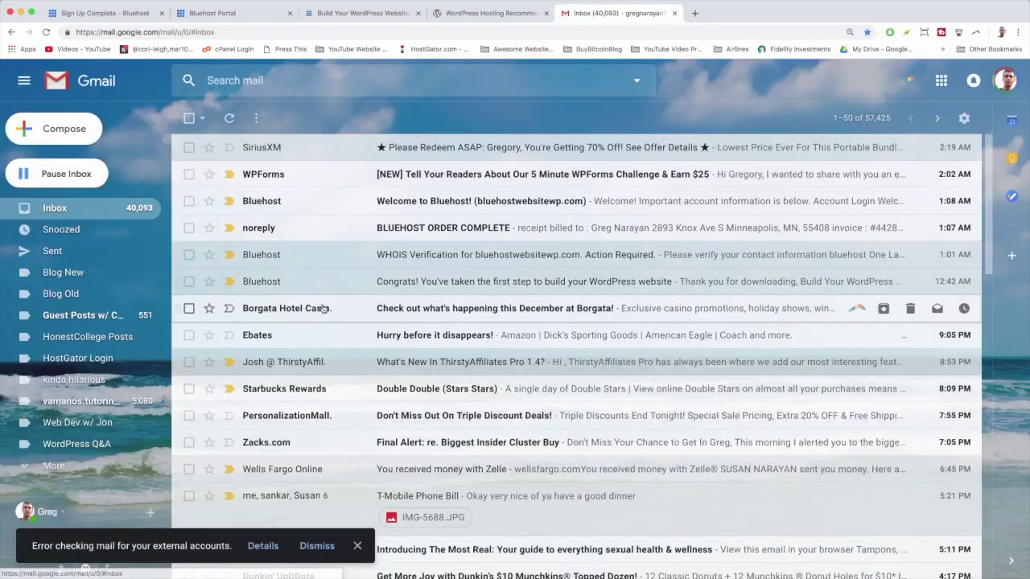
left_click(458, 230)
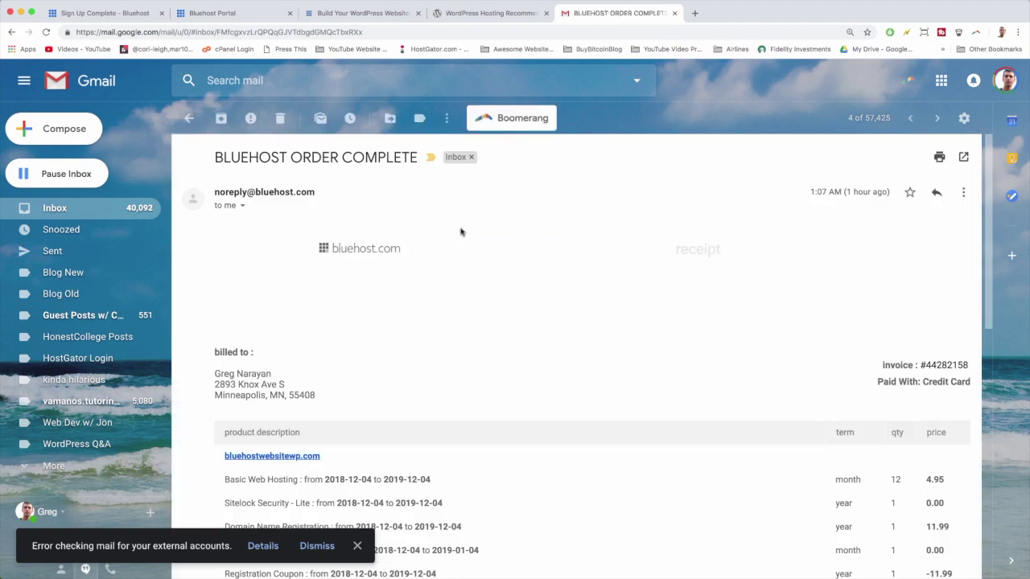
scroll(515, 277, "down", 2)
scroll(515, 278, "up", 2)
scroll(515, 278, "down", 4)
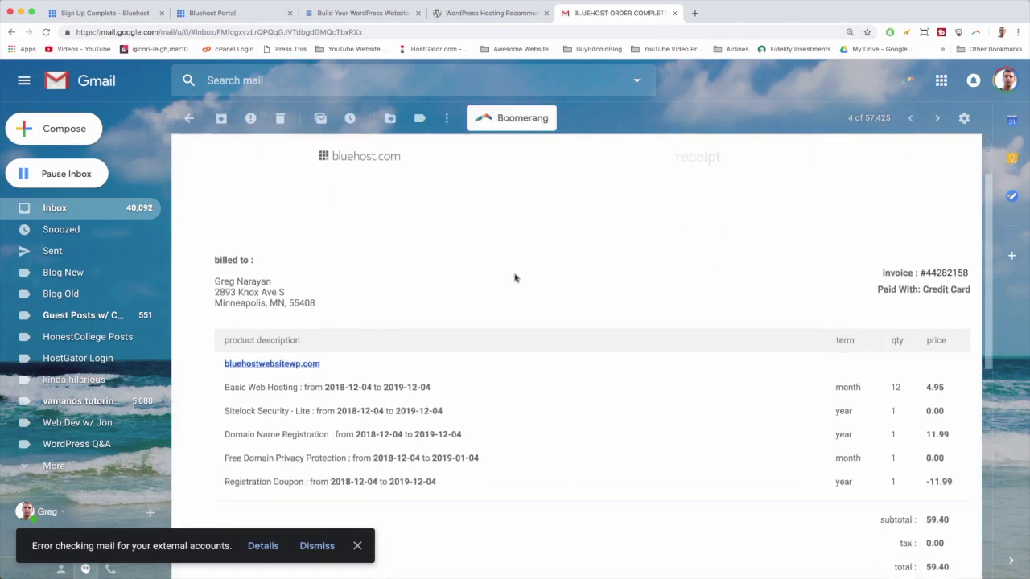
scroll(460, 292, "down", 2)
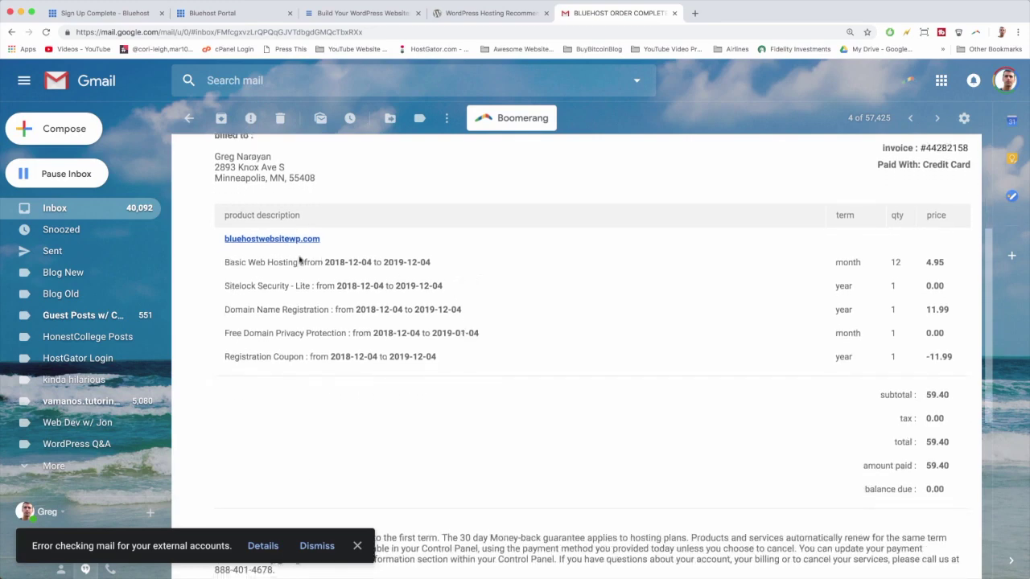
scroll(575, 269, "down", 1)
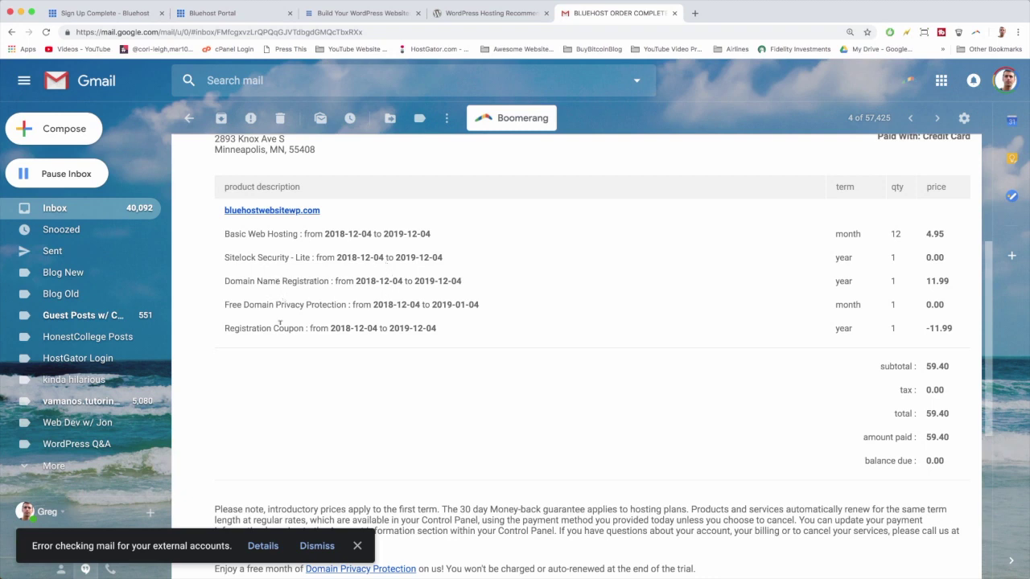
scroll(795, 380, "down", 2)
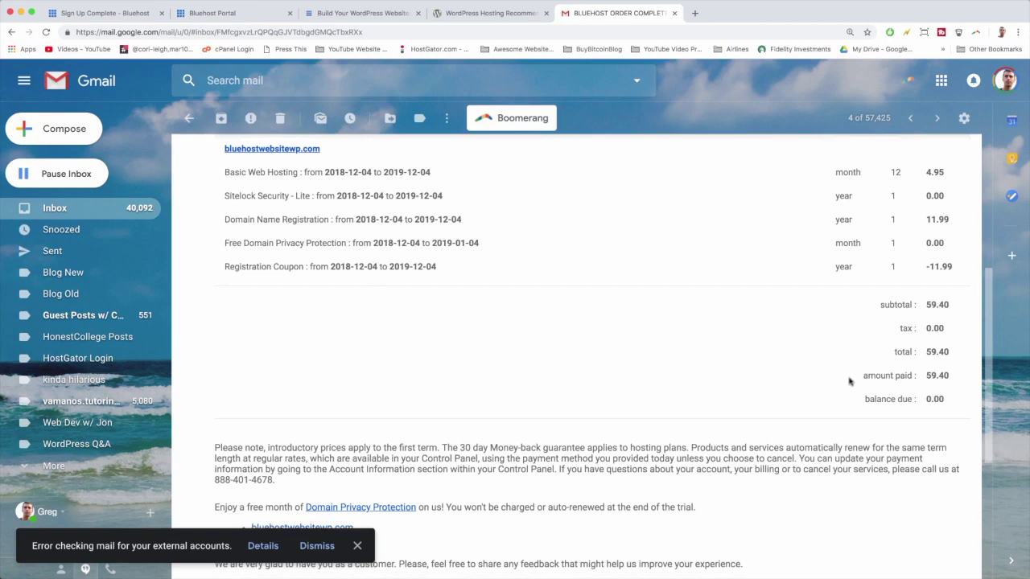
scroll(852, 379, "down", 2)
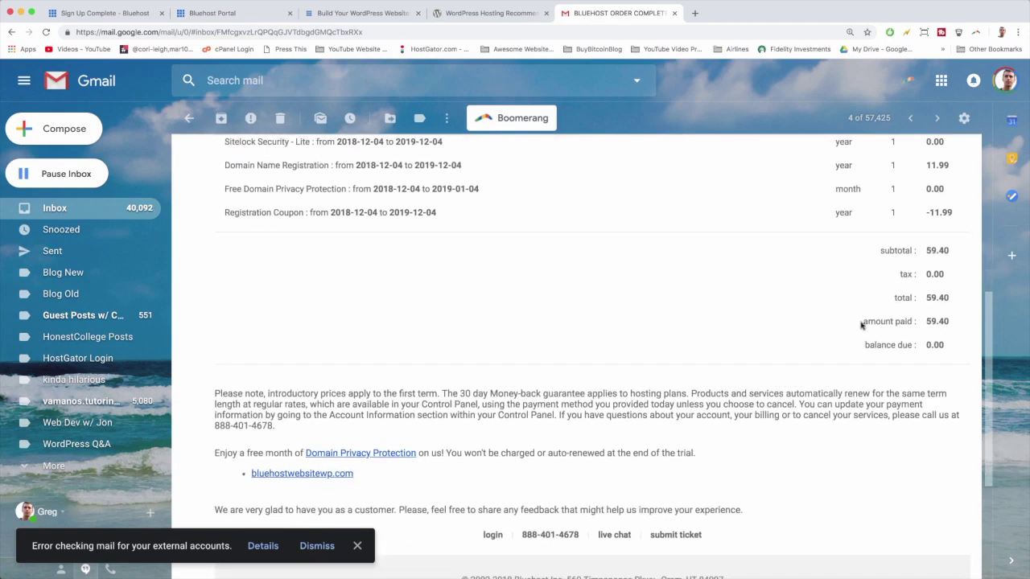
left_click_drag(863, 320, 963, 326)
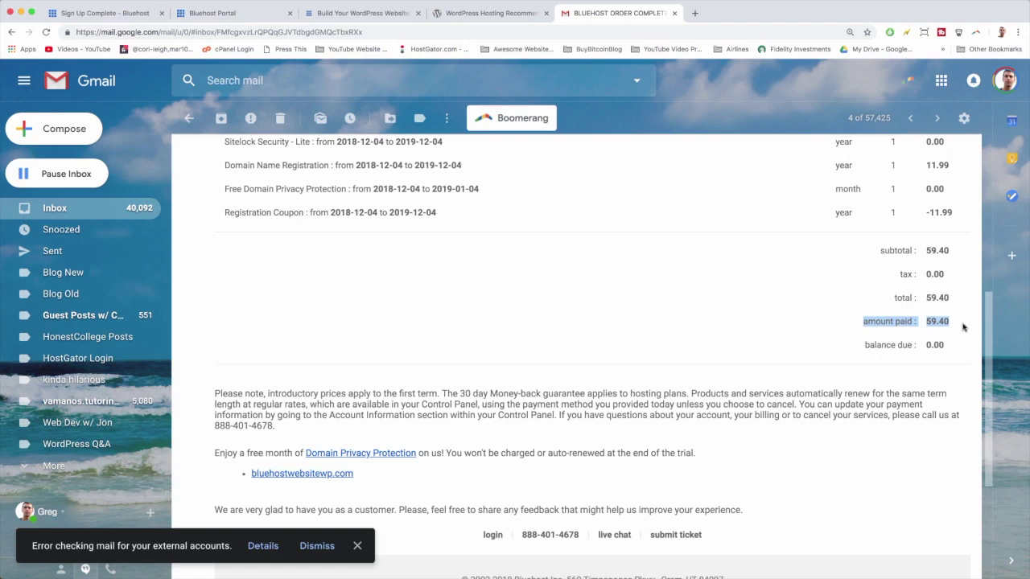
left_click(963, 326)
scroll(487, 311, "up", 3)
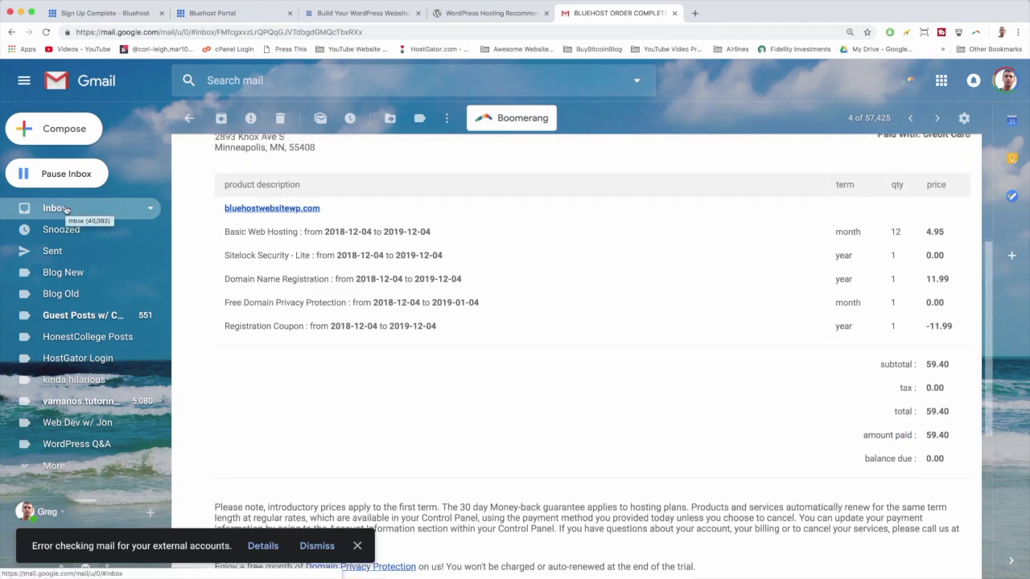
left_click(66, 209)
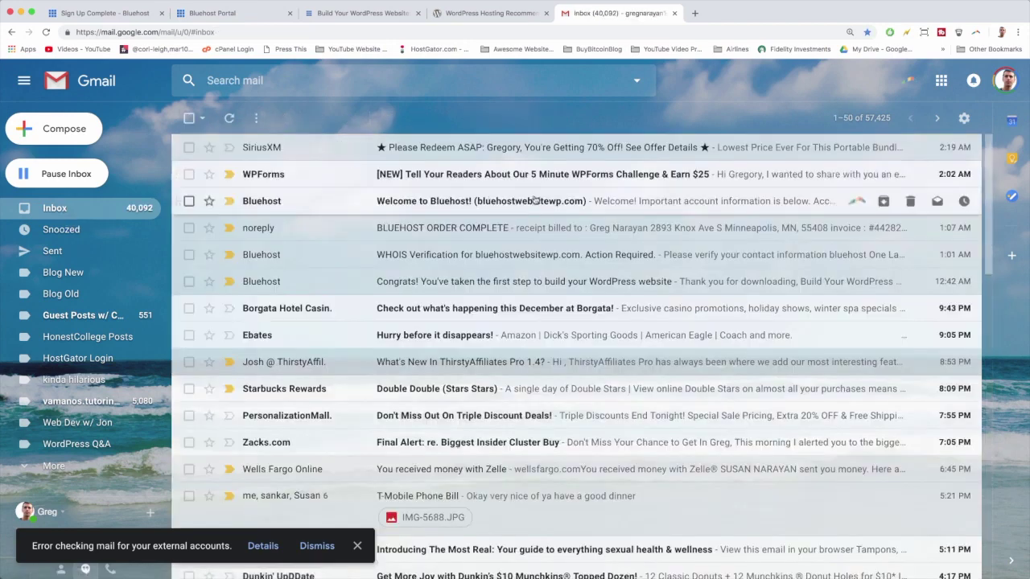
Read through the Welcome to Bluehost email.
left_click(449, 206)
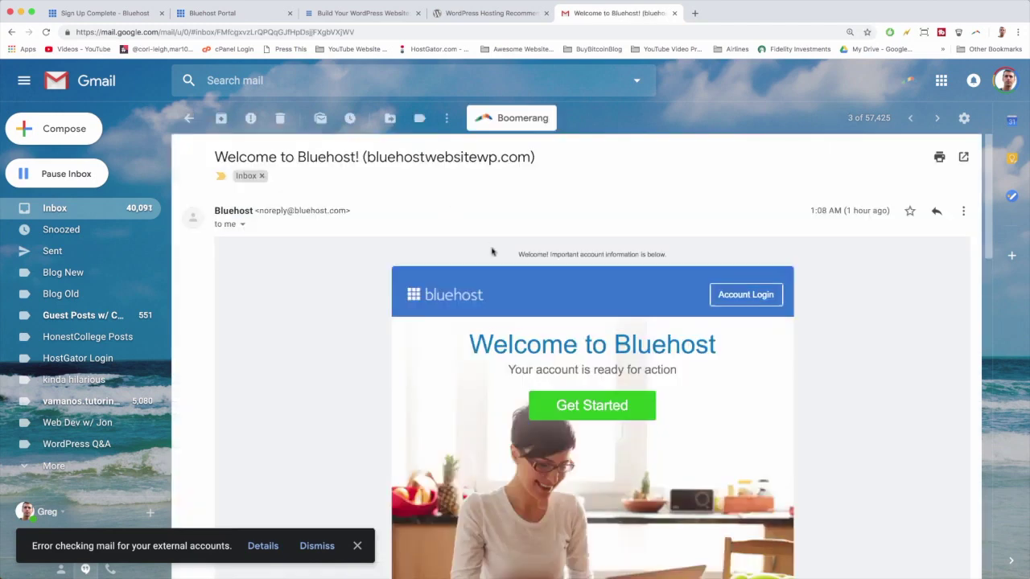
scroll(493, 251, "down", 1)
scroll(492, 251, "down", 1)
scroll(493, 251, "up", 1)
scroll(493, 251, "down", 2)
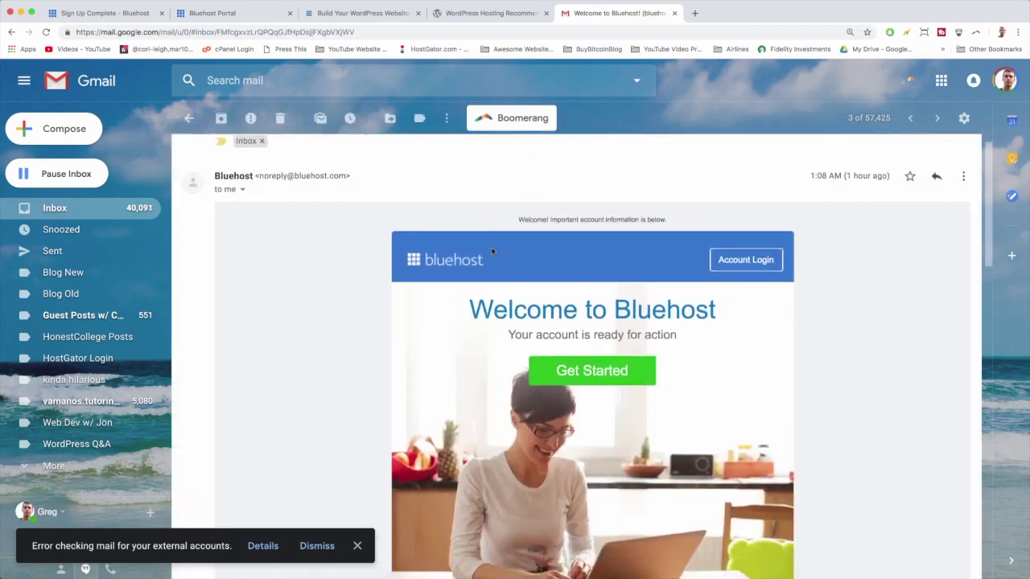
scroll(594, 306, "down", 2)
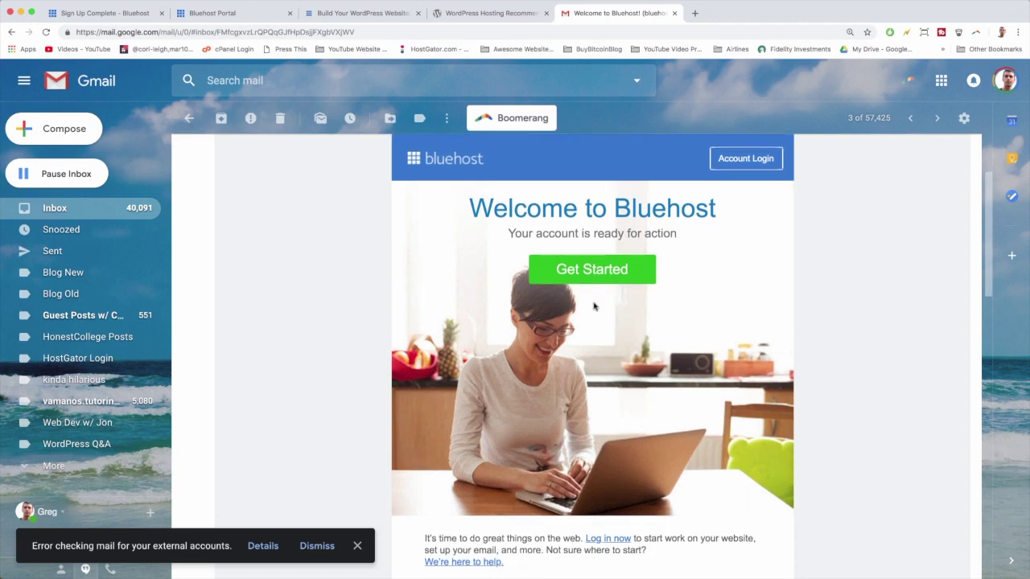
scroll(593, 271, "down", 1)
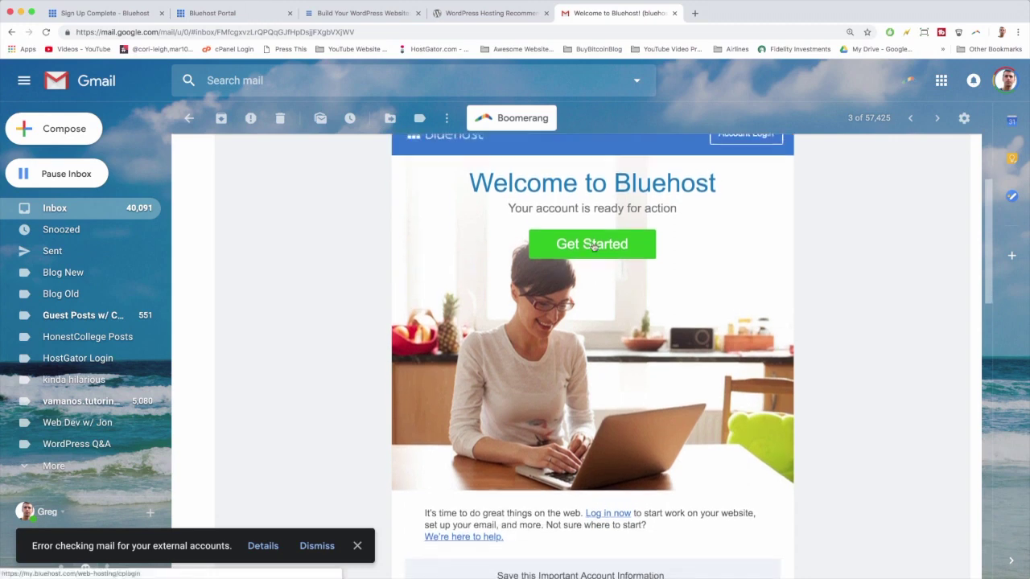
scroll(593, 246, "down", 8)
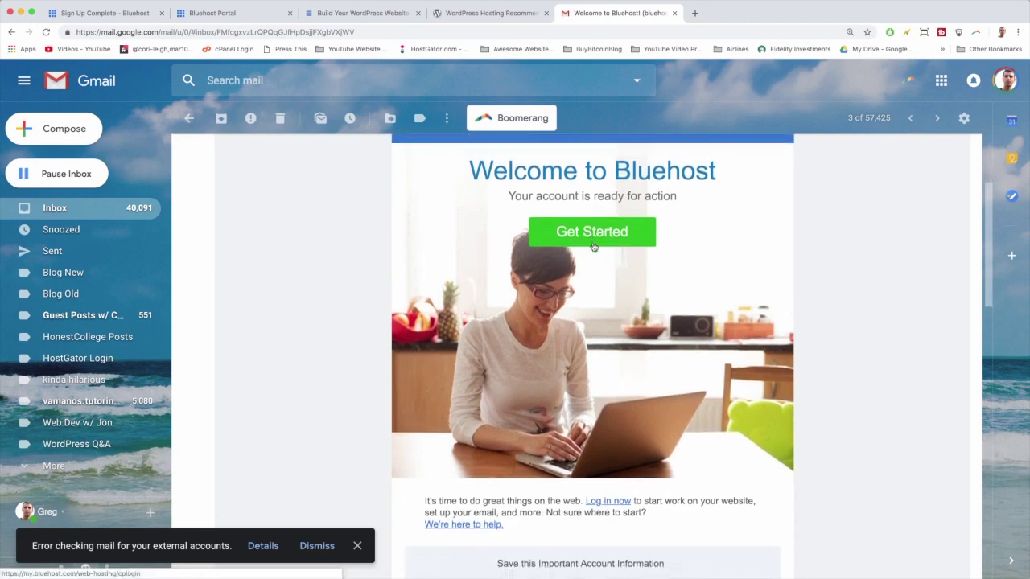
scroll(584, 336, "down", 5)
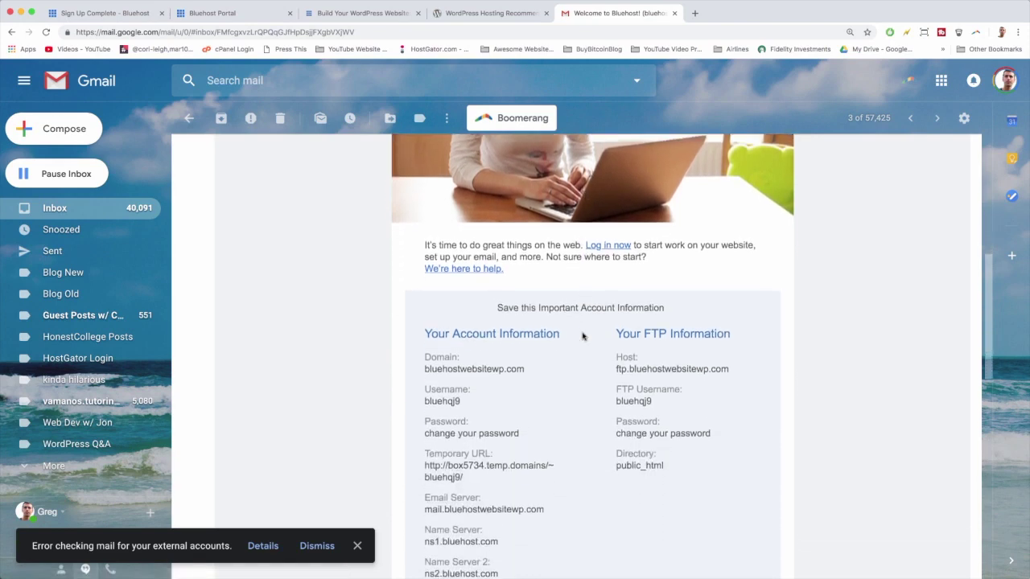
scroll(489, 290, "down", 3)
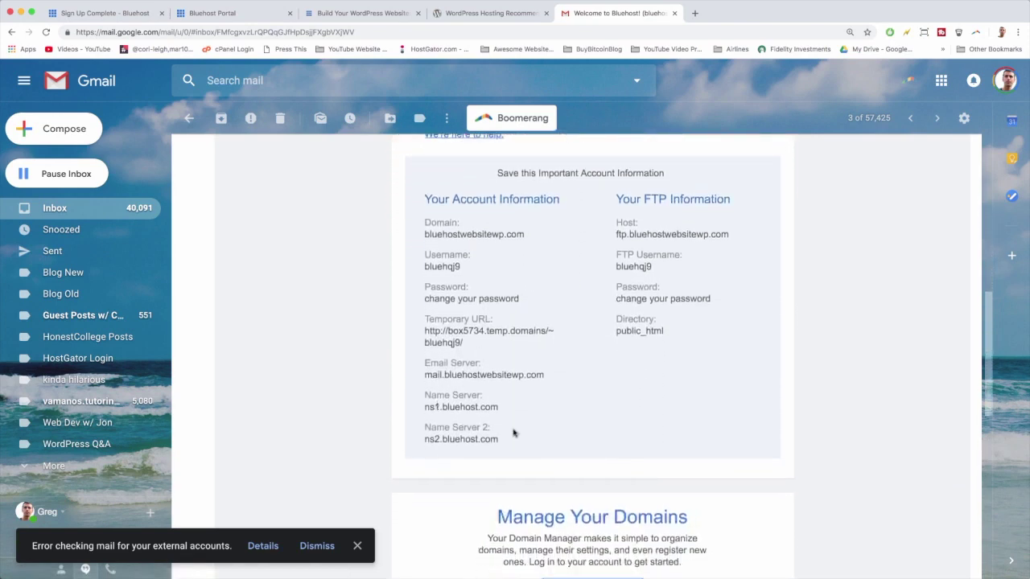
Return to the inbox and switch to the Build Your WordPress Website guide tab.
scroll(515, 398, "up", 5)
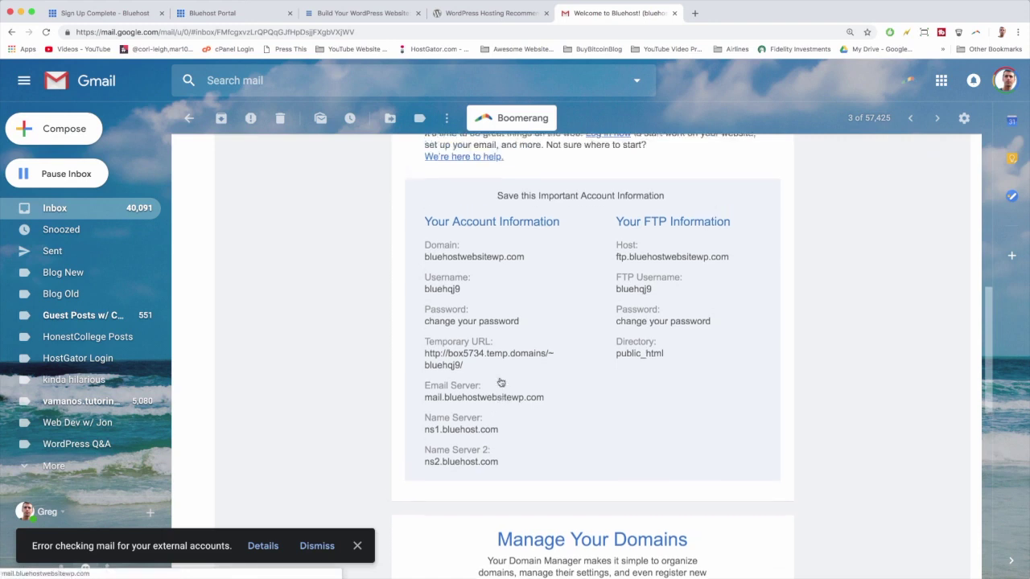
scroll(499, 381, "up", 6)
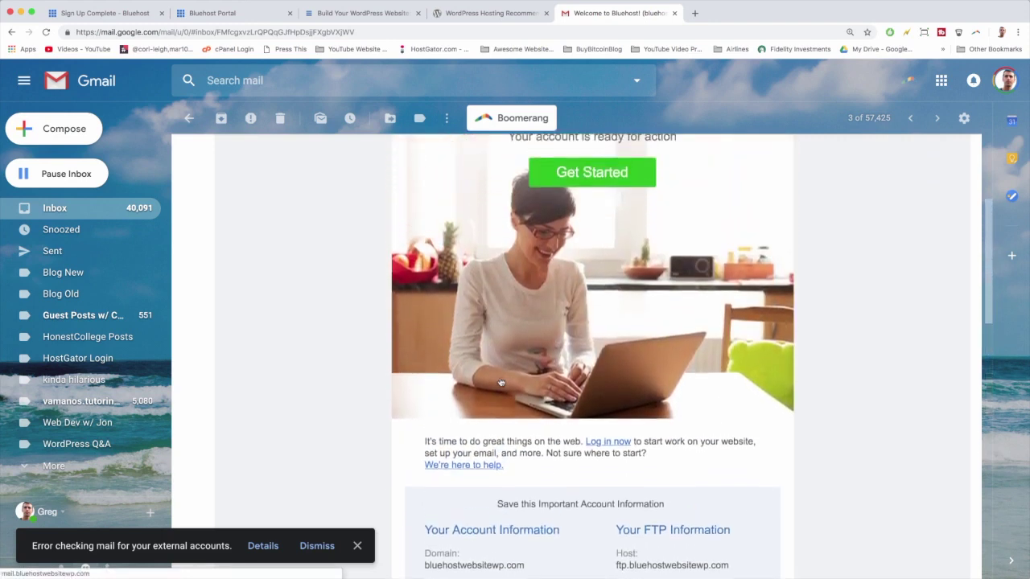
scroll(482, 338, "up", 3)
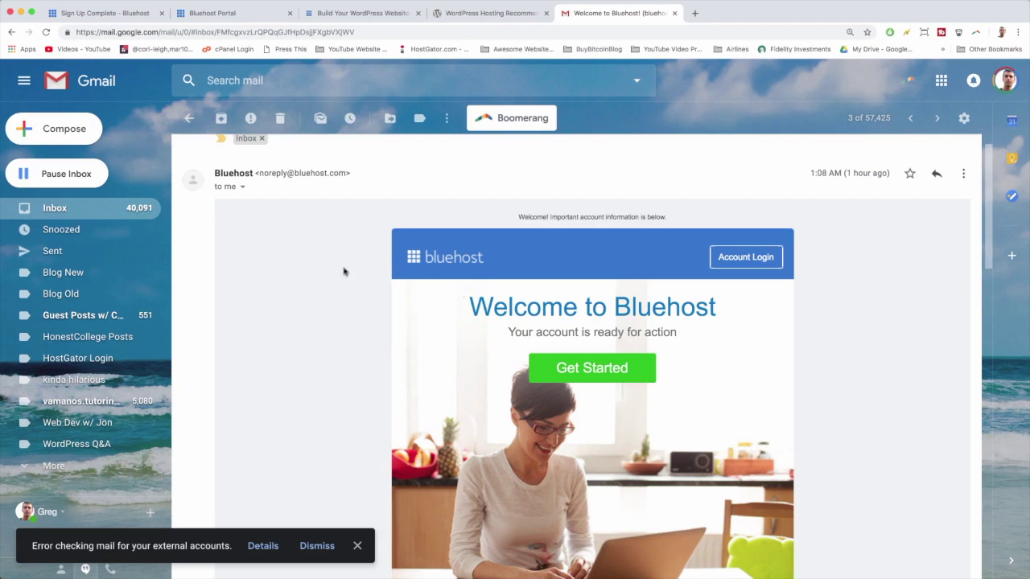
left_click(70, 210)
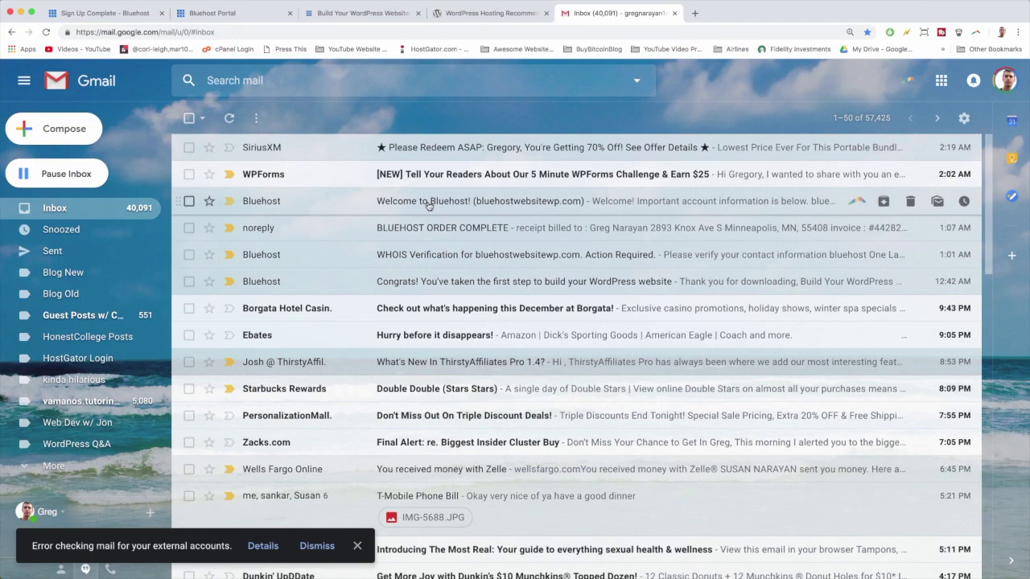
left_click(351, 12)
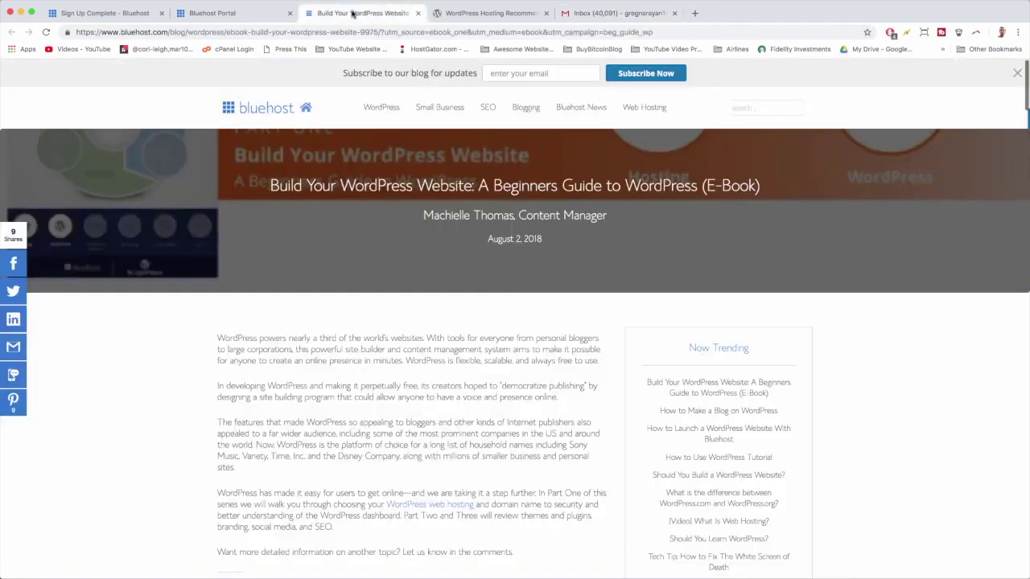
Back in the Bluehost theme picker, browse the themes and choose Ocean WP.
left_click(237, 13)
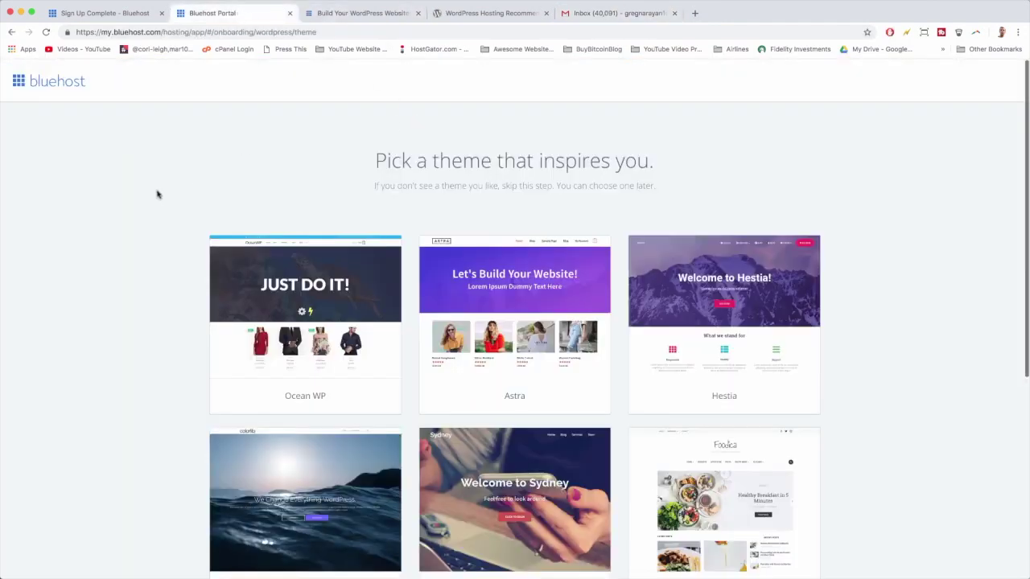
scroll(158, 194, "down", 5)
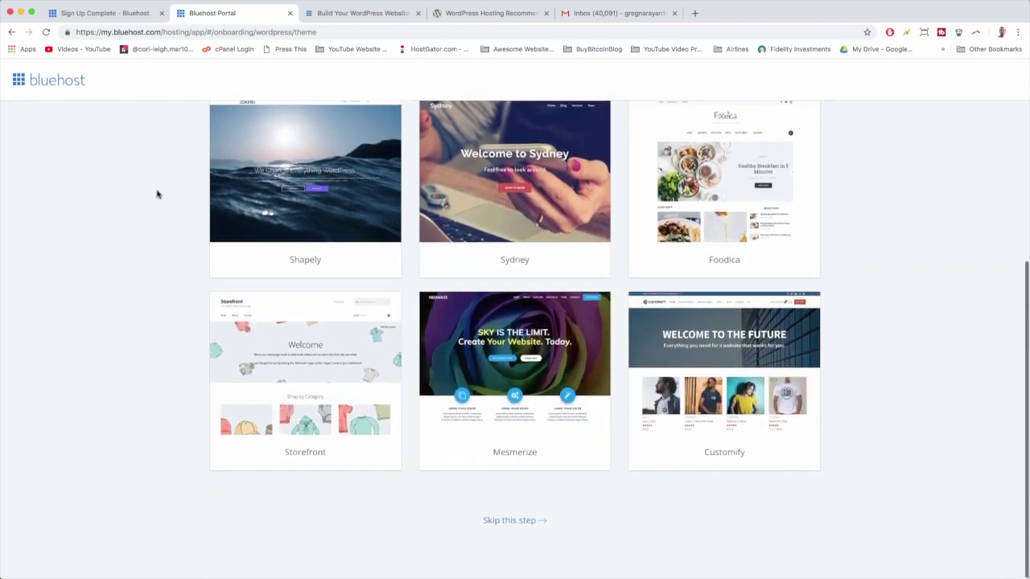
scroll(158, 194, "up", 5)
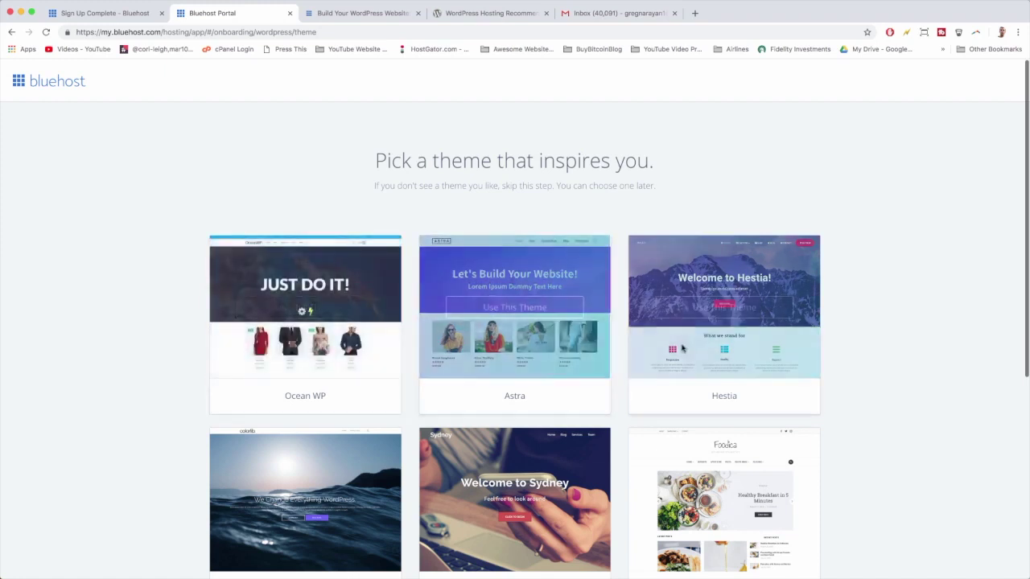
scroll(708, 338, "down", 3)
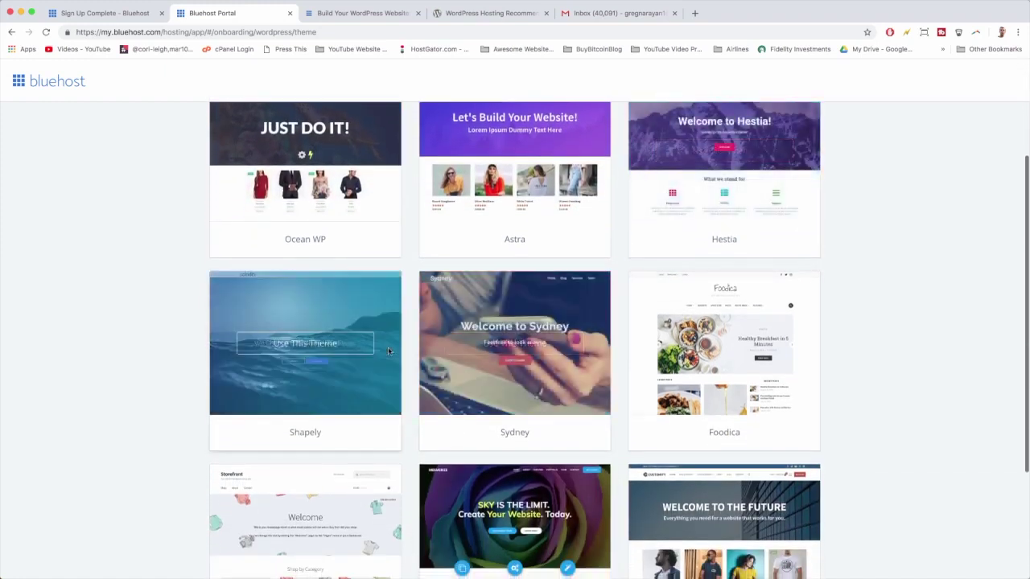
scroll(388, 347, "down", 2)
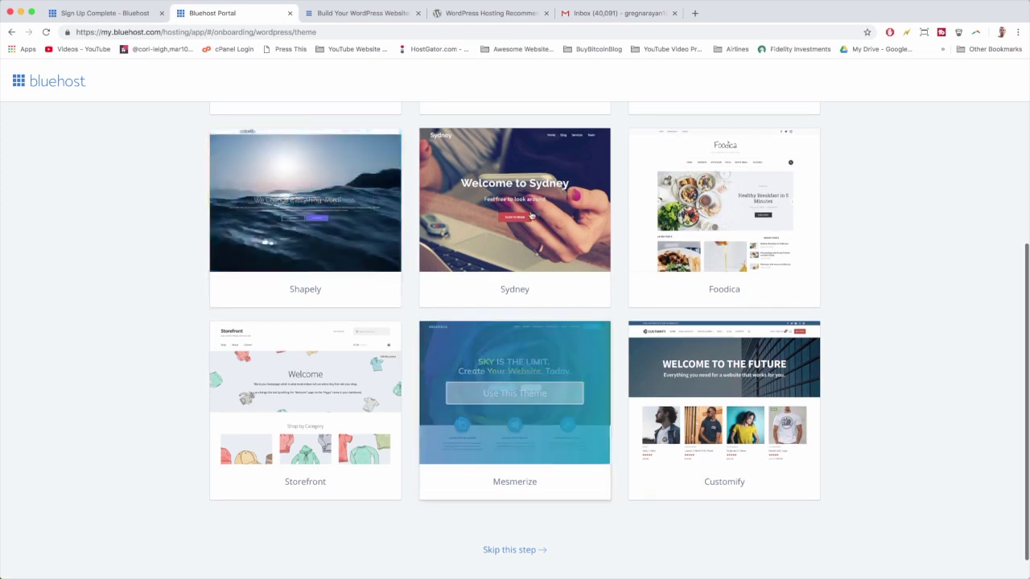
scroll(514, 250, "down", 1)
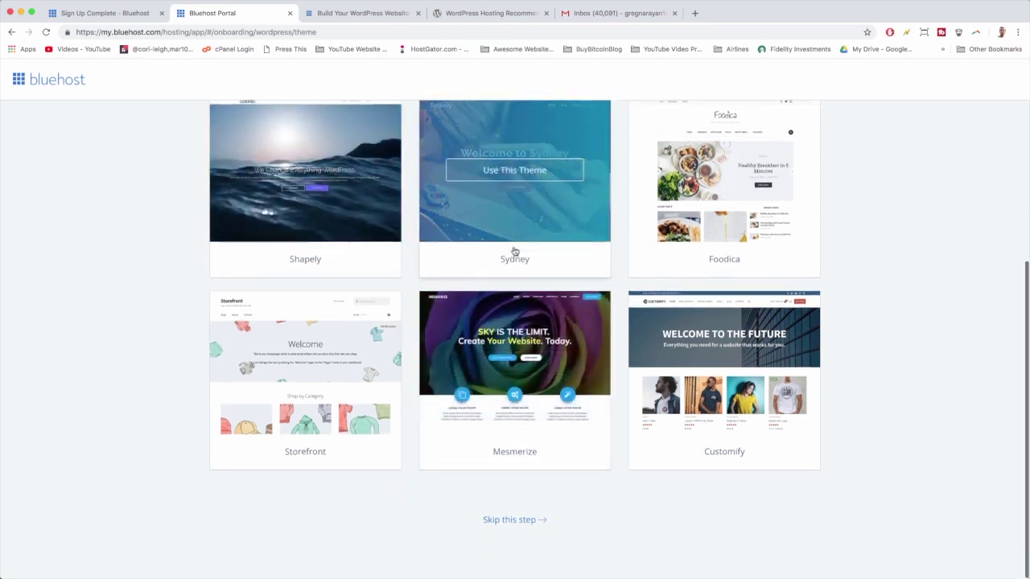
scroll(333, 401, "up", 5)
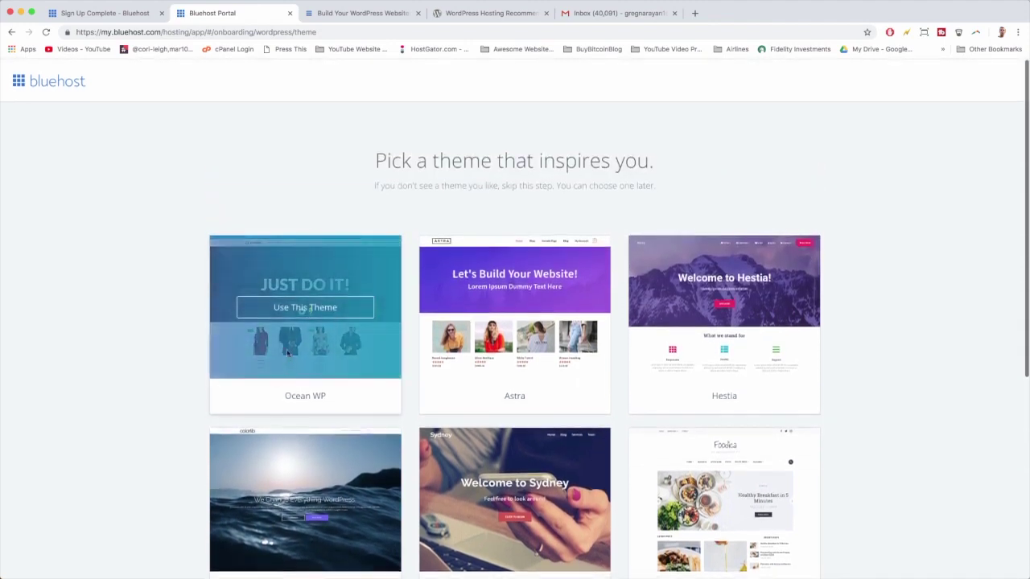
left_click(345, 315)
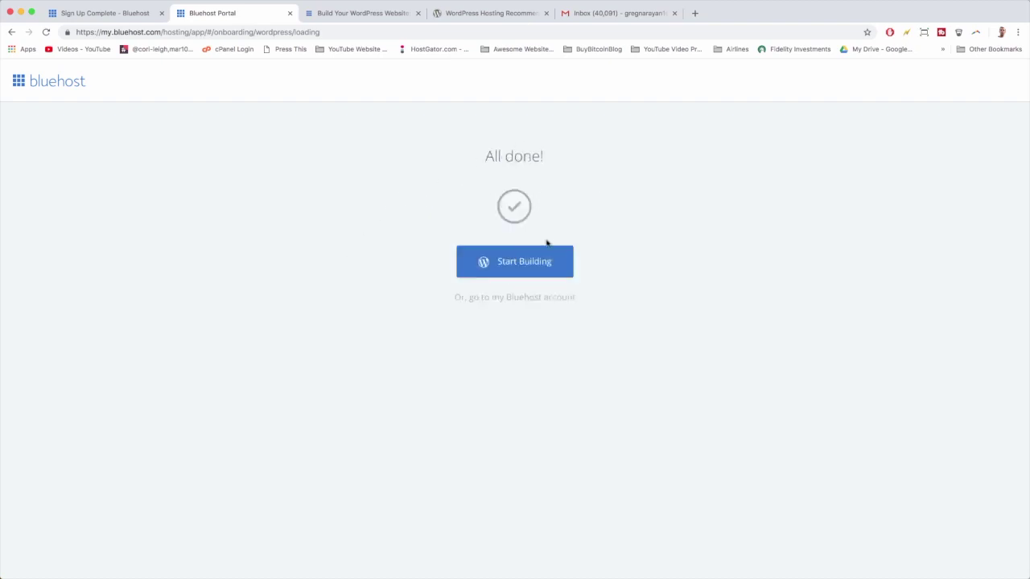
Start building to reach the Welcome to WordPress screen for bluehostwebsitewp.com.
left_click(554, 267)
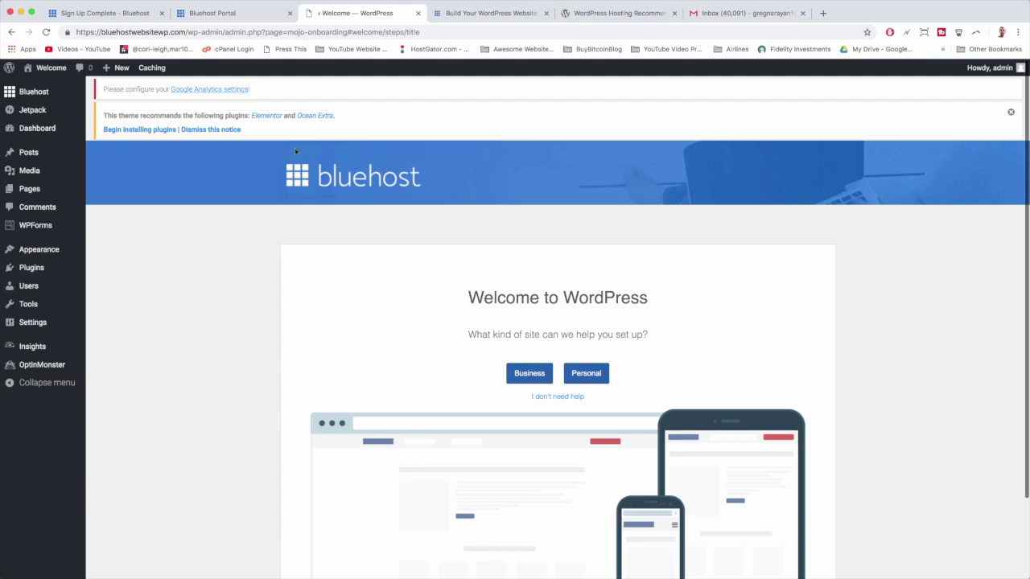
scroll(225, 269, "down", 3)
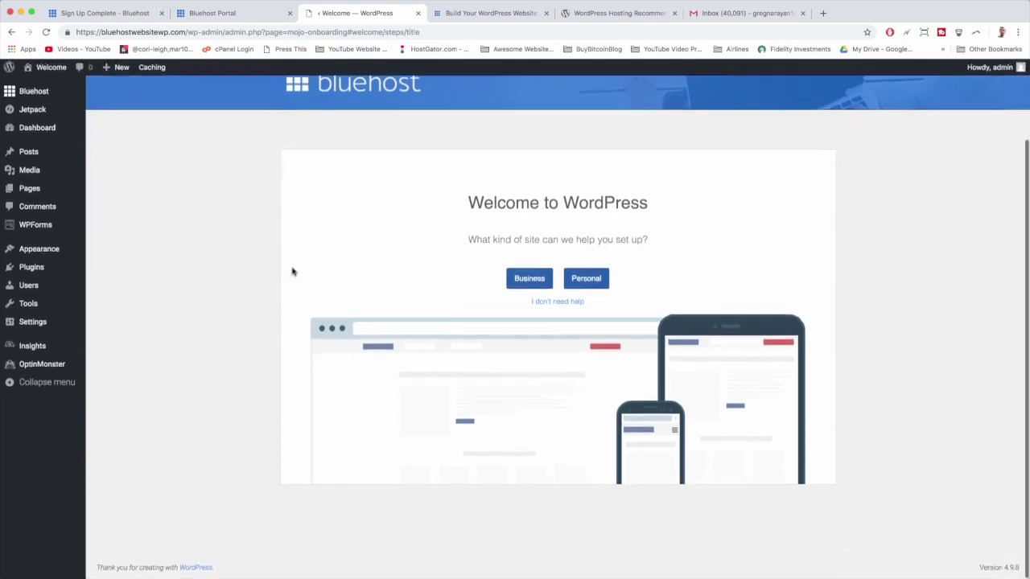
Choose 'I don't need help' and launch the site to the public.
left_click(559, 302)
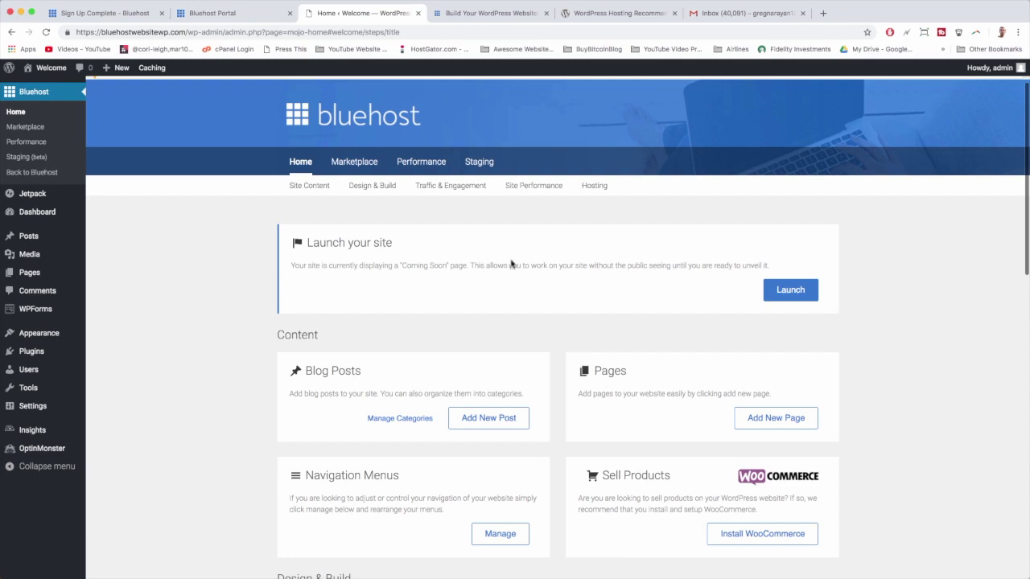
left_click(806, 298)
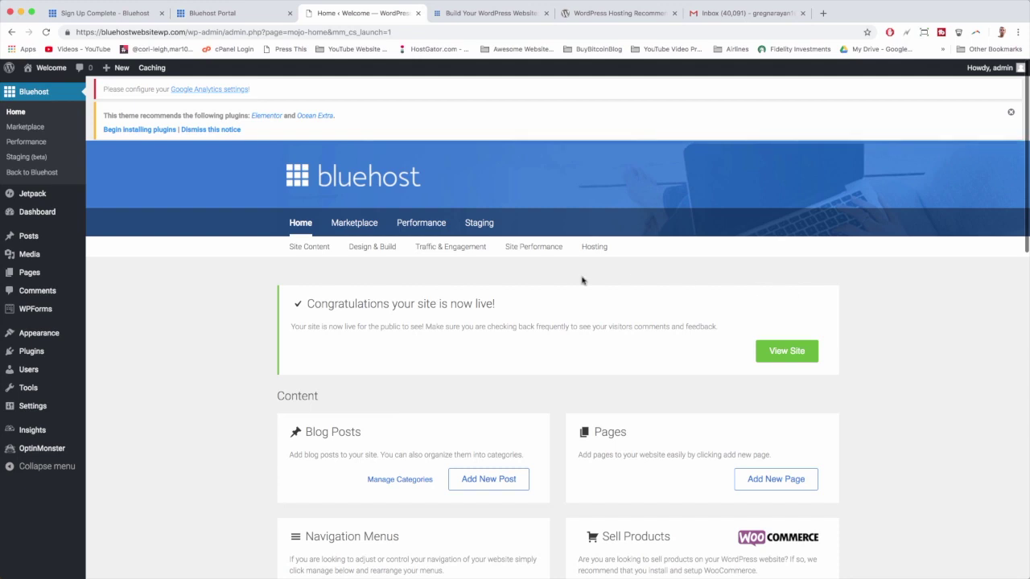
scroll(582, 280, "down", 2)
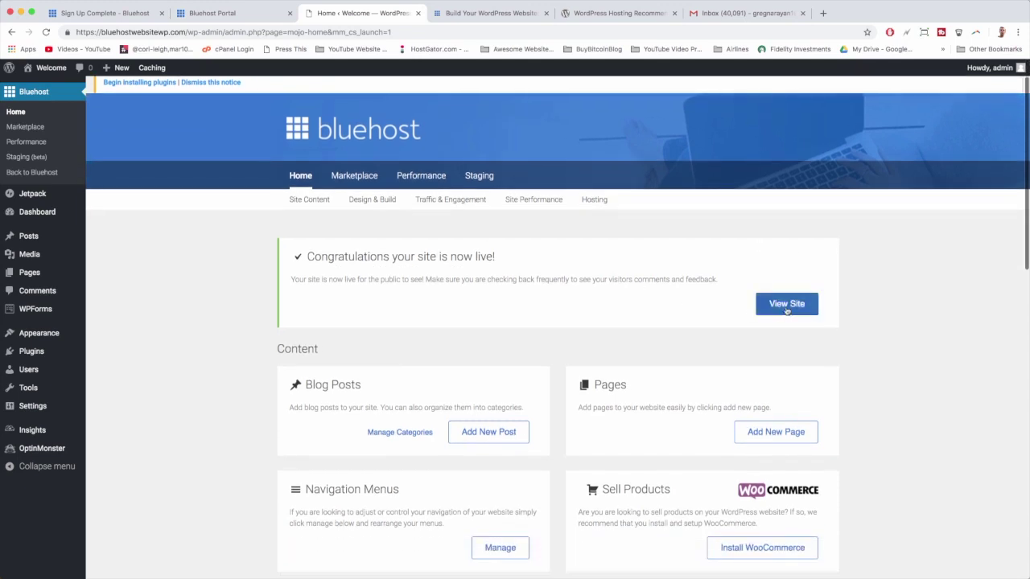
left_click(786, 310)
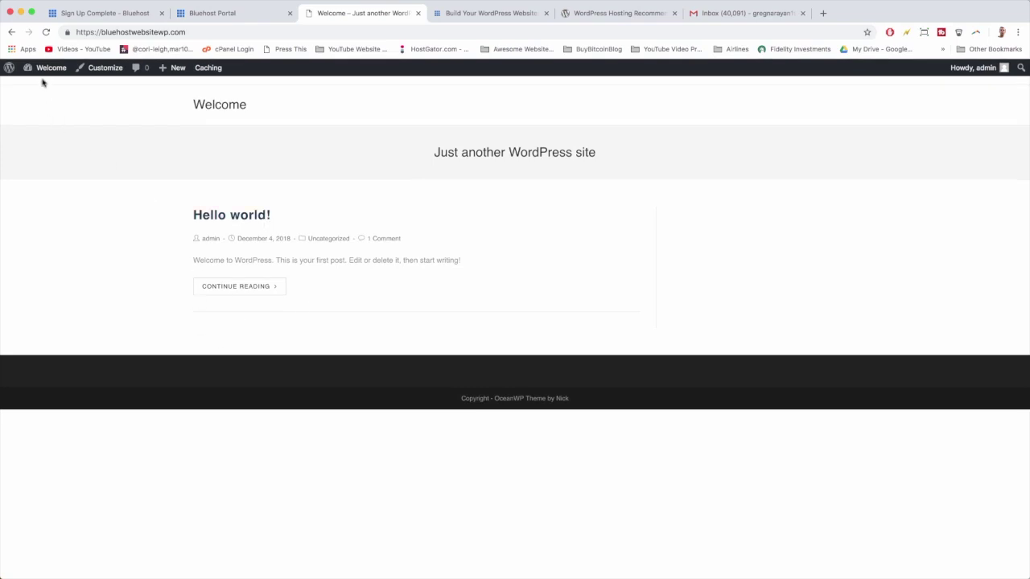
From the live Hello world front page, return to the WordPress admin Dashboard.
mouse_move(43, 71)
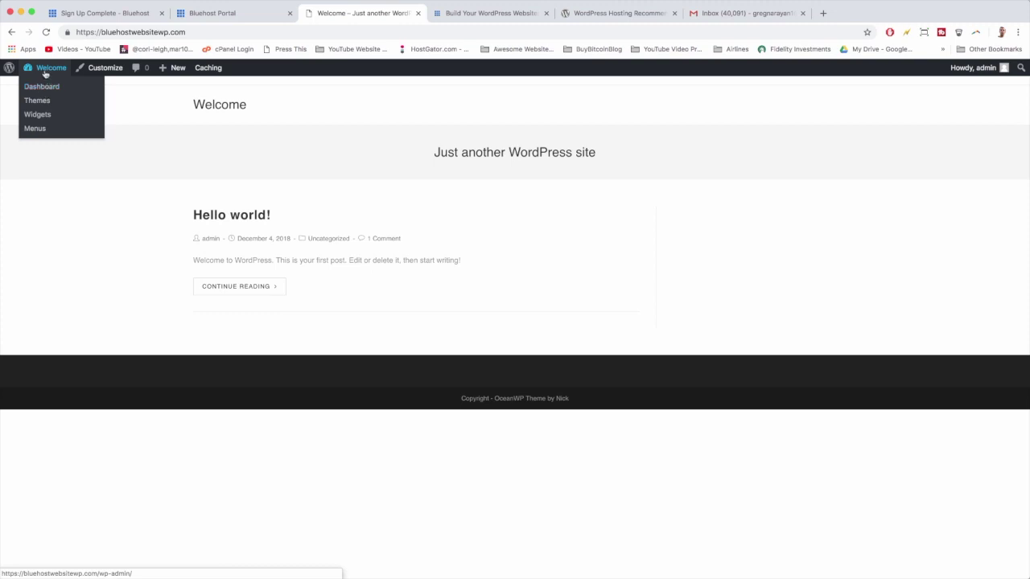
left_click(45, 73)
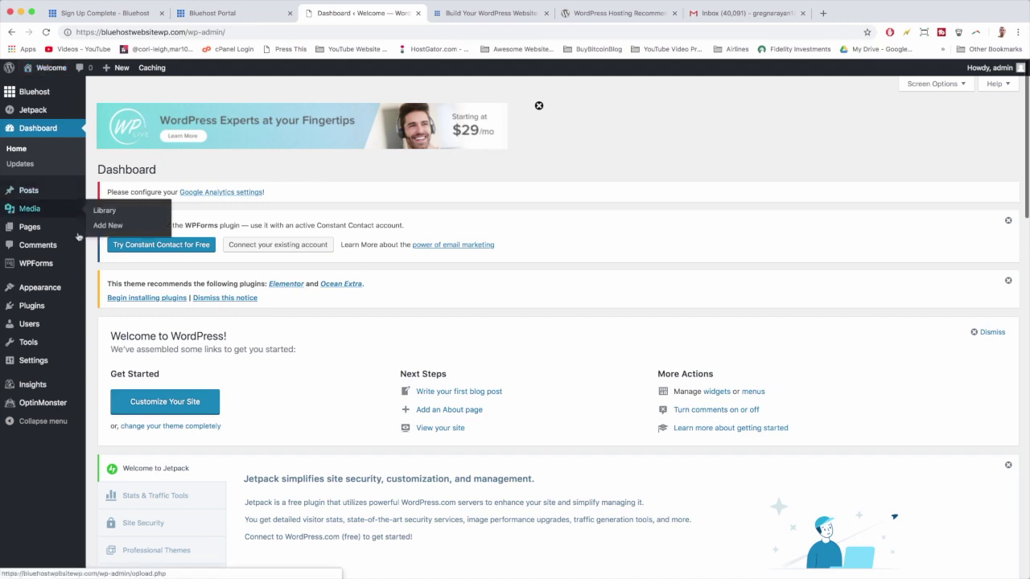
mouse_move(80, 308)
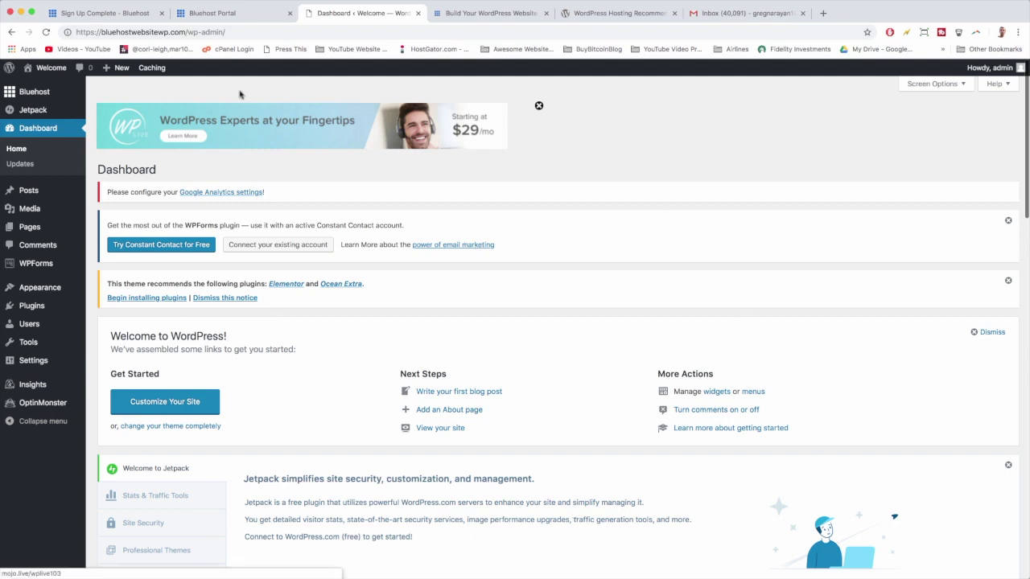
Look through the 'admin' user's profile in the Users list, then go to Users > Add New.
left_click(38, 325)
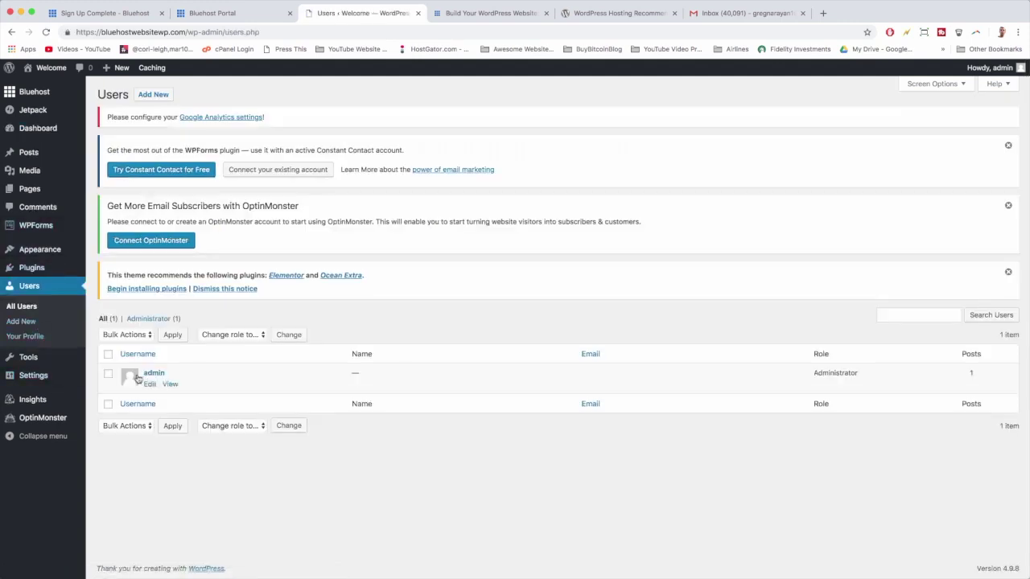
left_click(152, 375)
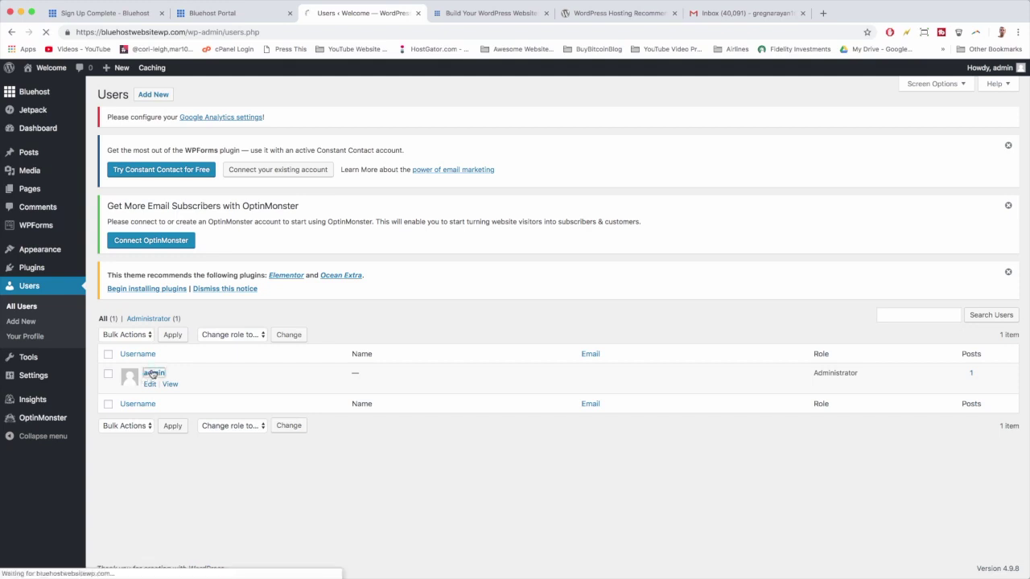
scroll(462, 301, "down", 10)
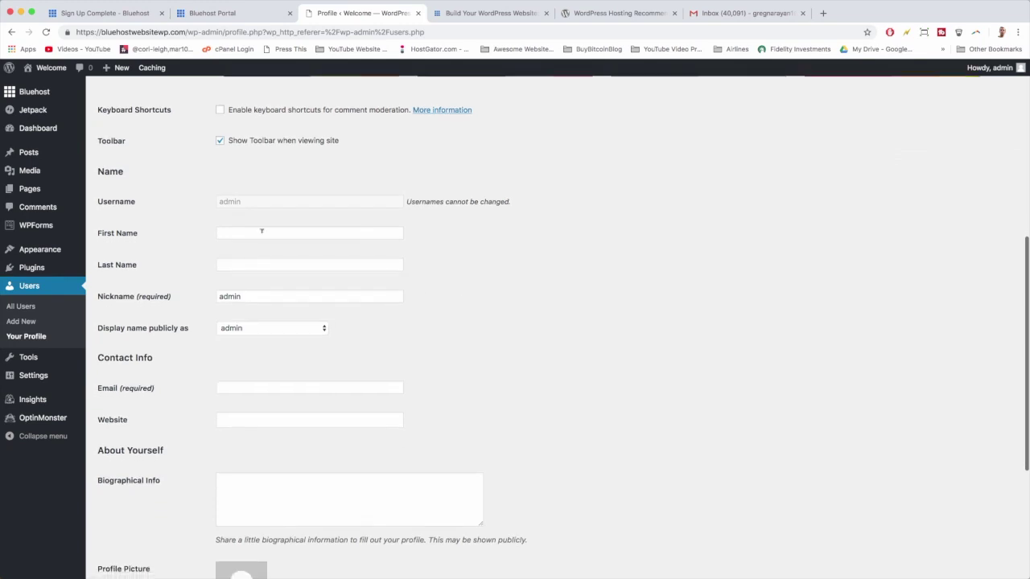
scroll(434, 218, "down", 4)
scroll(435, 218, "down", 3)
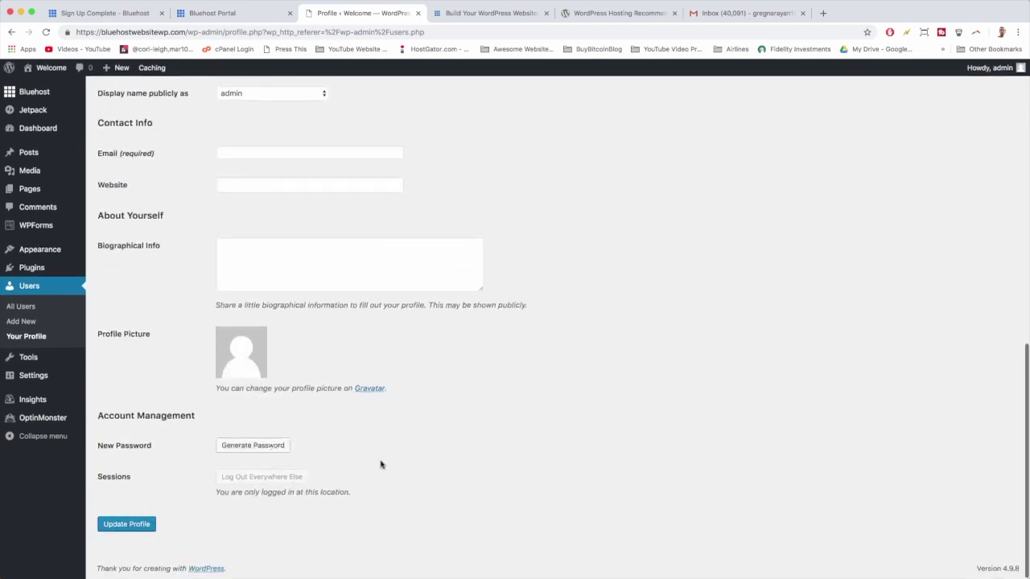
scroll(497, 475, "up", 12)
scroll(496, 475, "up", 4)
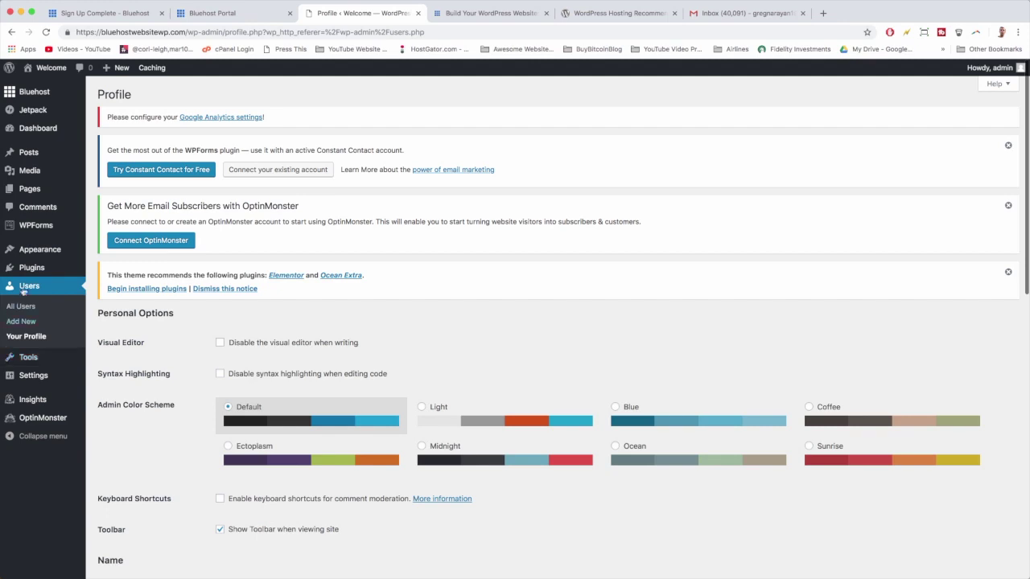
left_click(21, 321)
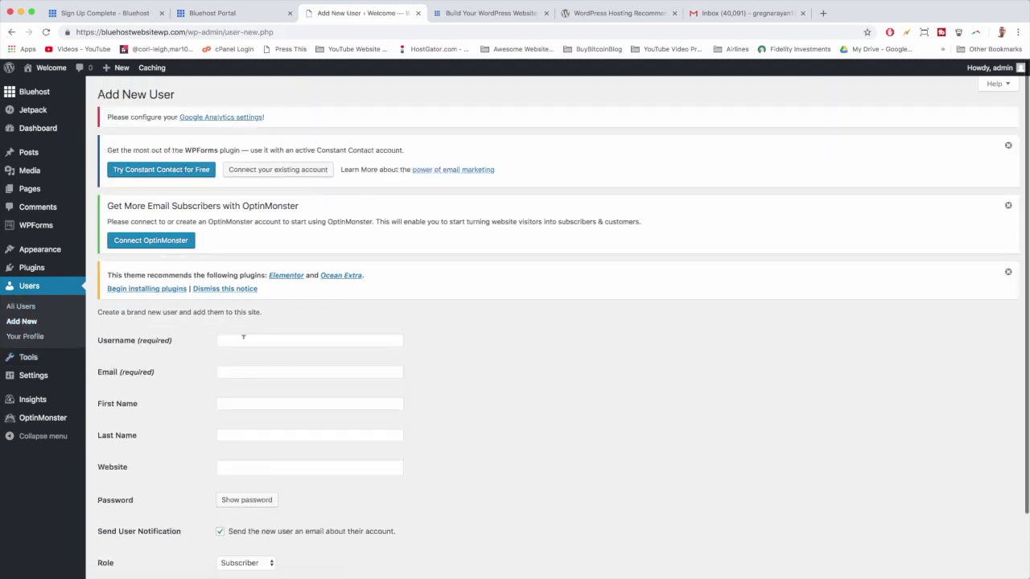
Enter the new user's username, e-mail address, first name and last name.
left_click(243, 338)
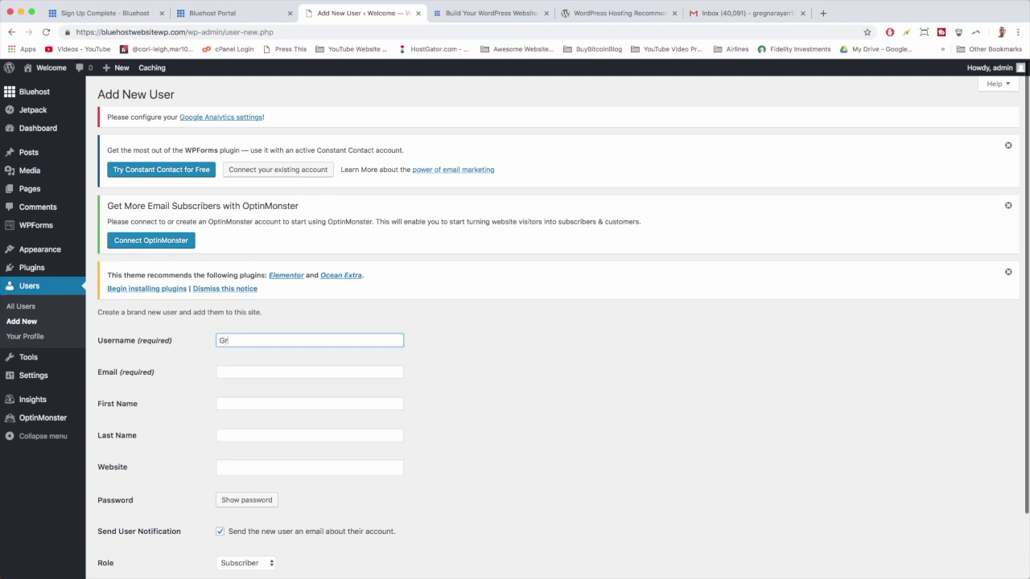
key("Tab")
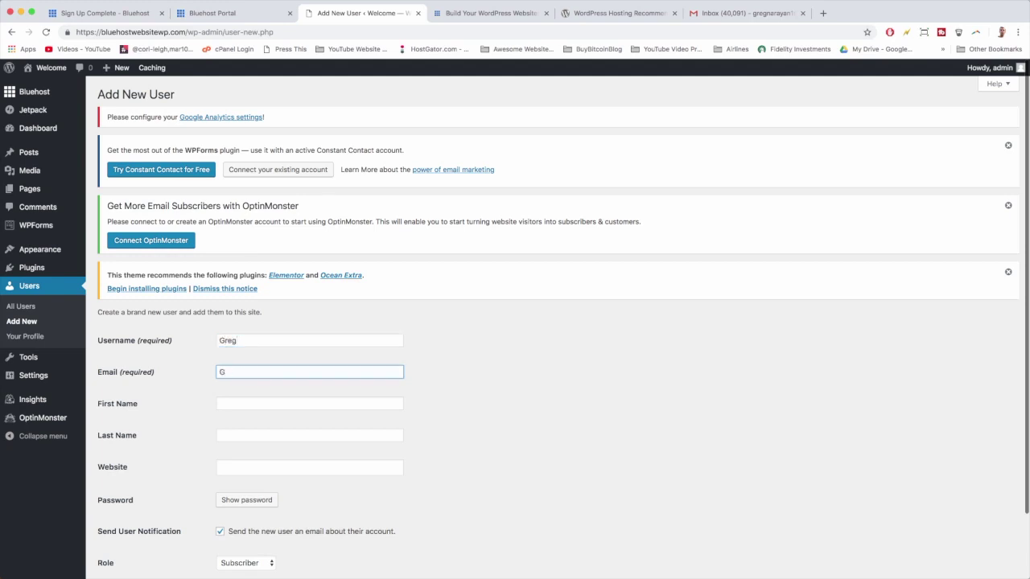
key("Tab")
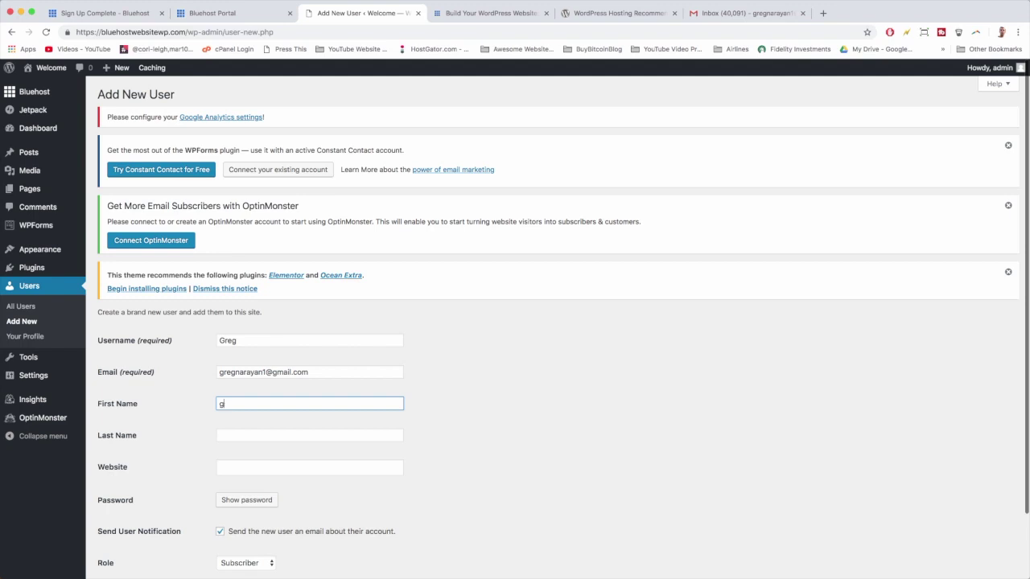
key("BackSpace")
key("Tab")
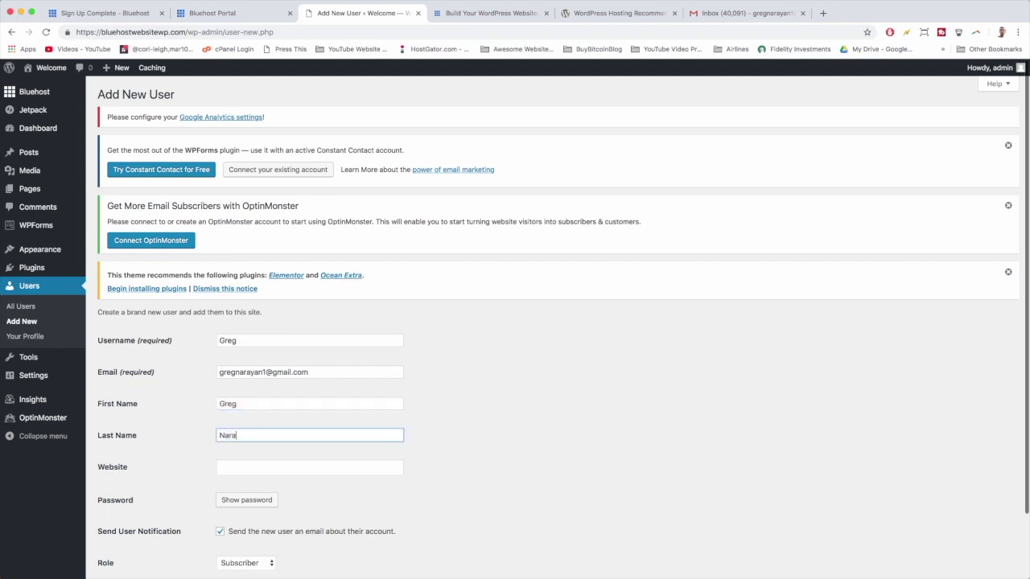
Set a custom weak password, confirm it, give the Administrator role and create the user.
scroll(260, 338, "down", 2)
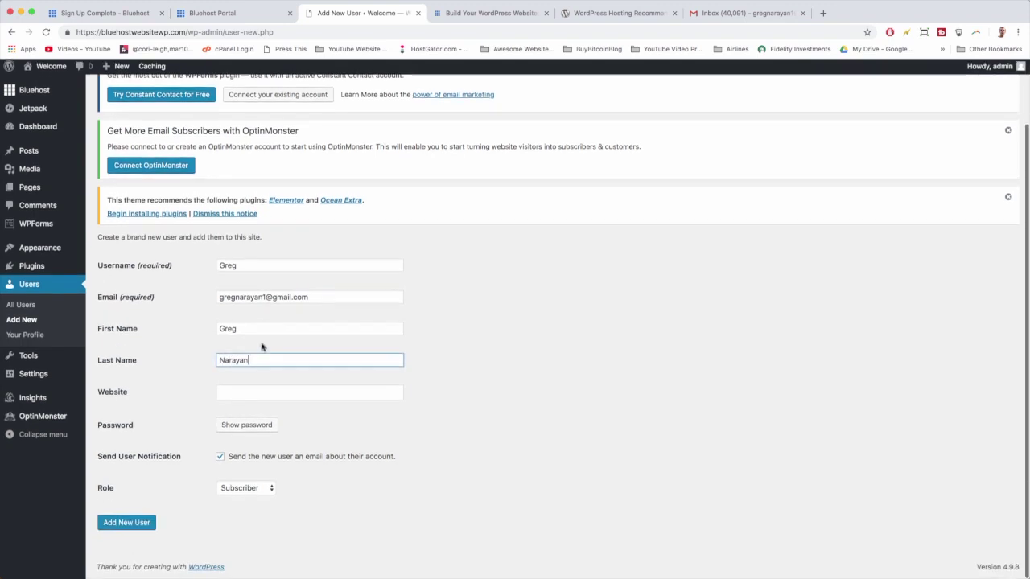
left_click(272, 426)
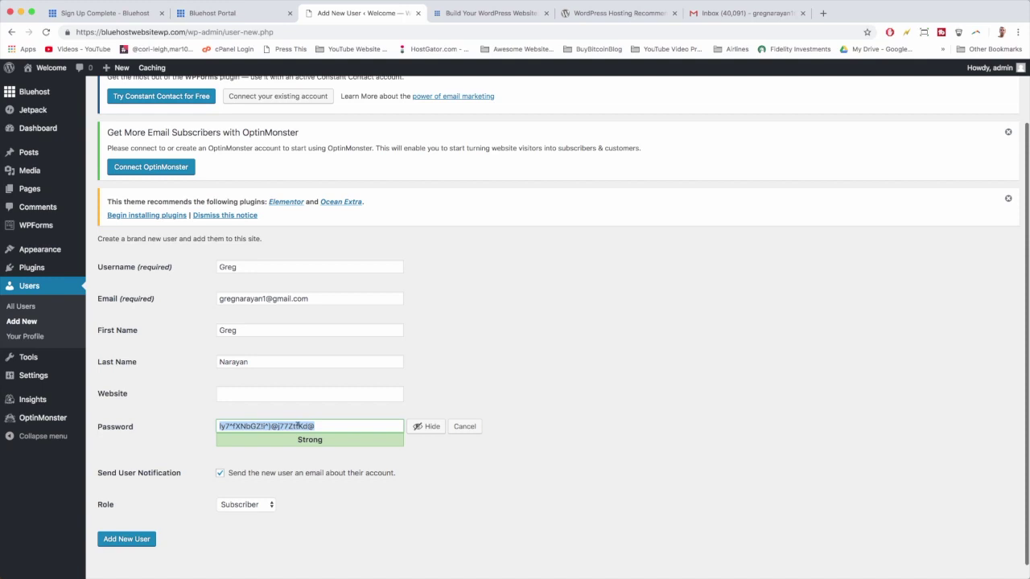
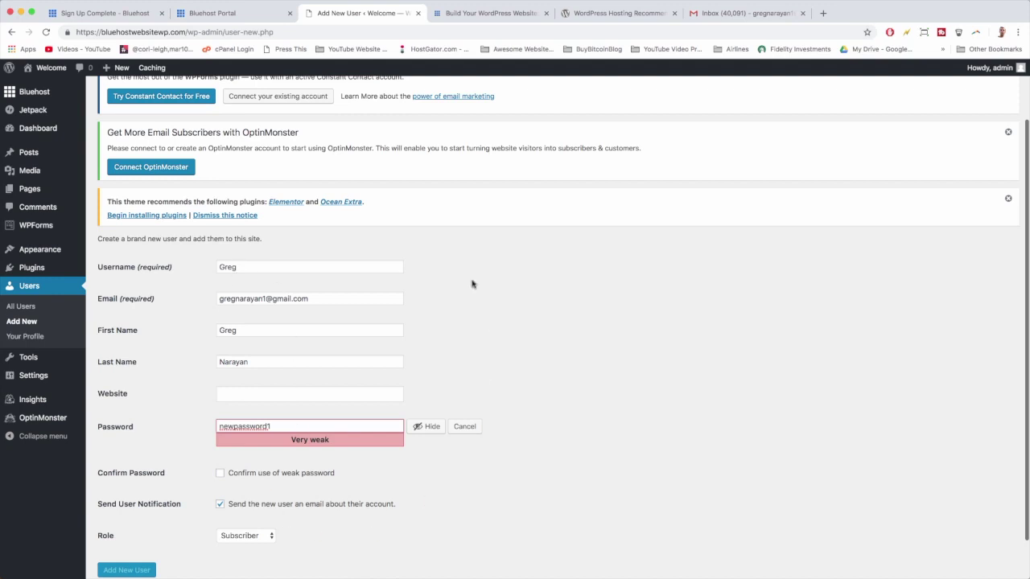
scroll(358, 474, "down", 1)
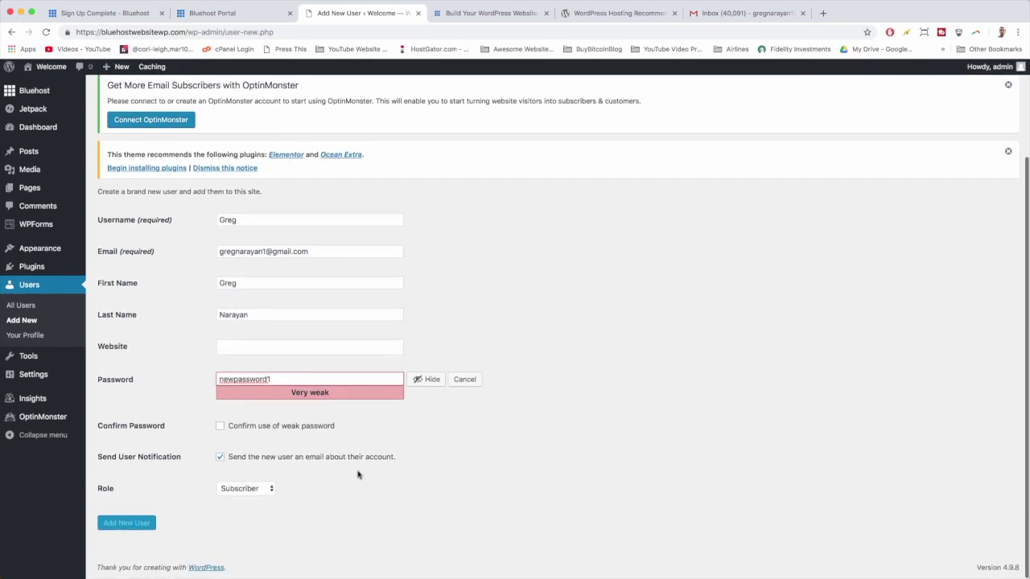
left_click(220, 427)
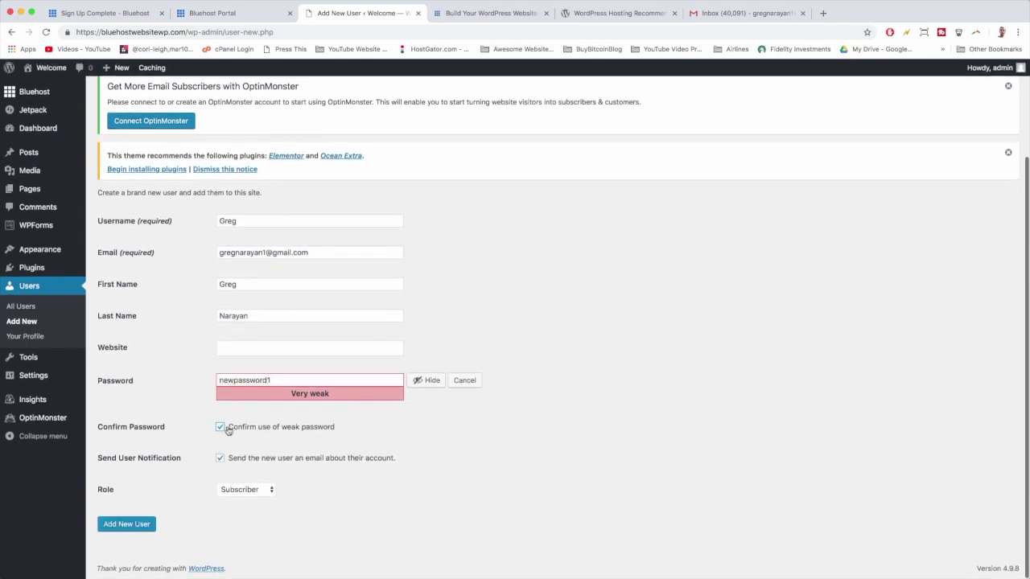
left_click(246, 489)
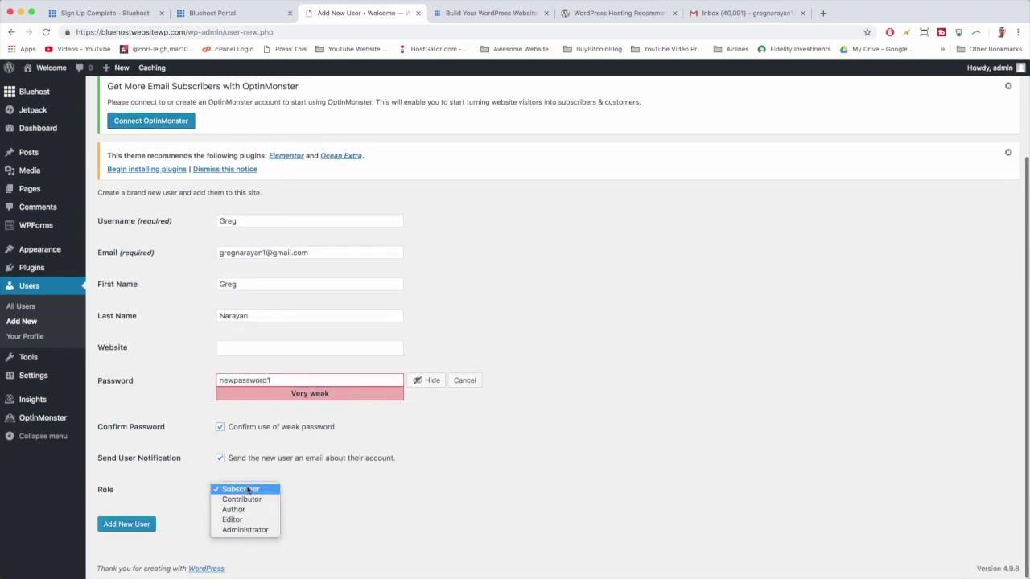
left_click(249, 530)
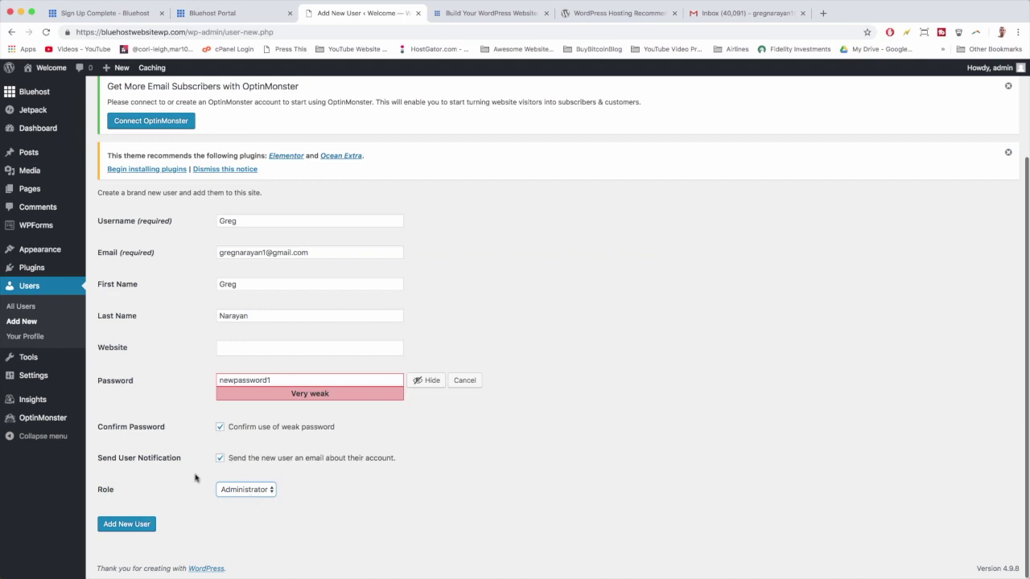
left_click(150, 527)
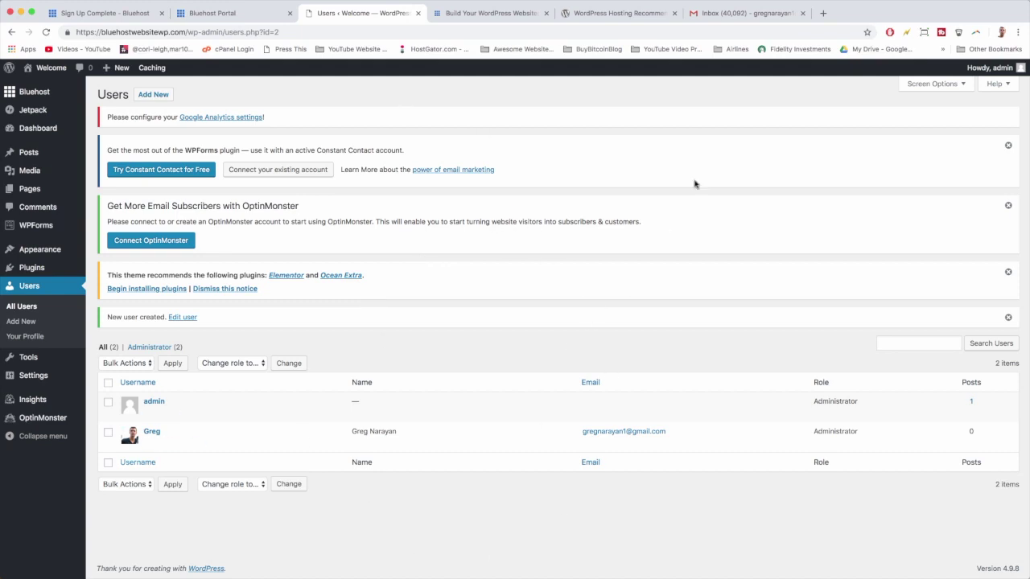
Log out through the 'Howdy, admin' menu in the top bar.
mouse_move(988, 66)
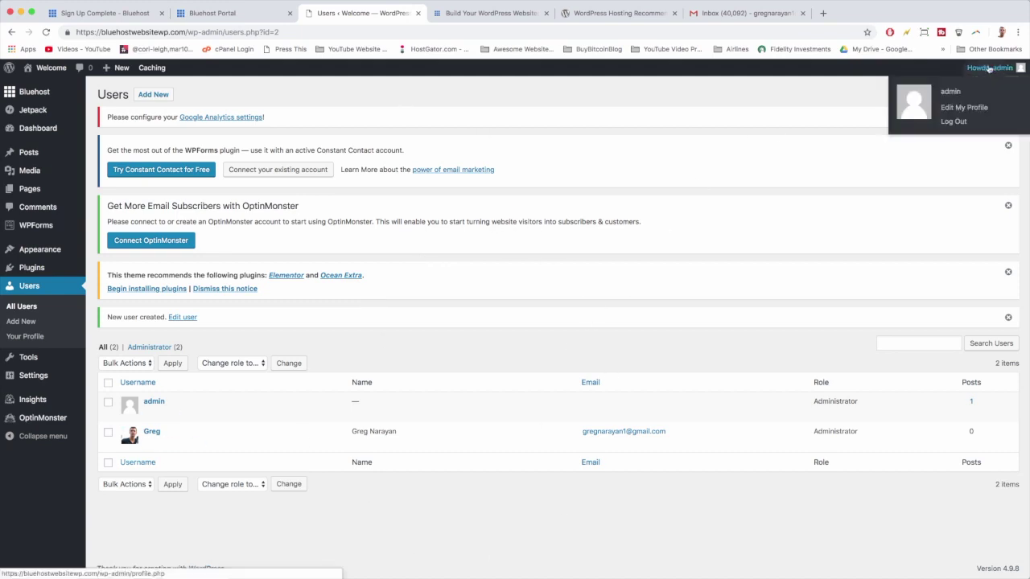
left_click(967, 124)
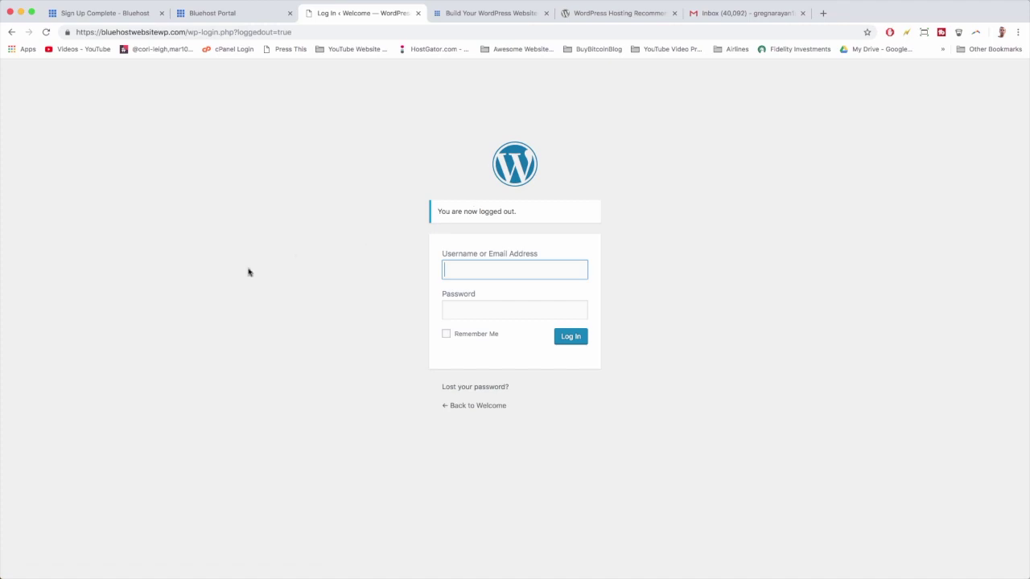
Trim the logged-out address back to the site home, then load the site's /login page.
left_click_drag(194, 32, 337, 32)
key("BackSpace")
key("Return")
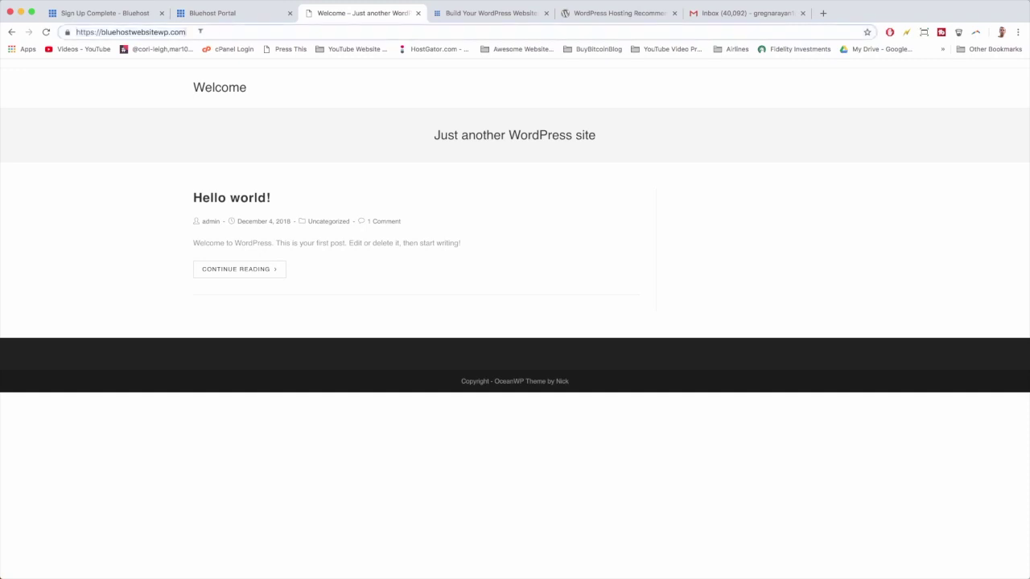
left_click(200, 31)
type("login")
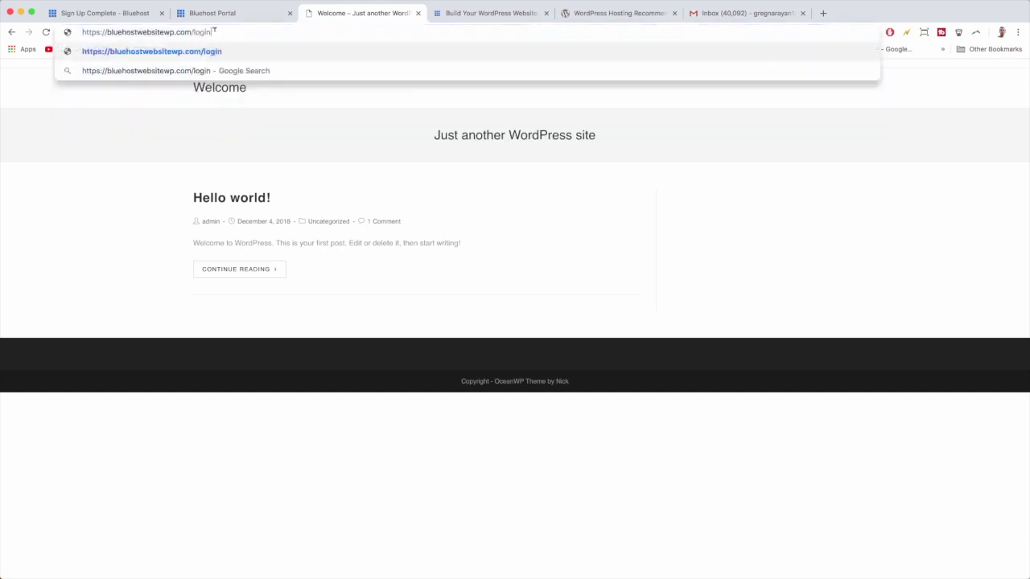
key("Return")
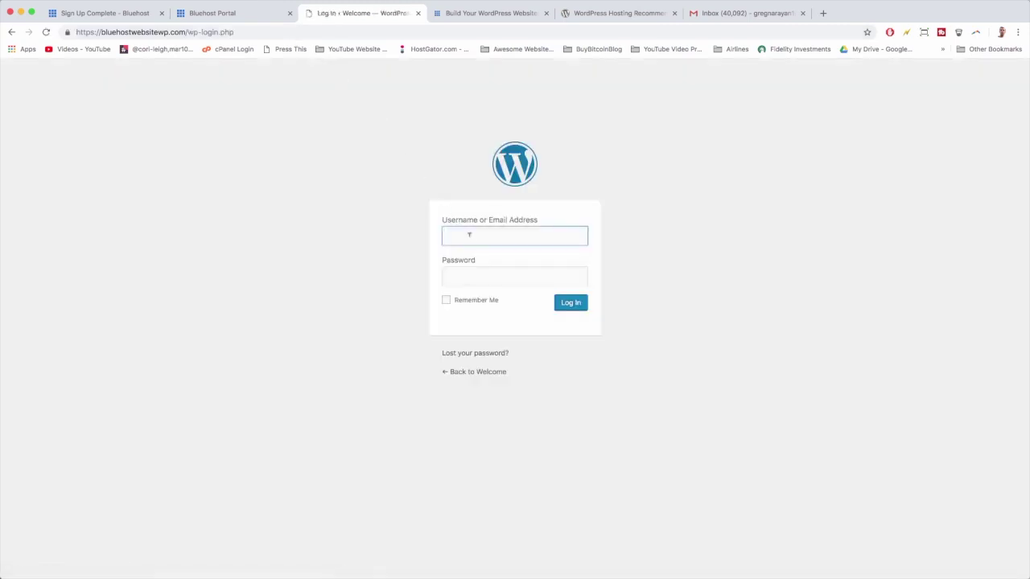
Sign in as the new administrator with Remember Me ticked, bookmarking the login page first.
type("Greg")
key("Tab")
type("•••••••••••")
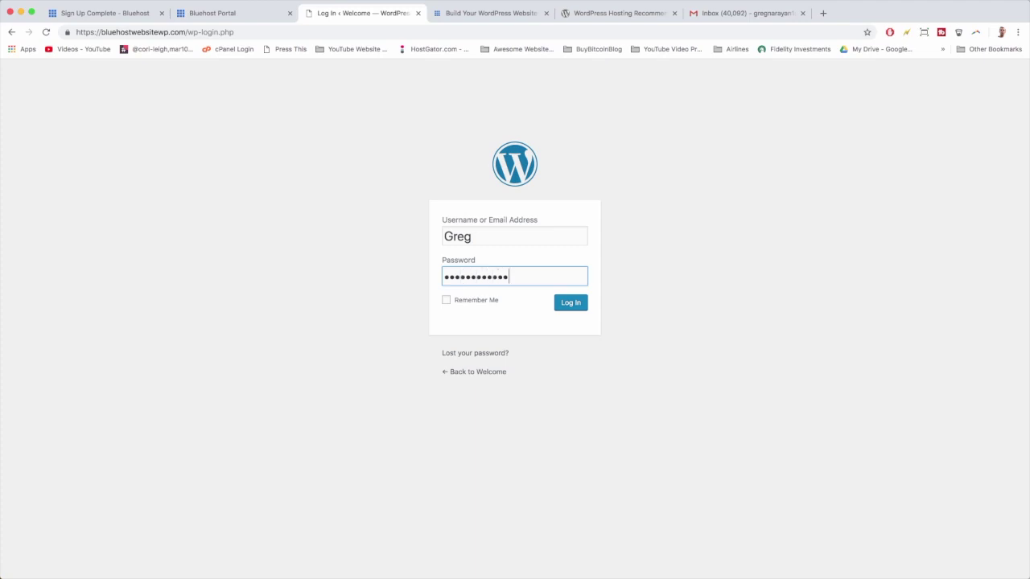
left_click(468, 301)
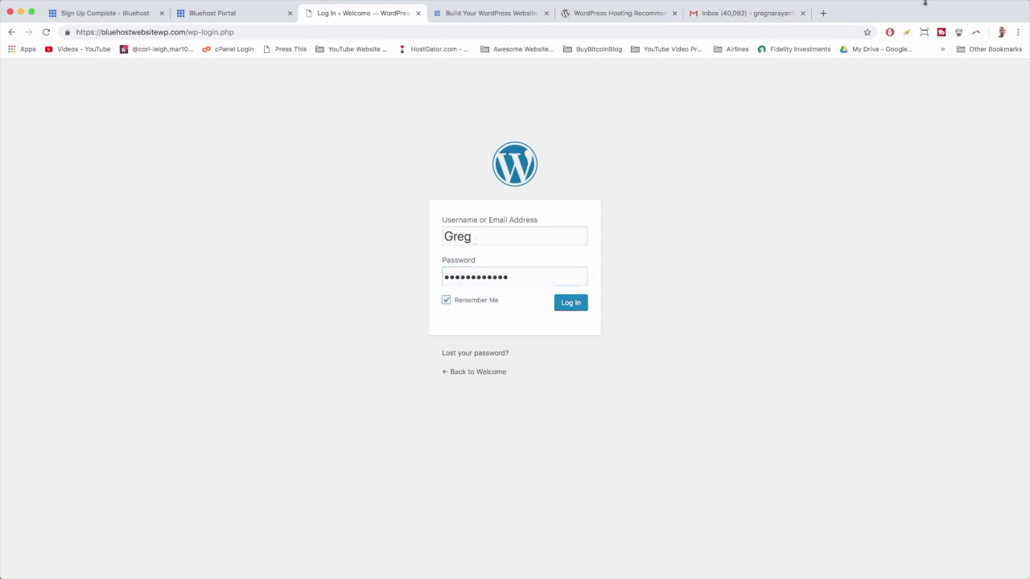
left_click(867, 33)
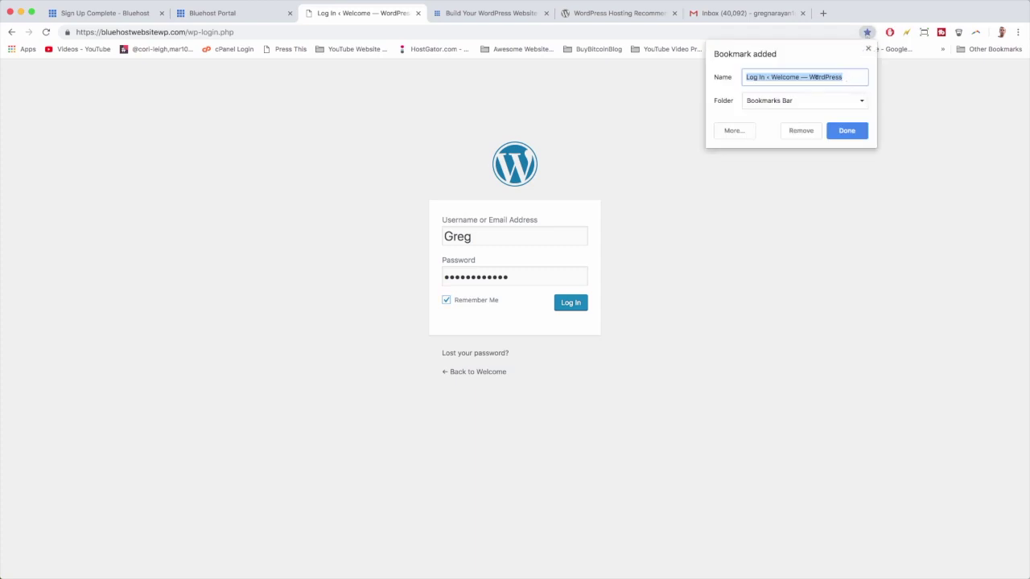
left_click(843, 131)
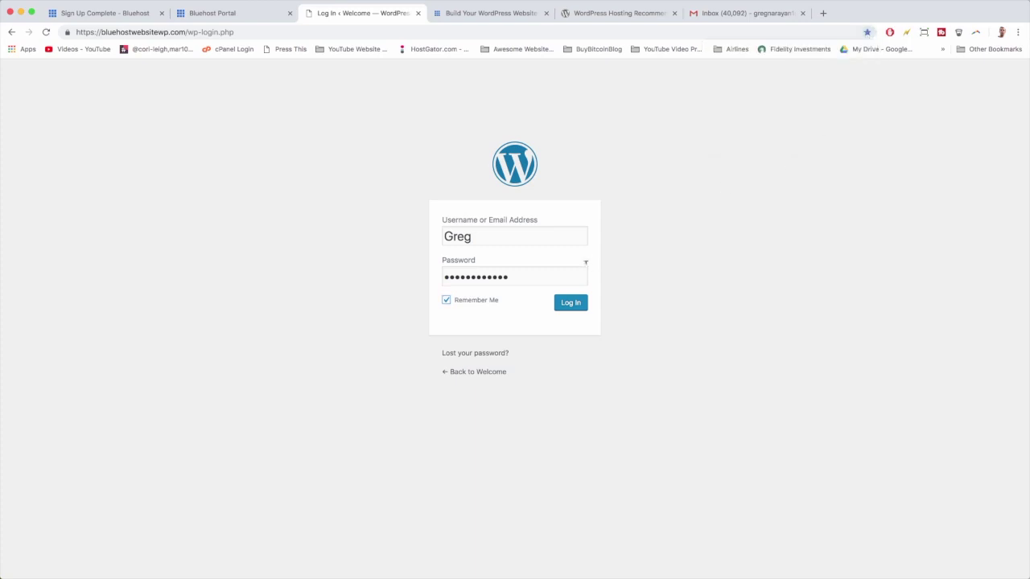
left_click(570, 304)
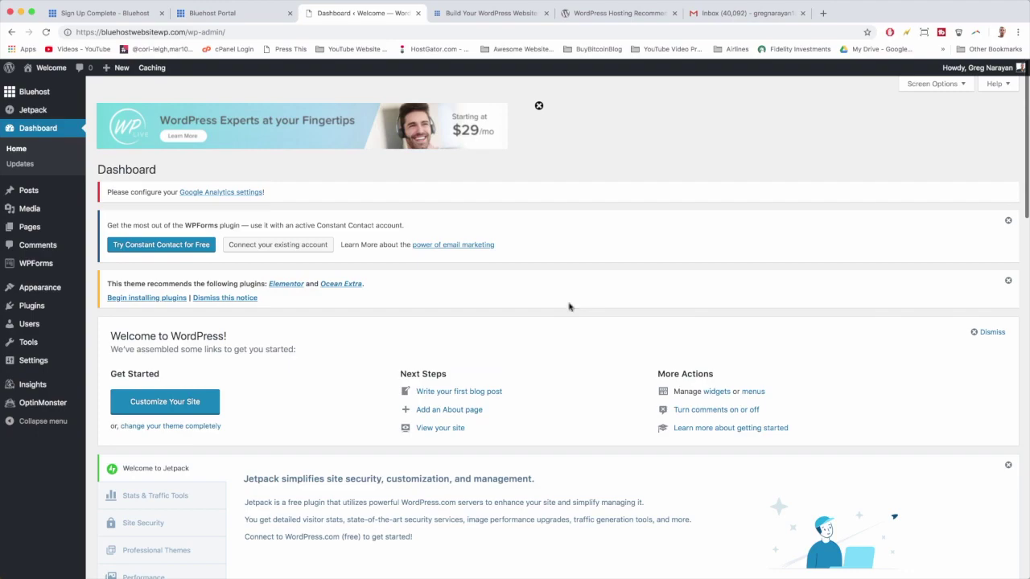
scroll(569, 306, "down", 15)
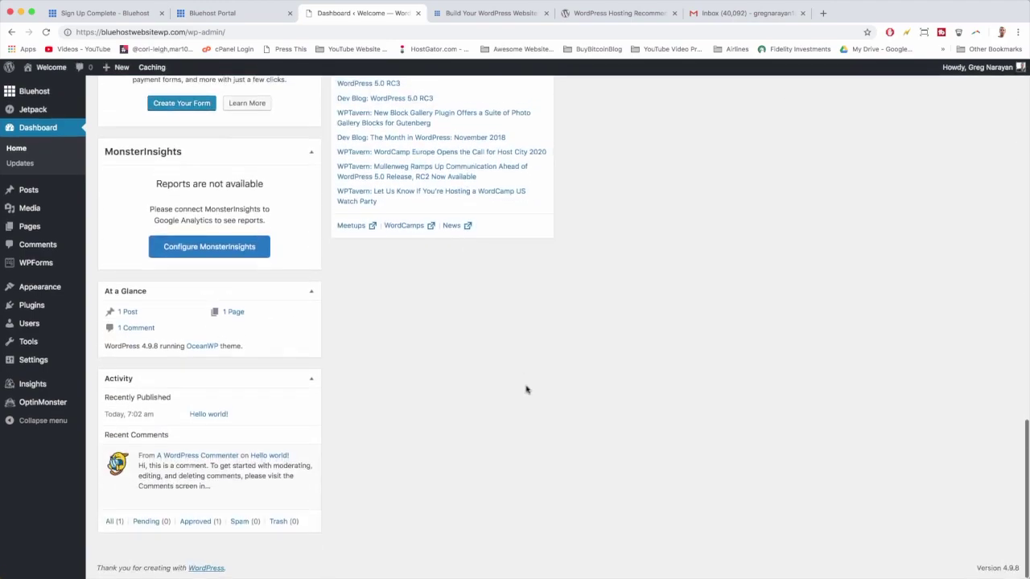
scroll(526, 390, "up", 15)
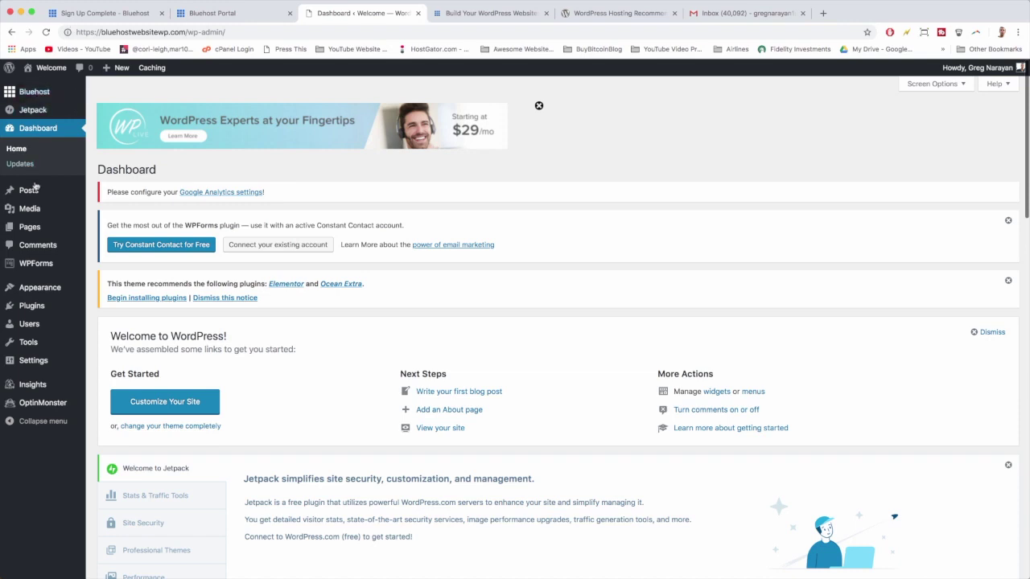
mouse_move(33, 371)
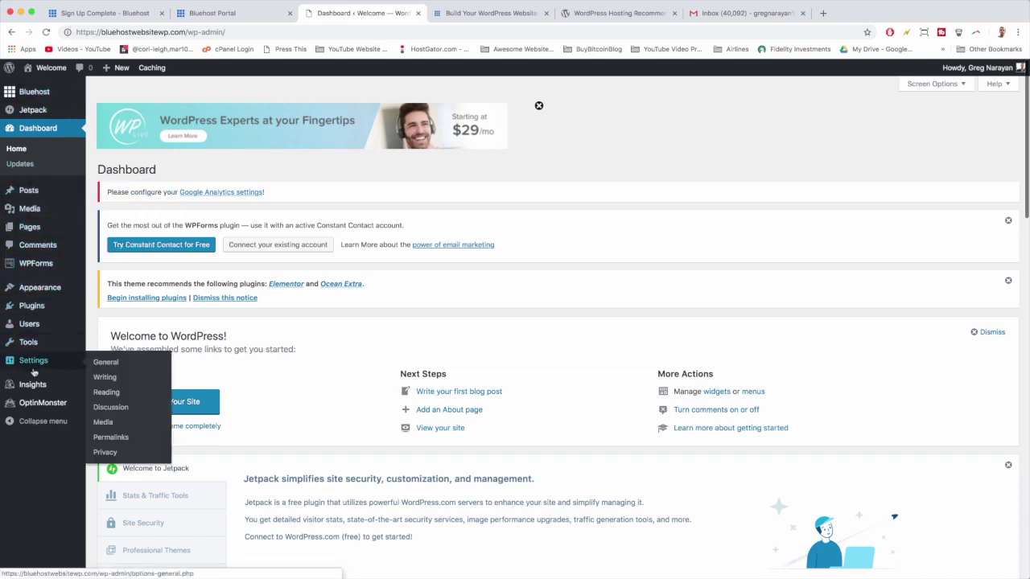